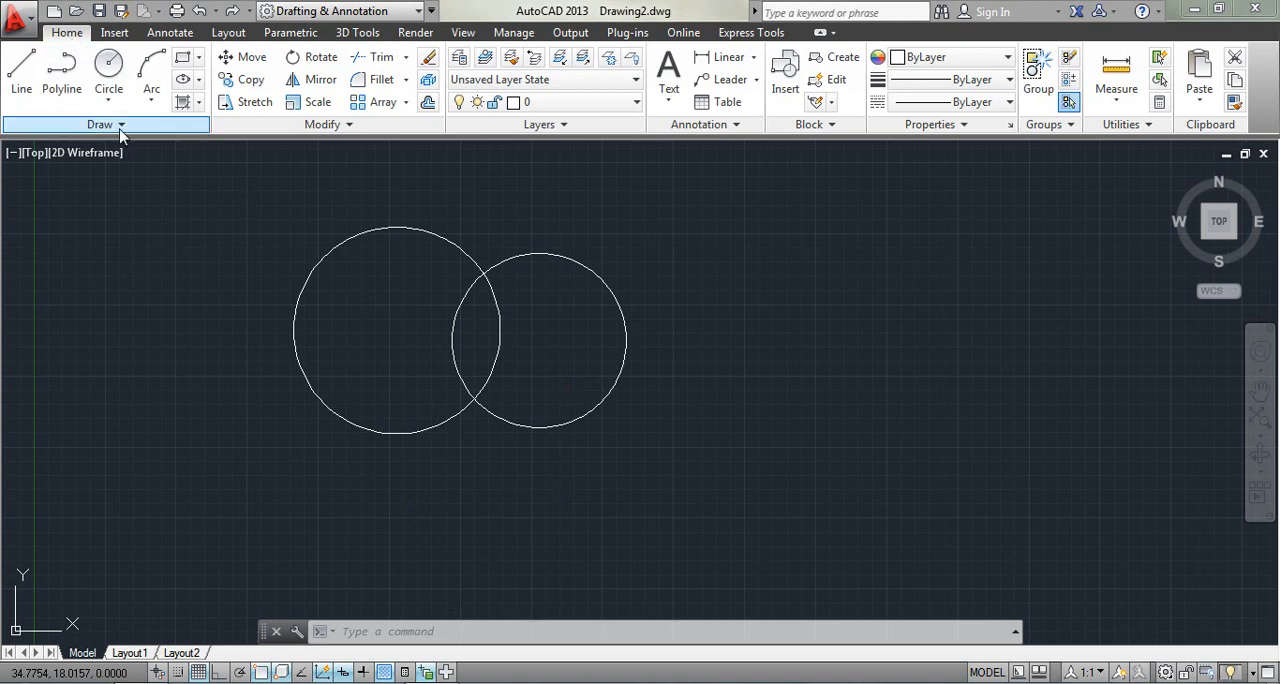
- Apply a blue-to-yellow linear gradient to the non-overlapping areas of both circles by picking a point inside each
{"action": "left_click", "coordinate": [200, 104]}
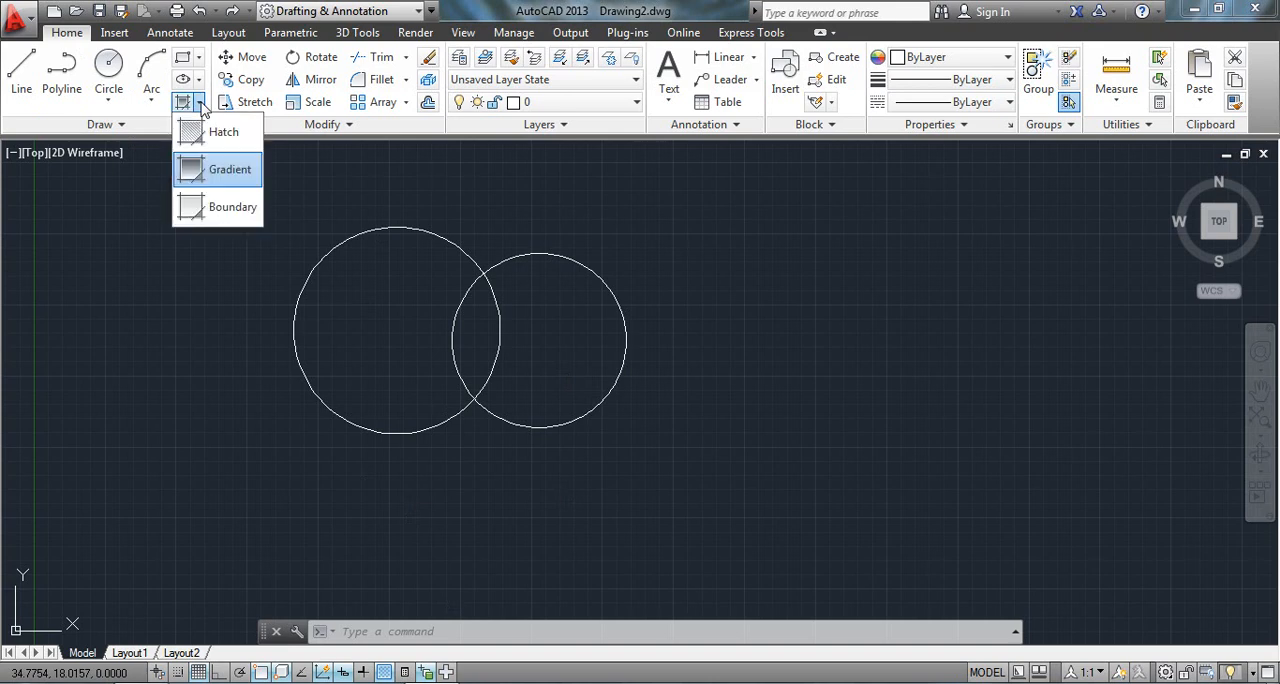
{"action": "left_click", "coordinate": [205, 170]}
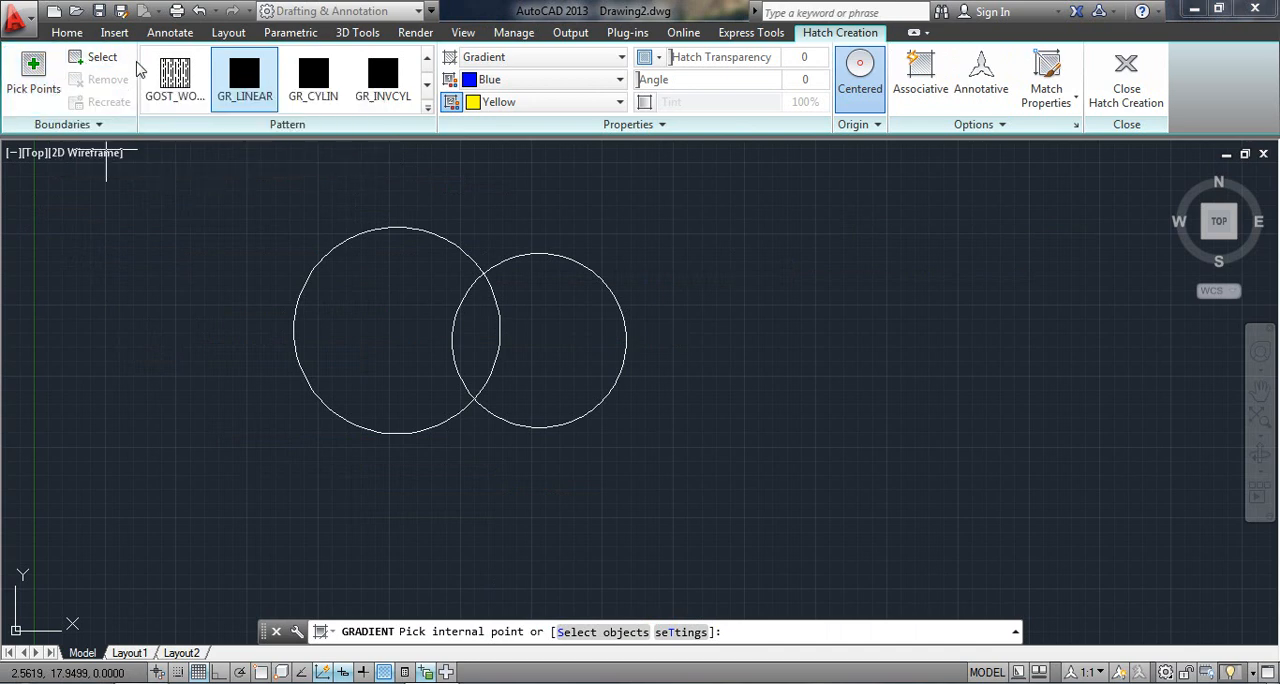
{"action": "left_click", "coordinate": [20, 66]}
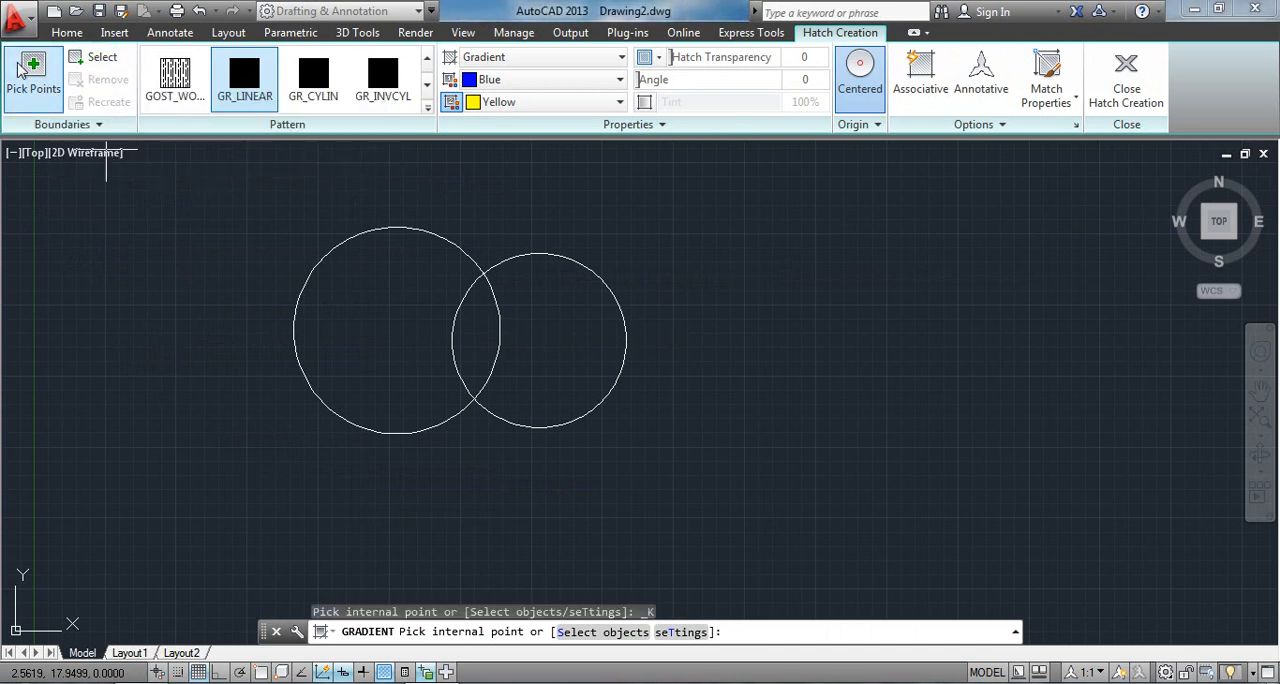
{"action": "left_click", "coordinate": [384, 298]}
{"action": "left_click", "coordinate": [556, 302]}
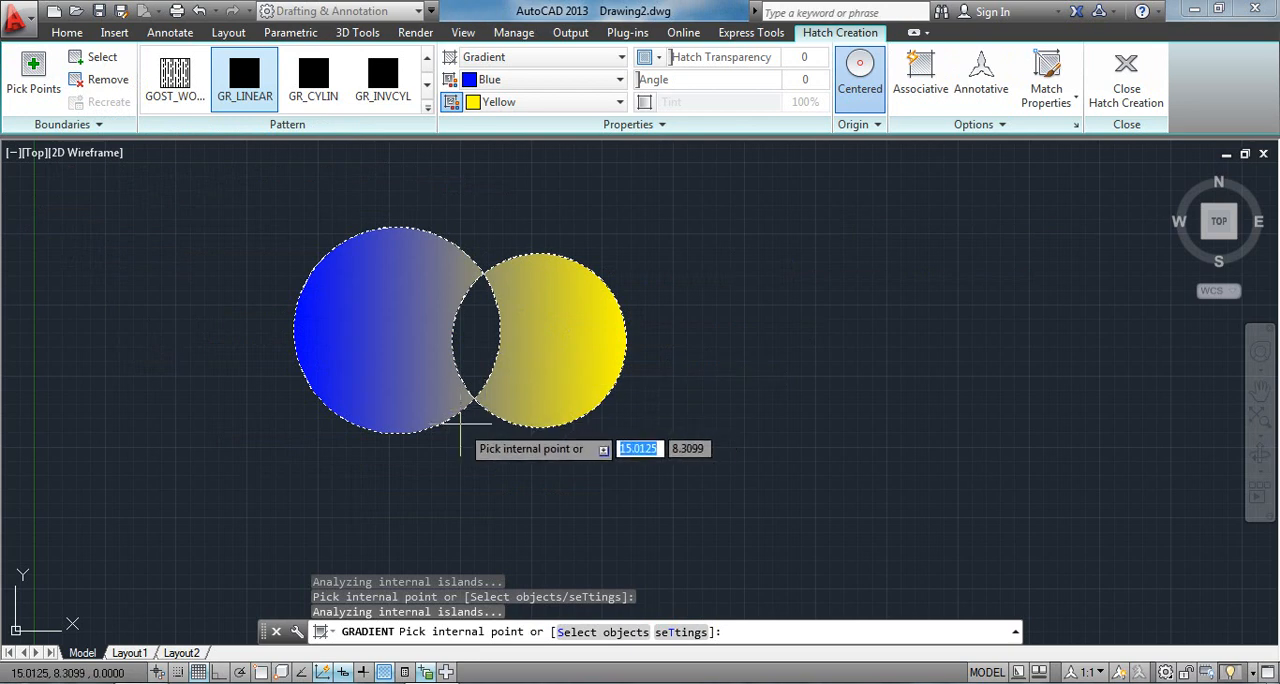
- Undo both picked fill areas and apply the gradient to the whole larger circle by selecting the circle as the boundary object
{"action": "key", "text": "ctrl+z"}
{"action": "key", "text": "ctrl+z"}
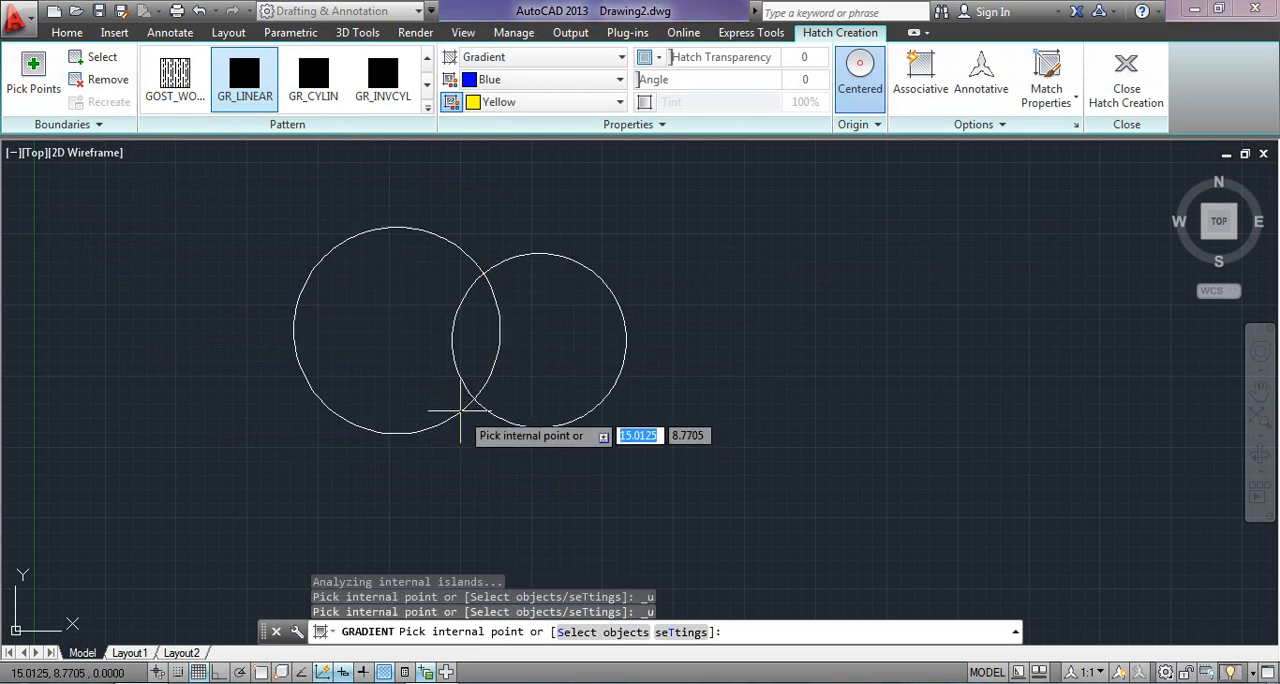
{"action": "left_click", "coordinate": [100, 57]}
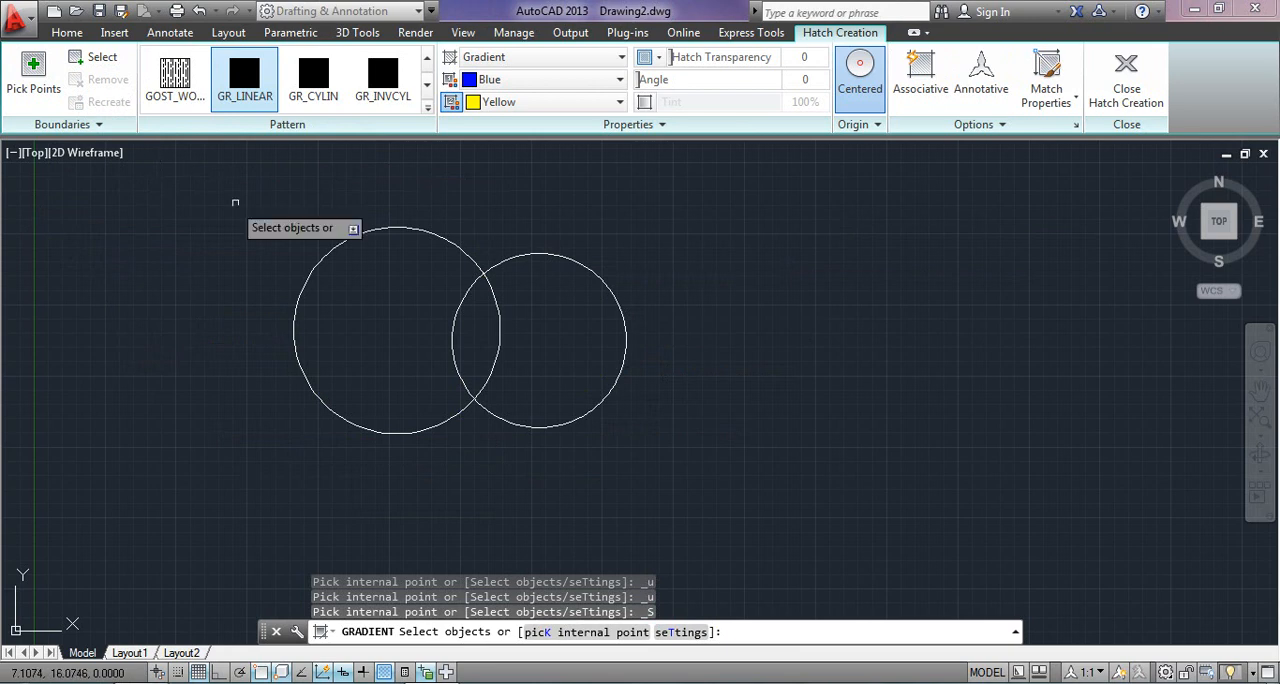
{"action": "left_click", "coordinate": [362, 233]}
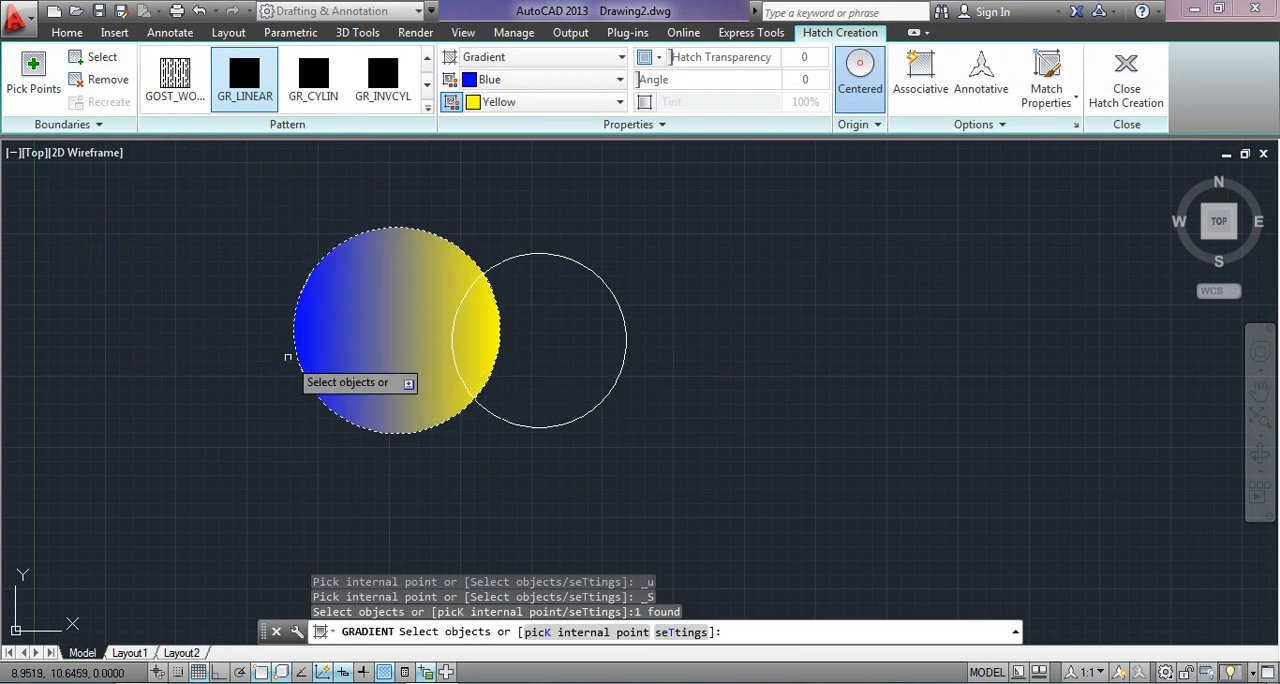
- Remove the larger circle from the gradient's boundary selection, choosing Circle among the overlapping objects
{"action": "left_click", "coordinate": [118, 81]}
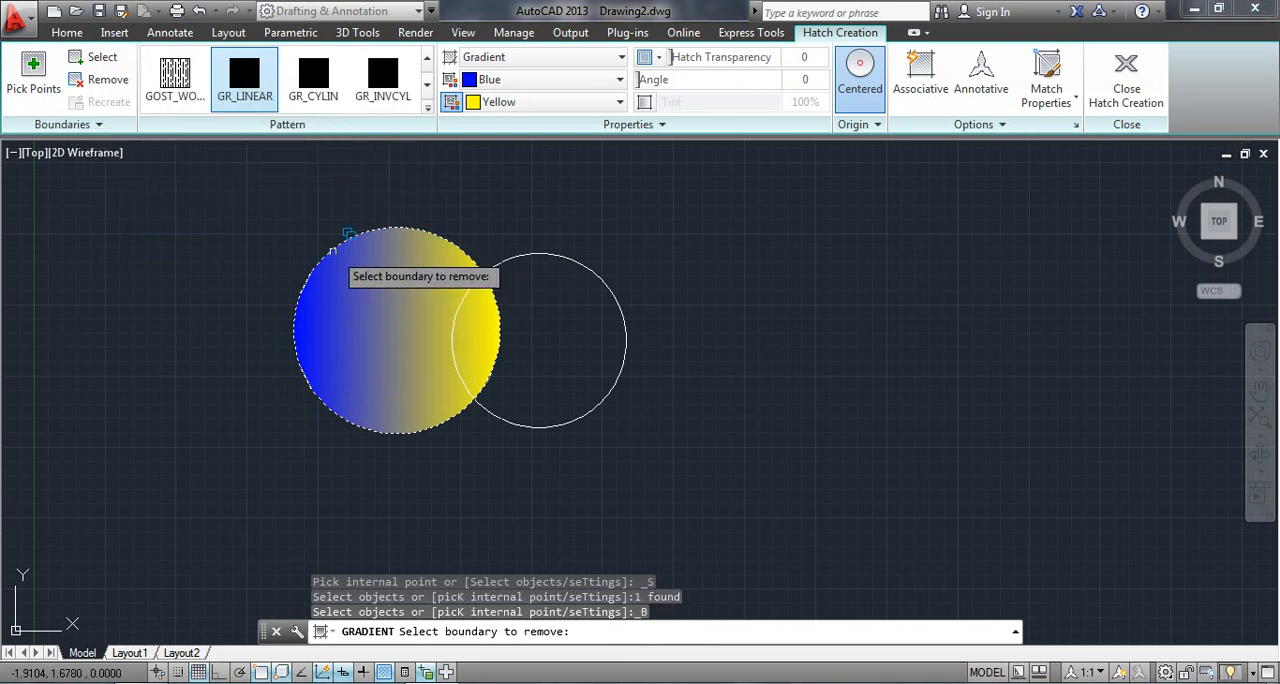
{"action": "left_click", "coordinate": [331, 250]}
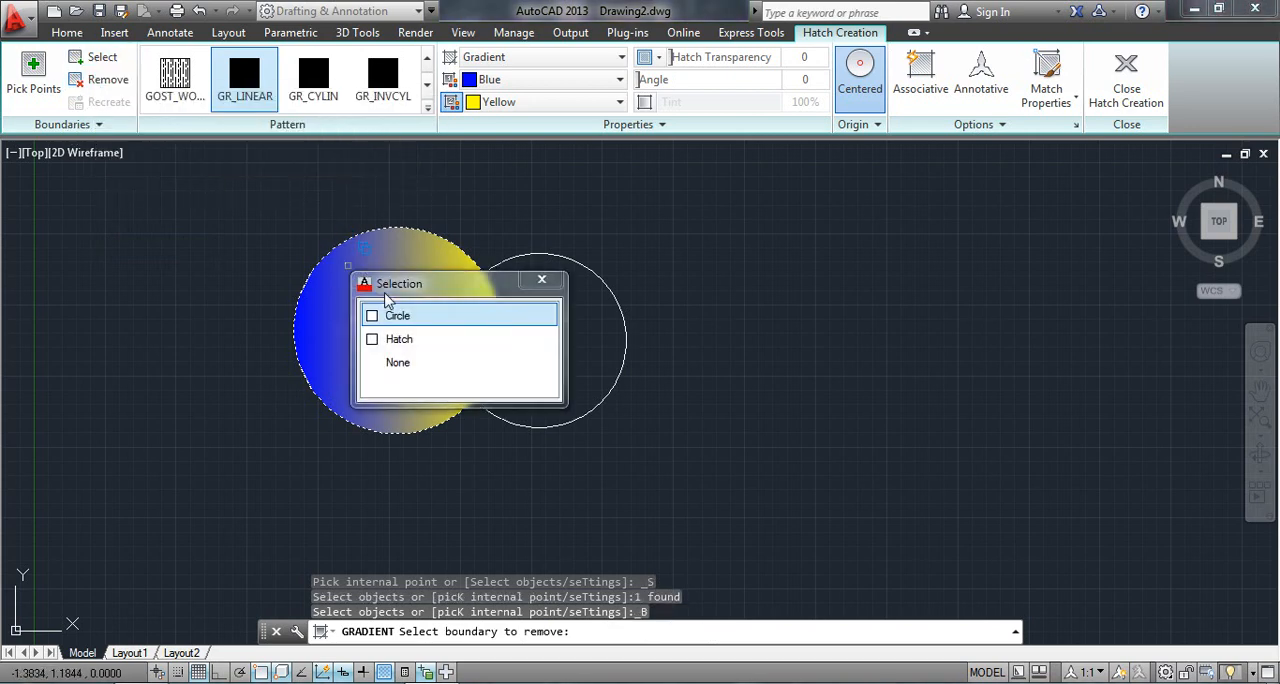
{"action": "left_click", "coordinate": [400, 340]}
{"action": "left_click", "coordinate": [372, 232]}
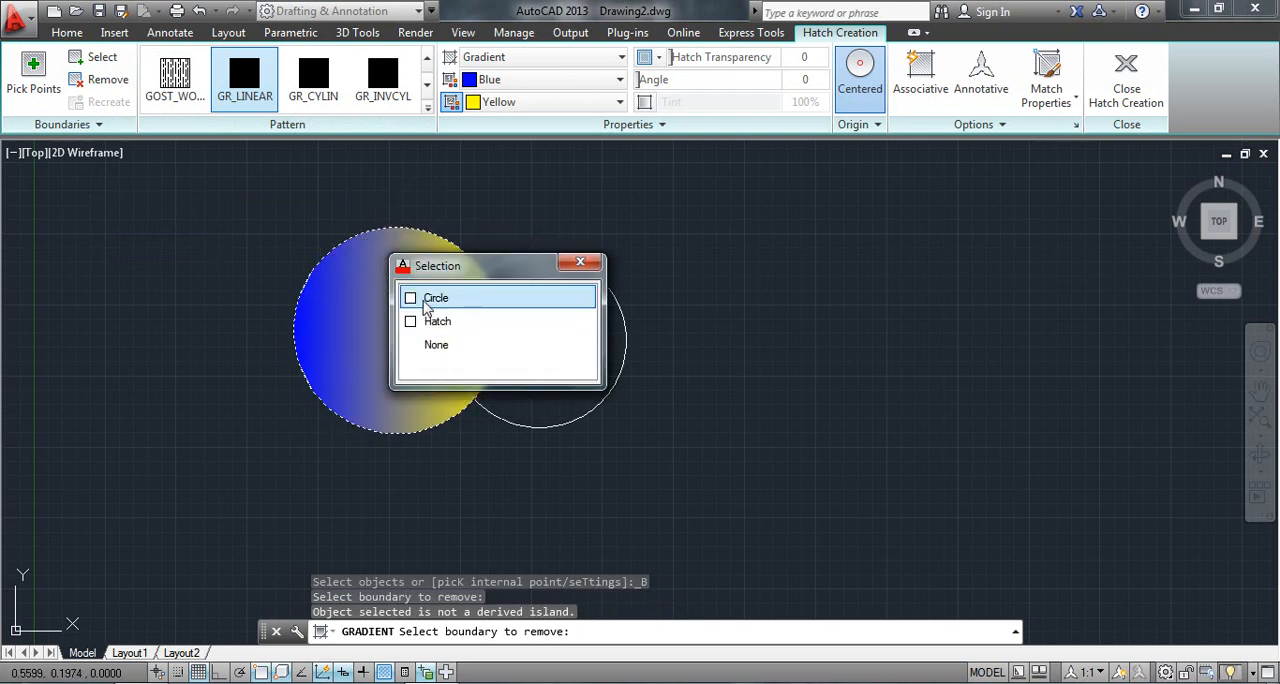
{"action": "left_click", "coordinate": [430, 299]}
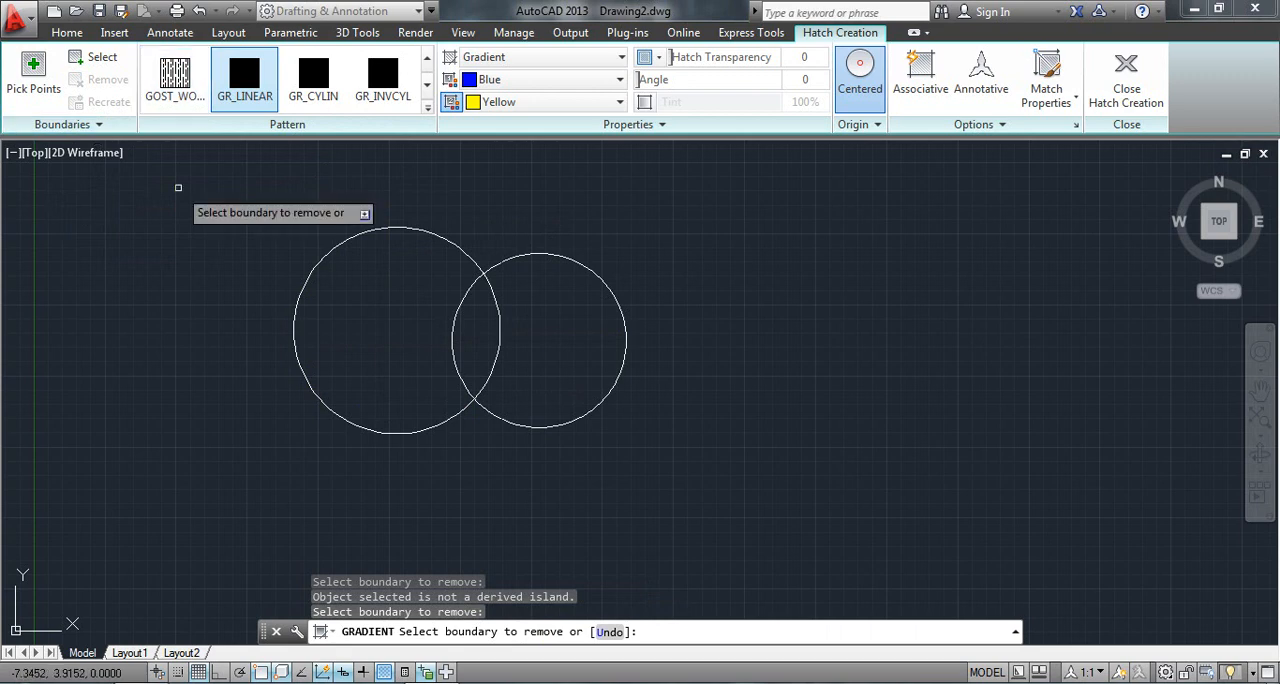
{"action": "left_click", "coordinate": [105, 125]}
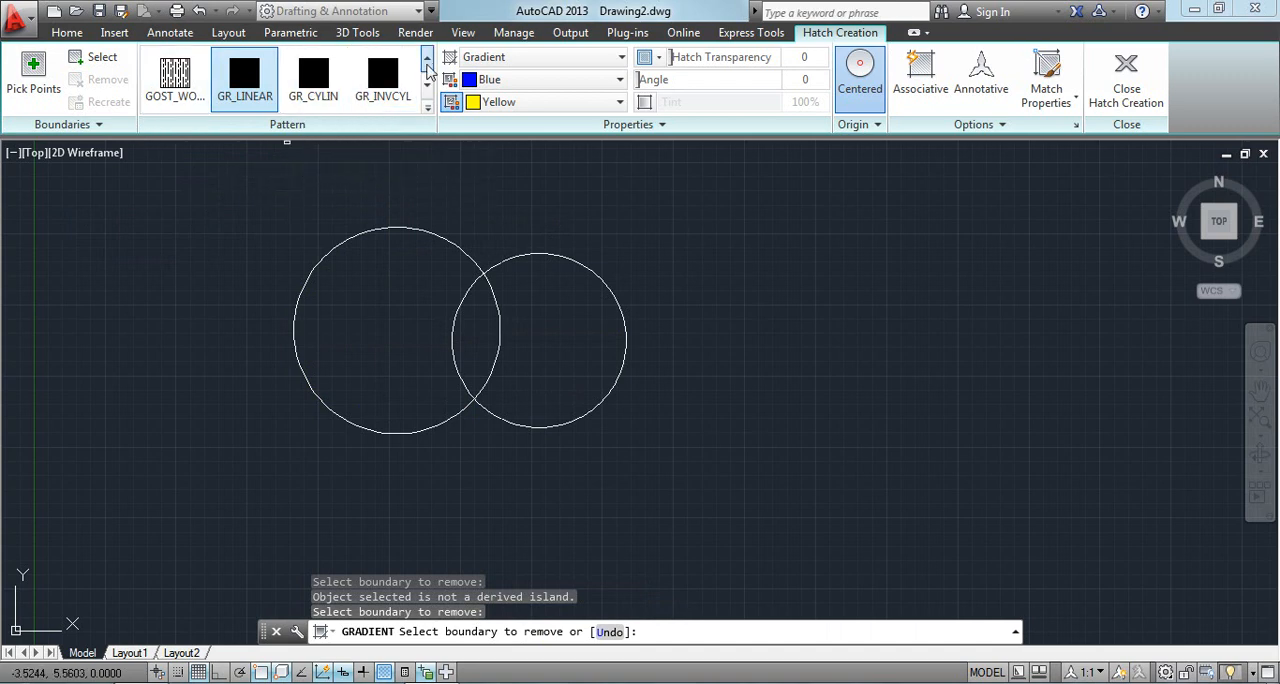
- Switch the hatch type to Pattern and return it to Gradient
{"action": "left_click", "coordinate": [509, 57]}
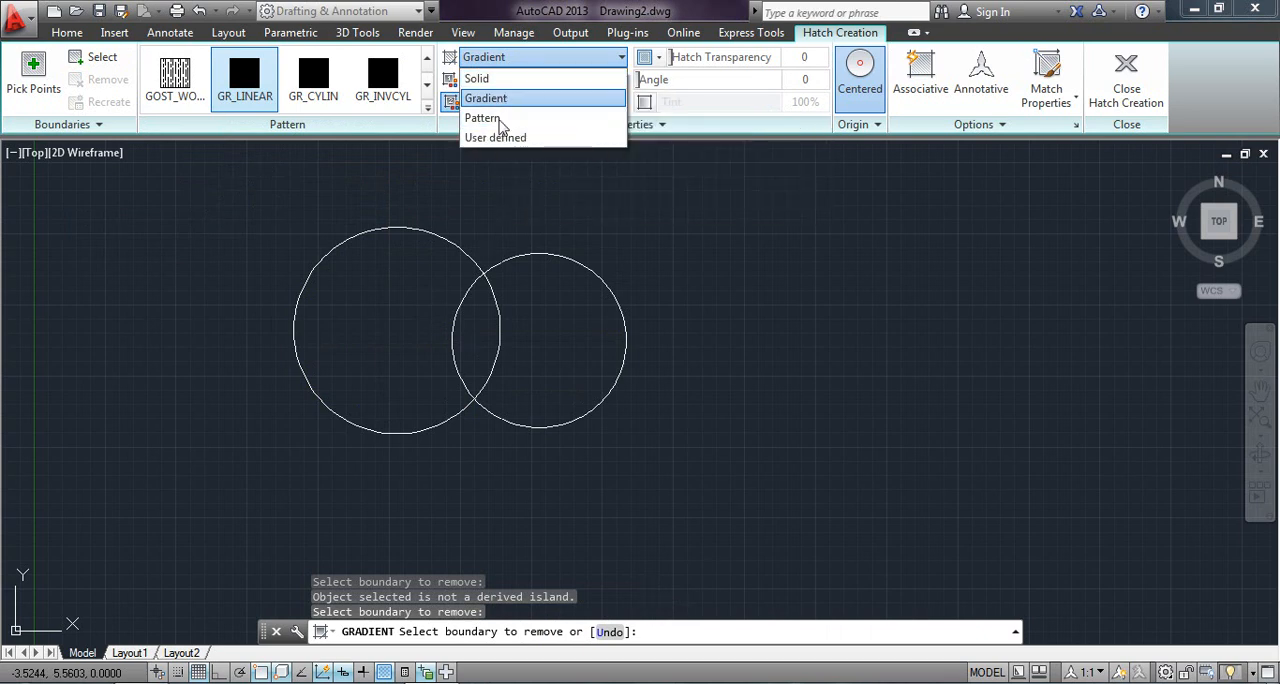
{"action": "left_click", "coordinate": [507, 99]}
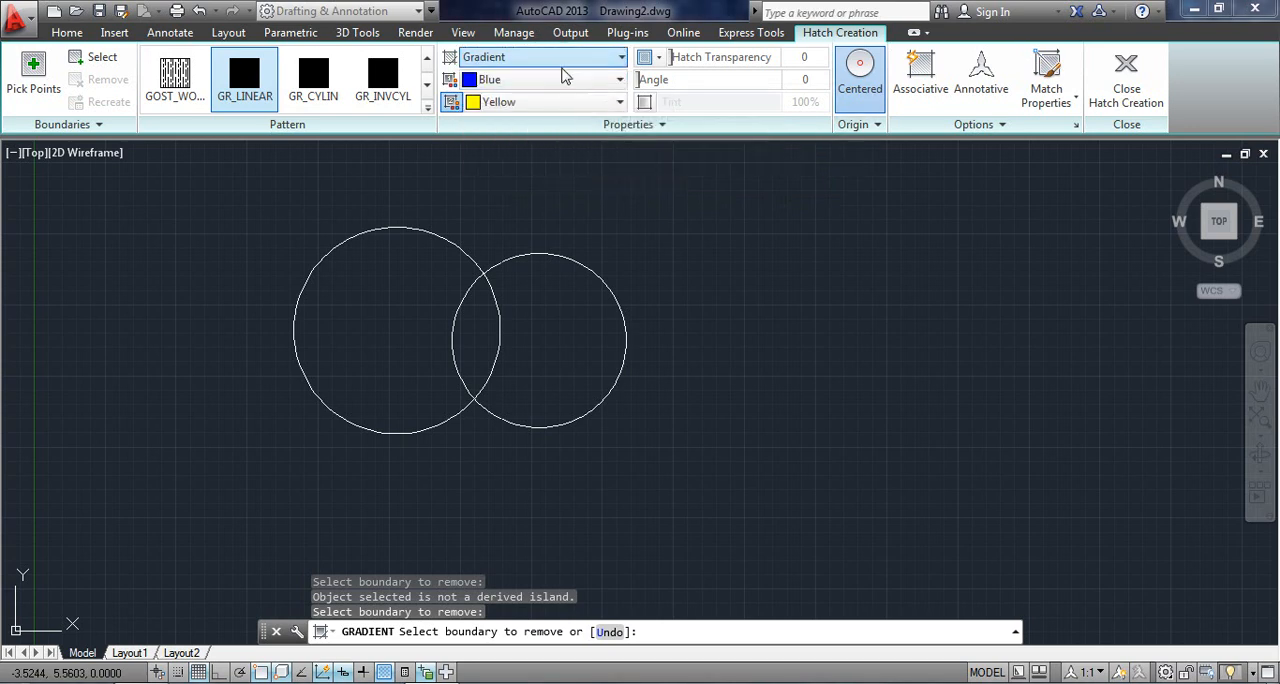
{"action": "left_click", "coordinate": [530, 58]}
{"action": "left_click", "coordinate": [485, 120]}
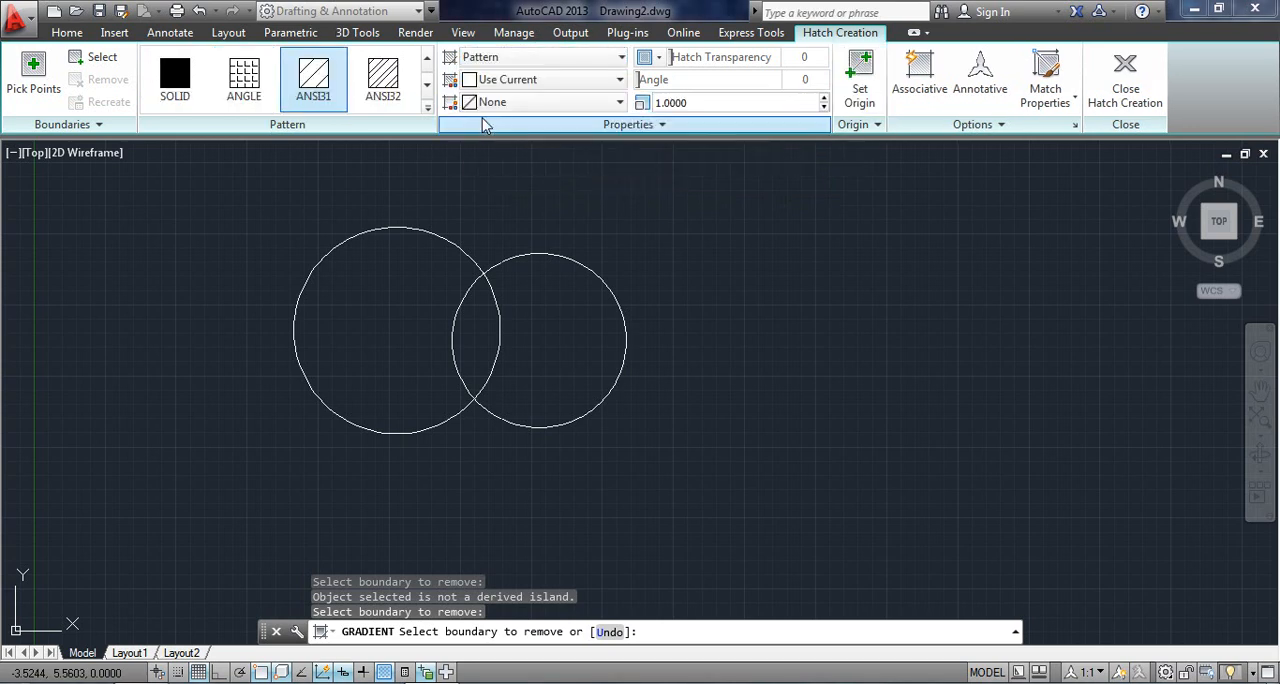
{"action": "left_click", "coordinate": [534, 60]}
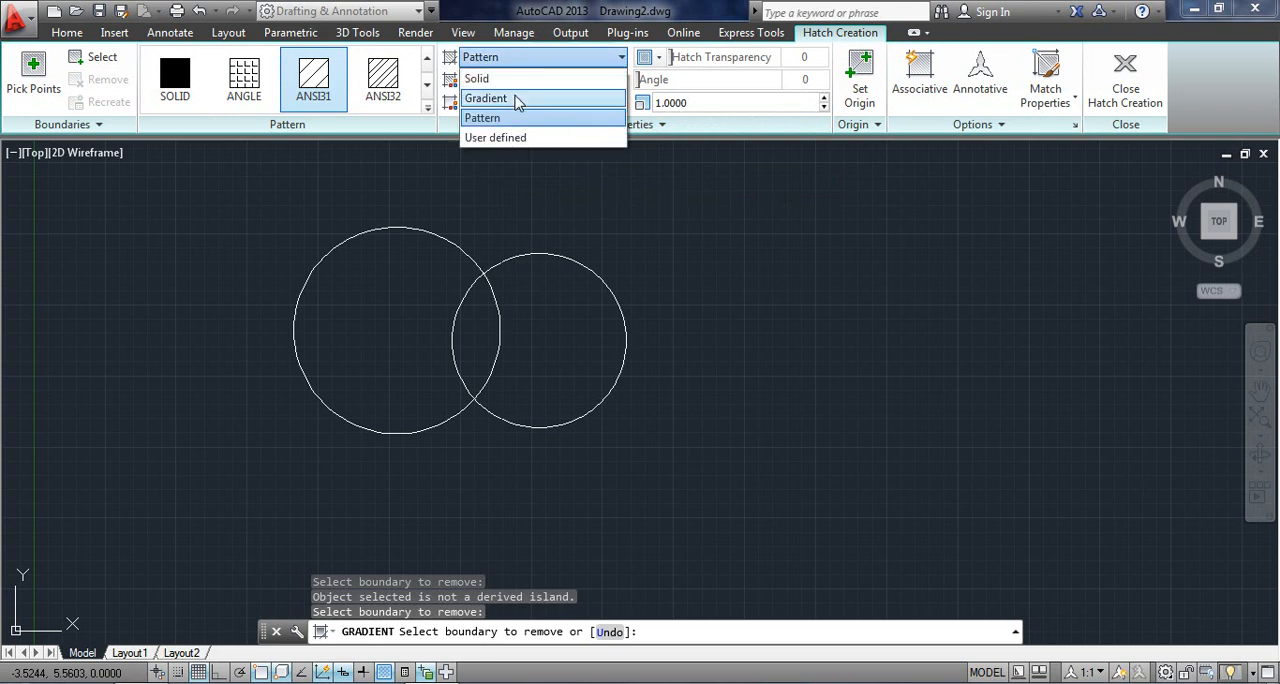
{"action": "left_click", "coordinate": [505, 98]}
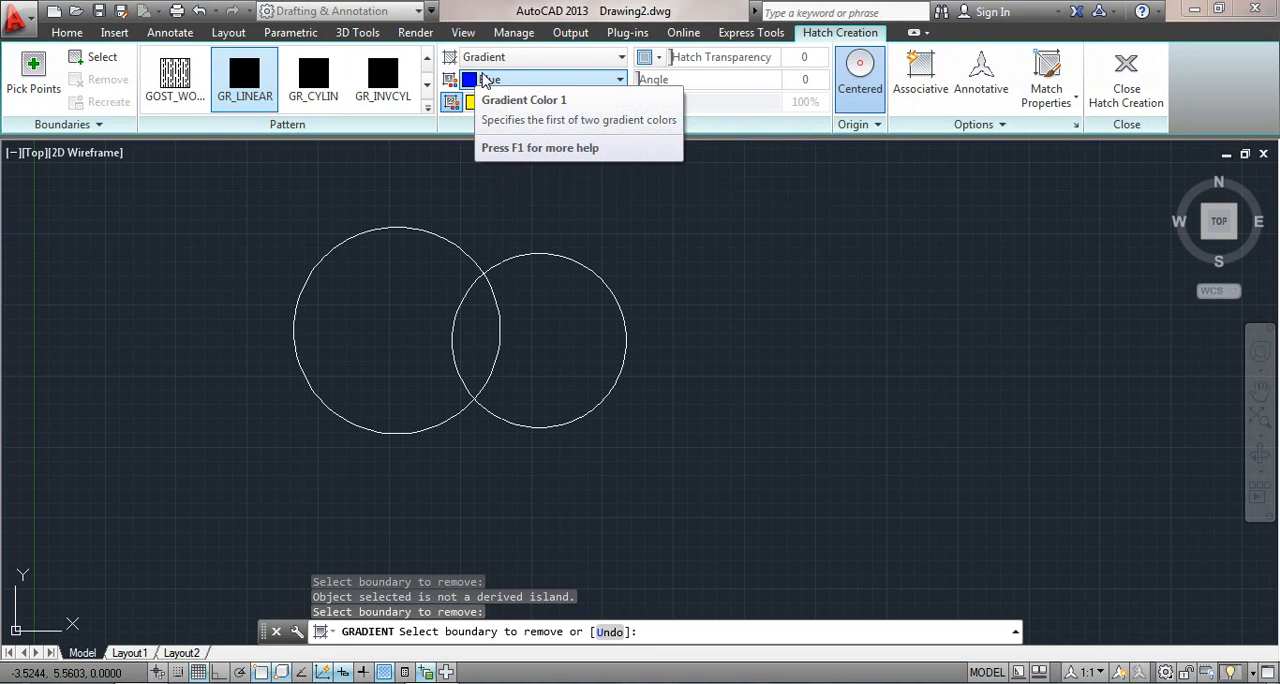
- Choose the HONEY hatch pattern and set the hatch type back to Gradient
{"action": "left_click", "coordinate": [426, 107]}
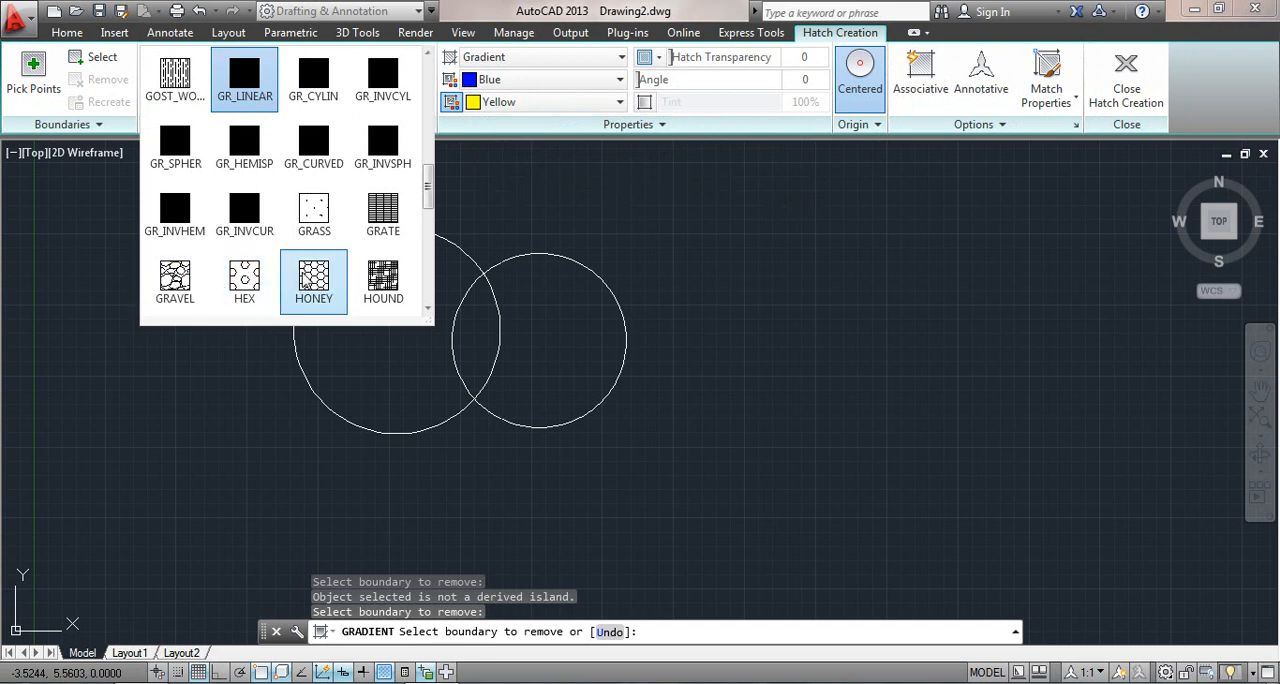
{"action": "left_click", "coordinate": [306, 282]}
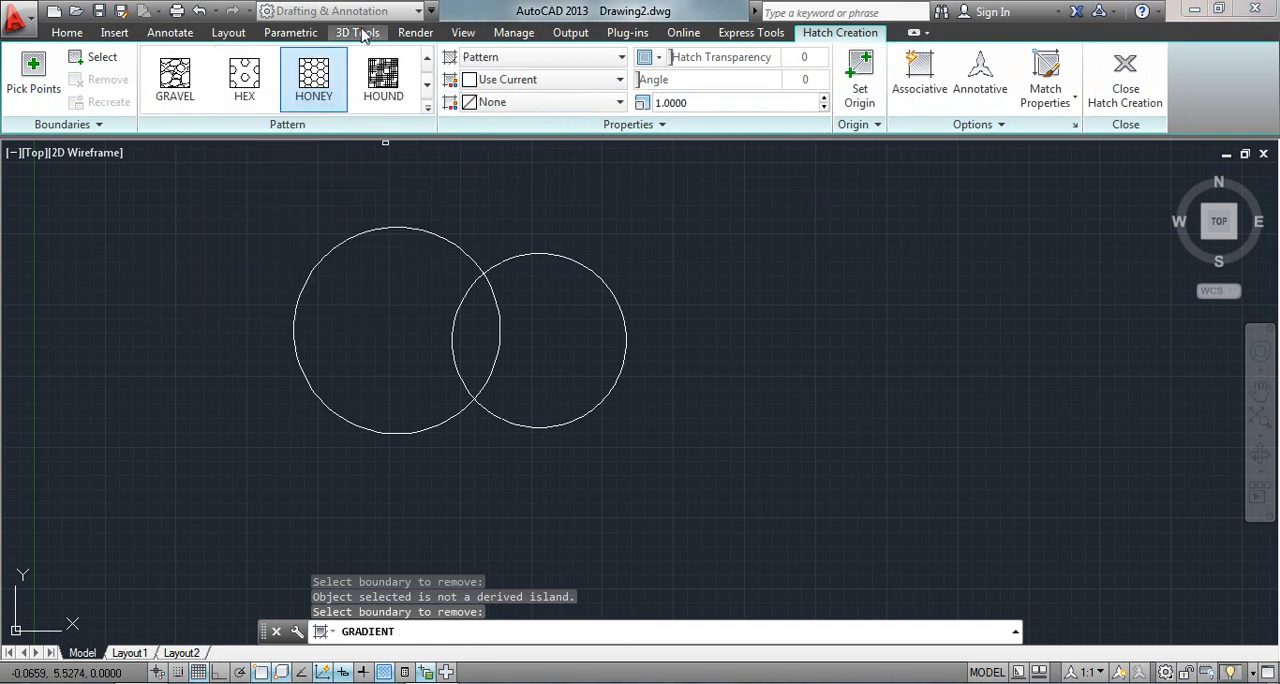
{"action": "left_click", "coordinate": [486, 60]}
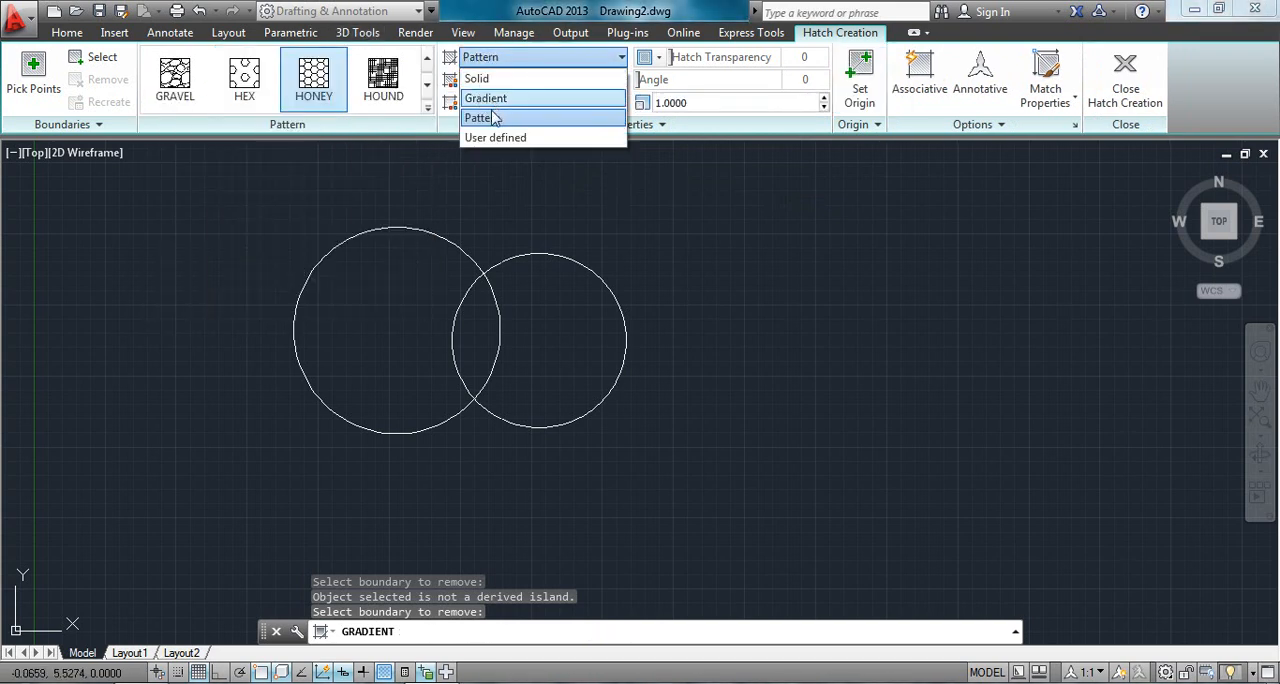
{"action": "left_click", "coordinate": [488, 98]}
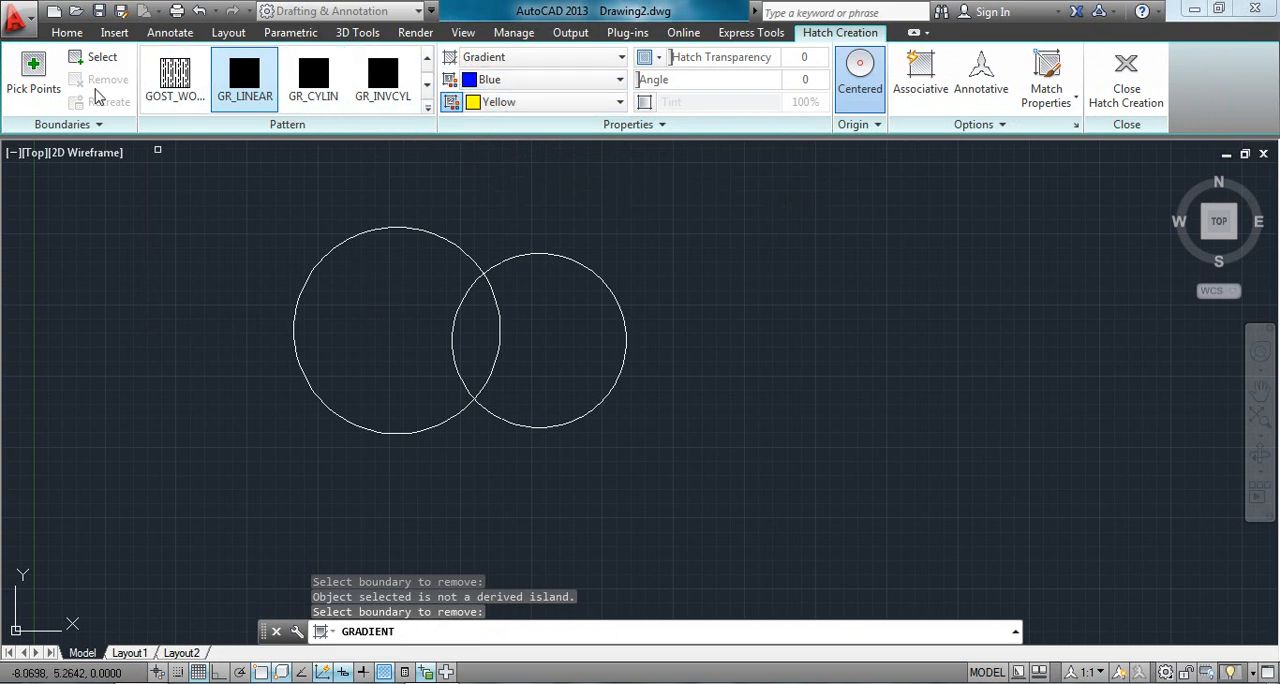
- Fill the larger circle's area outside the overlap with a linear gradient and set its two colors to yellow and green
{"action": "left_click", "coordinate": [33, 72]}
{"action": "left_click", "coordinate": [400, 294]}
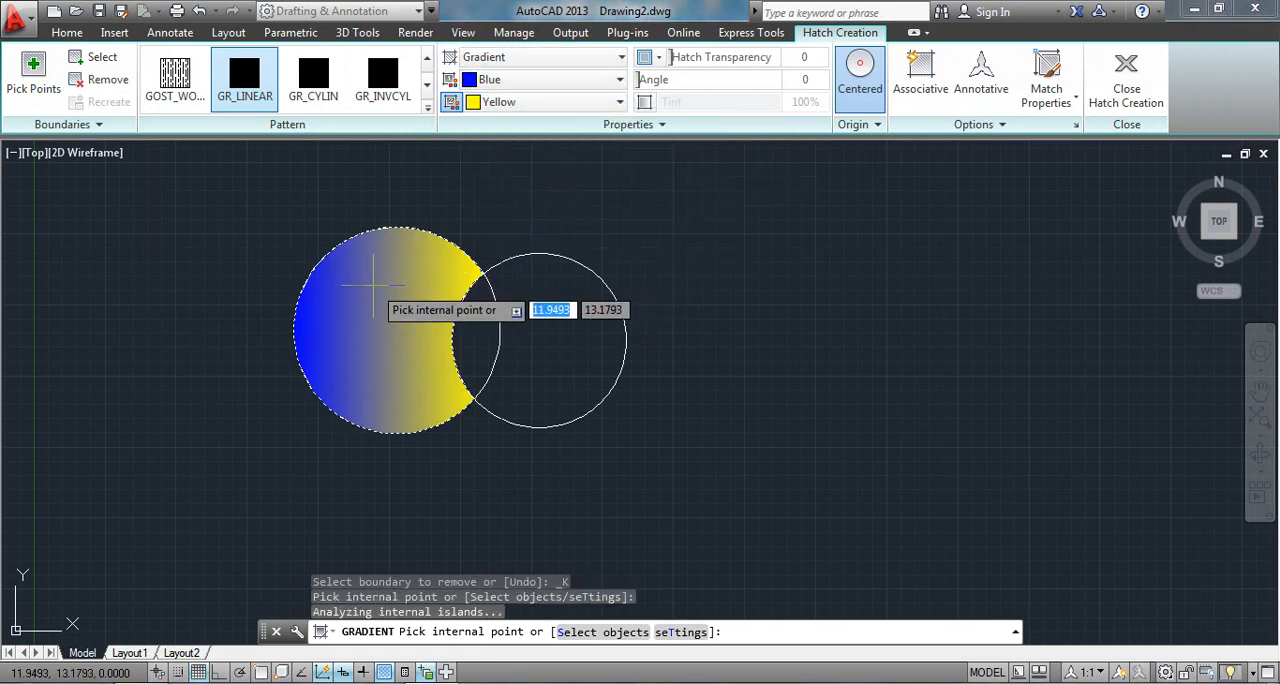
{"action": "left_click", "coordinate": [545, 80]}
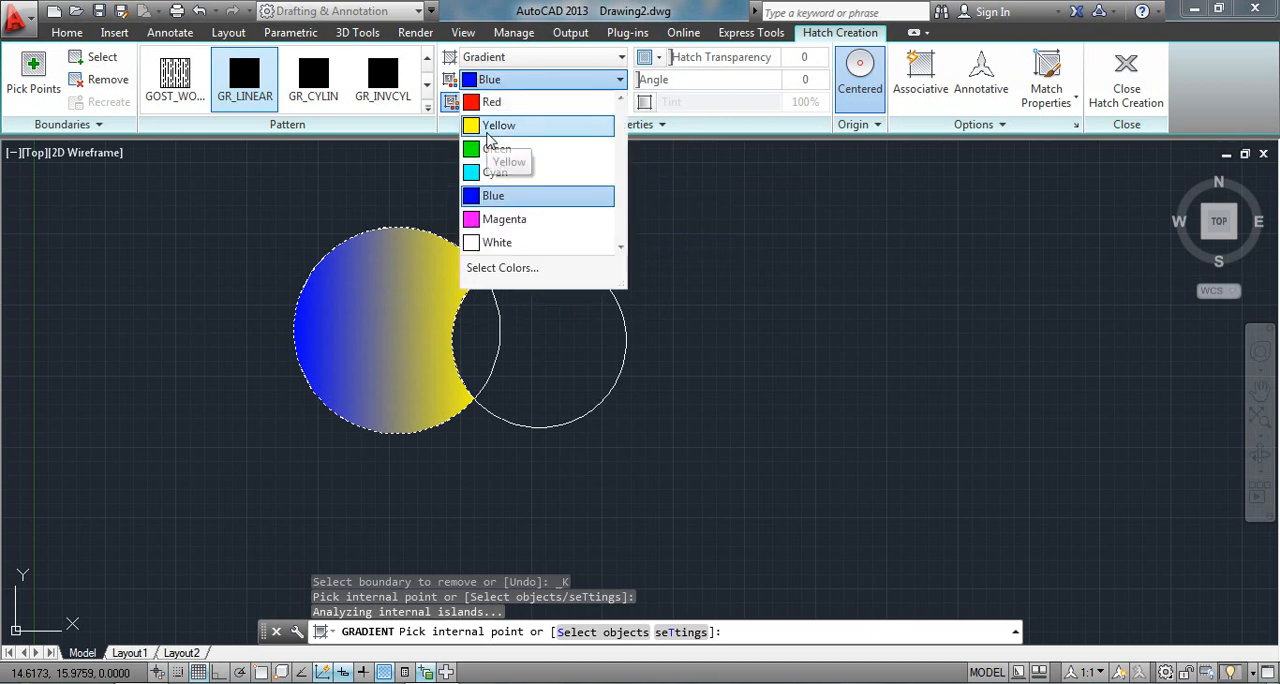
{"action": "left_click", "coordinate": [488, 132]}
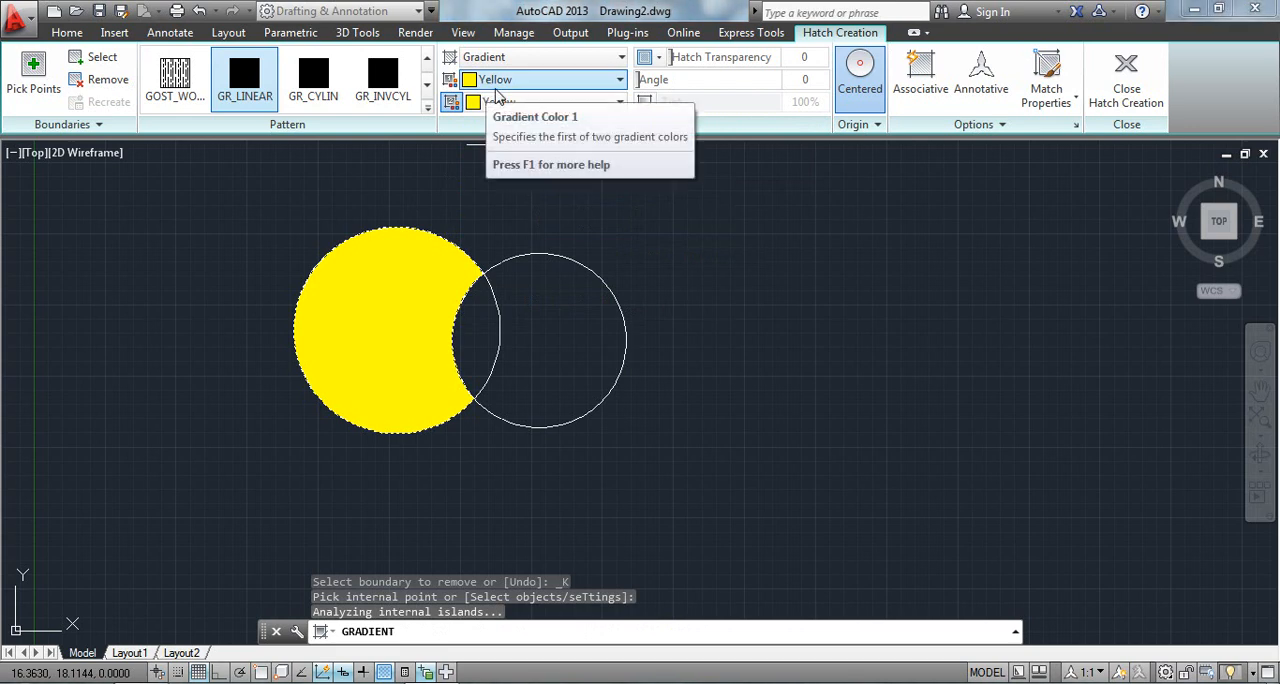
{"action": "left_click", "coordinate": [619, 102]}
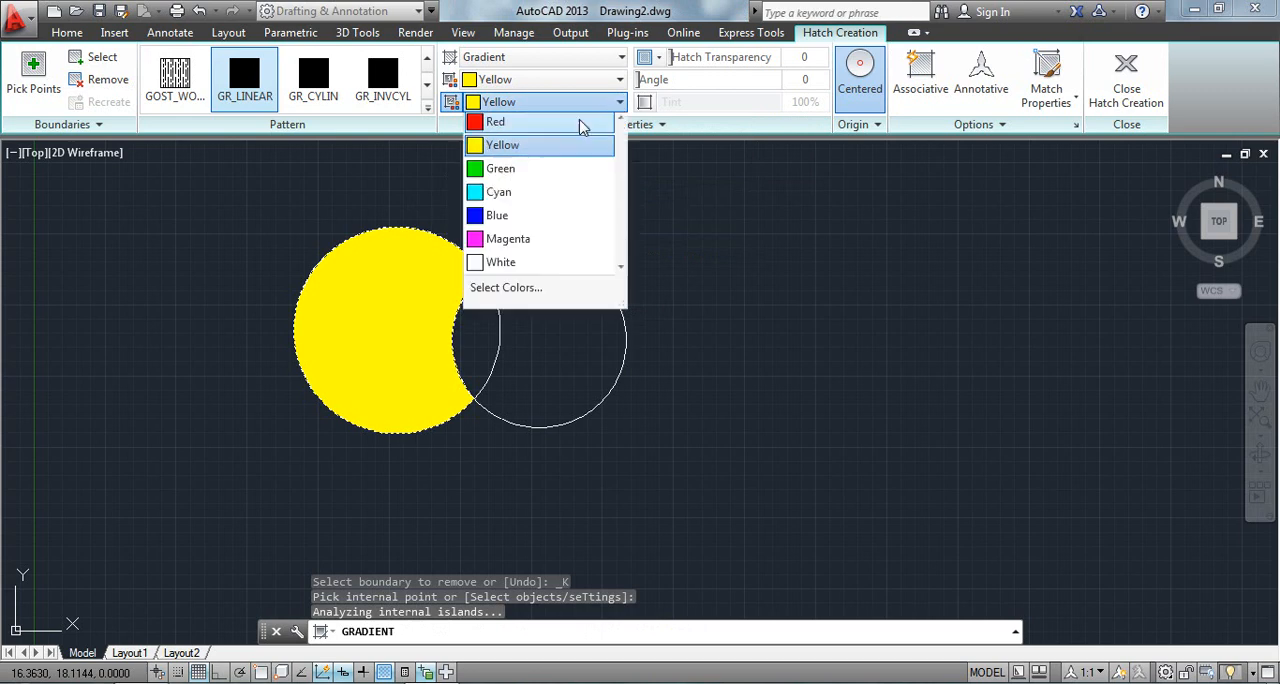
{"action": "left_click", "coordinate": [508, 170]}
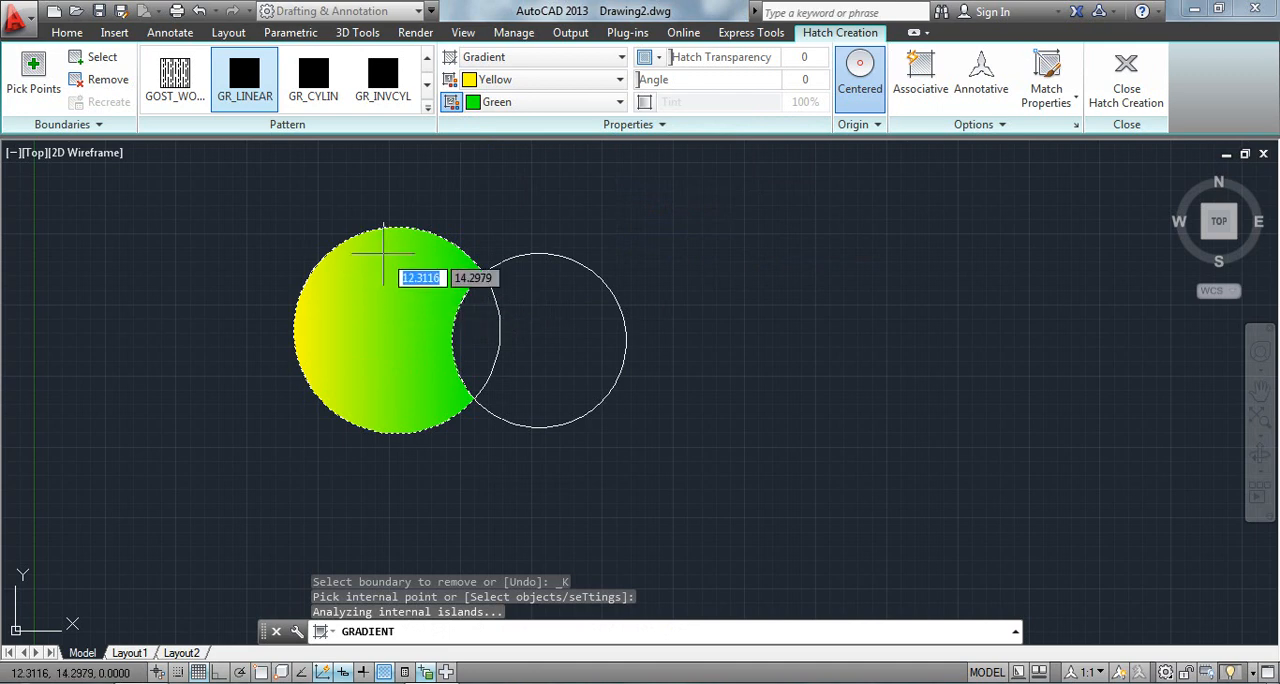
- Try the Solid and User defined hatch types on the larger circle's fill, and return it to the Gradient type
{"action": "left_click", "coordinate": [590, 57]}
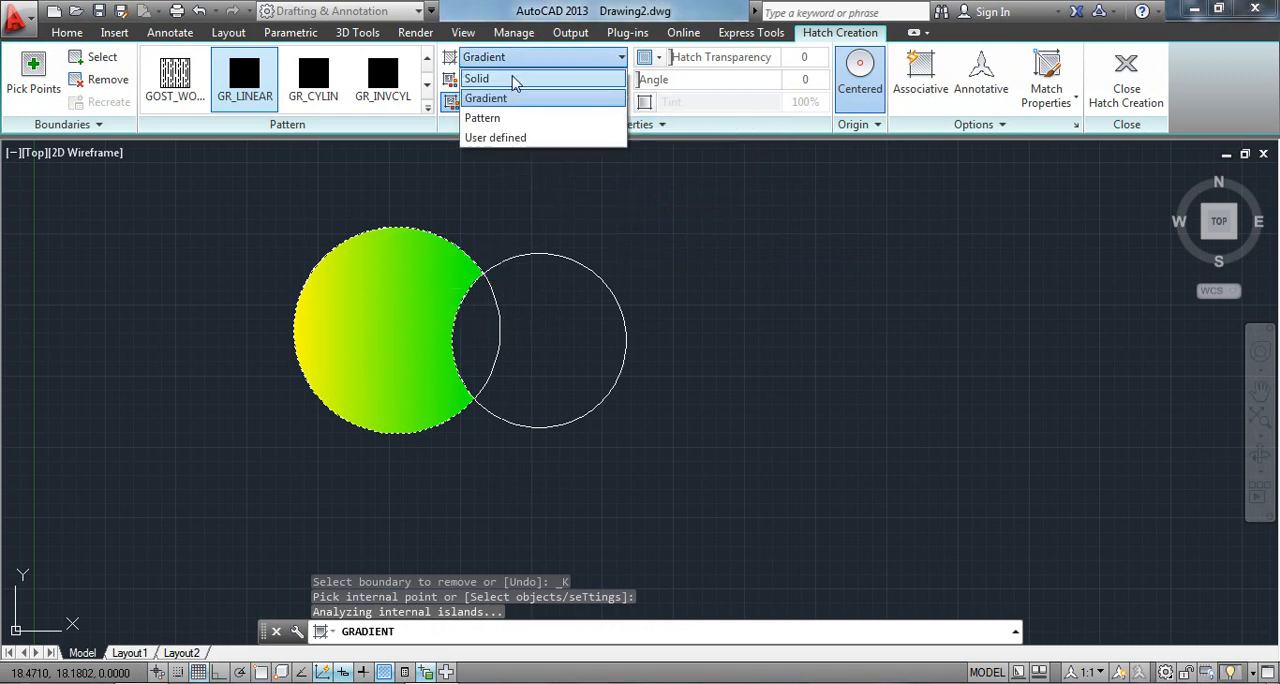
{"action": "left_click", "coordinate": [515, 80]}
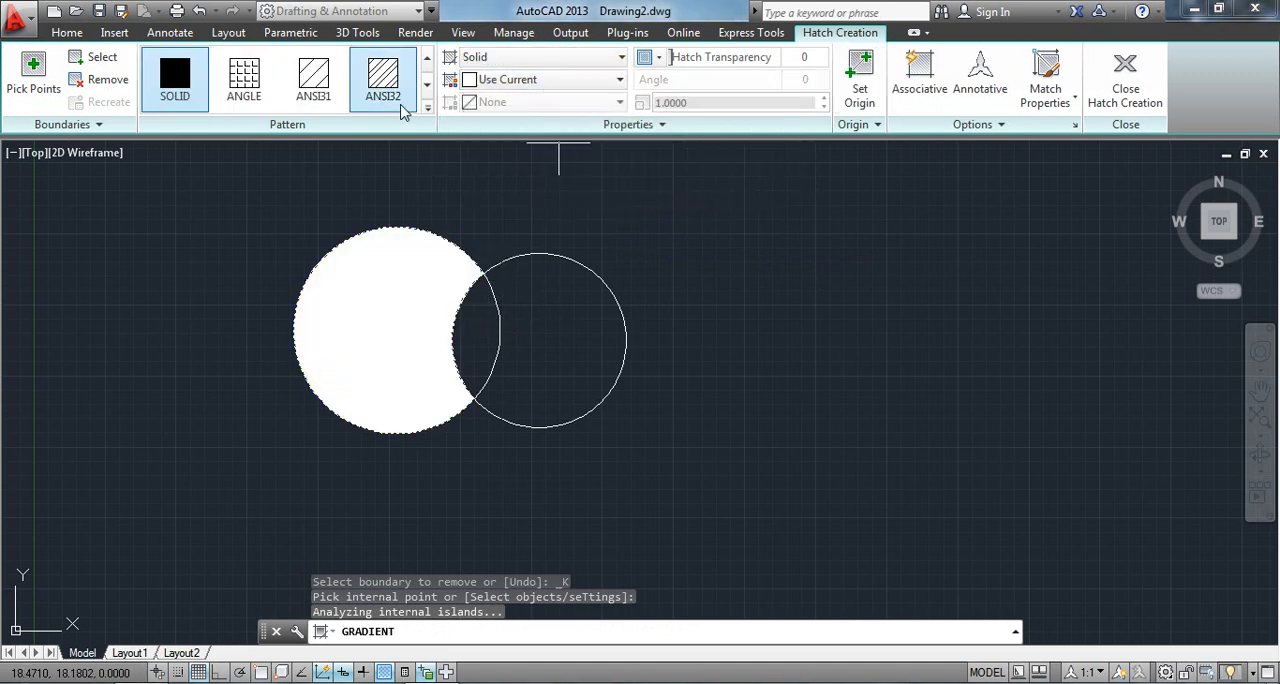
{"action": "left_click", "coordinate": [426, 108]}
{"action": "left_click", "coordinate": [560, 57]}
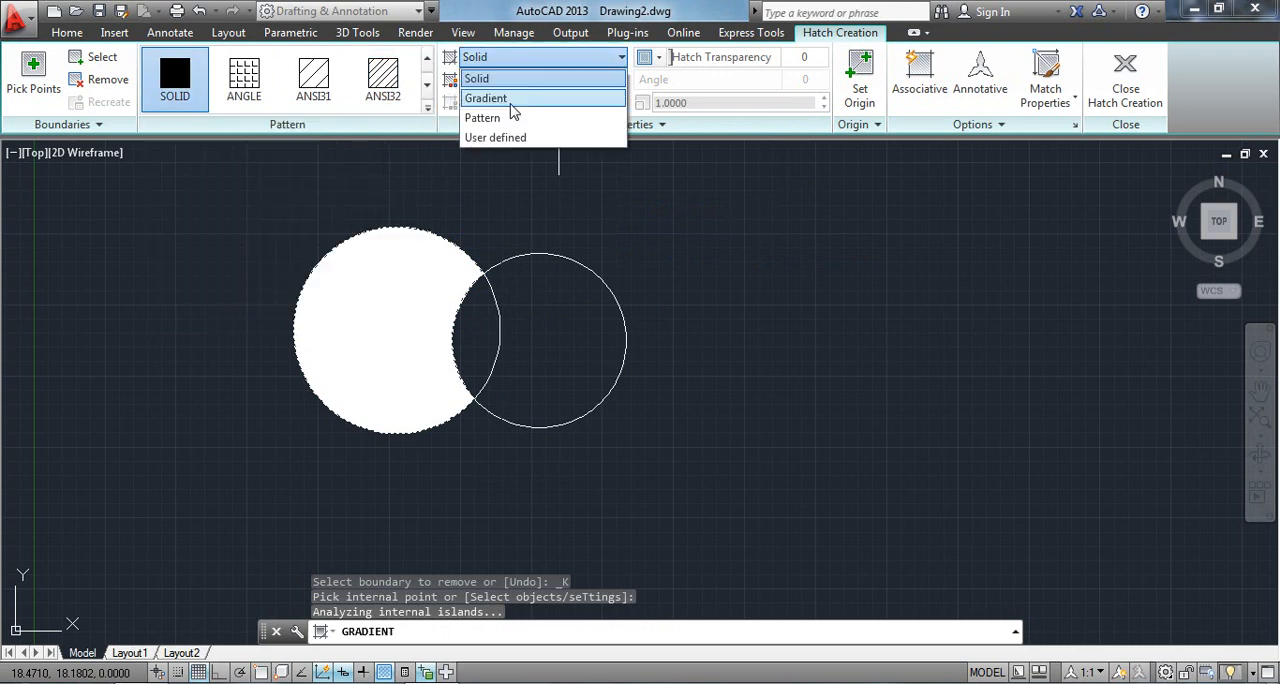
{"action": "left_click", "coordinate": [505, 137]}
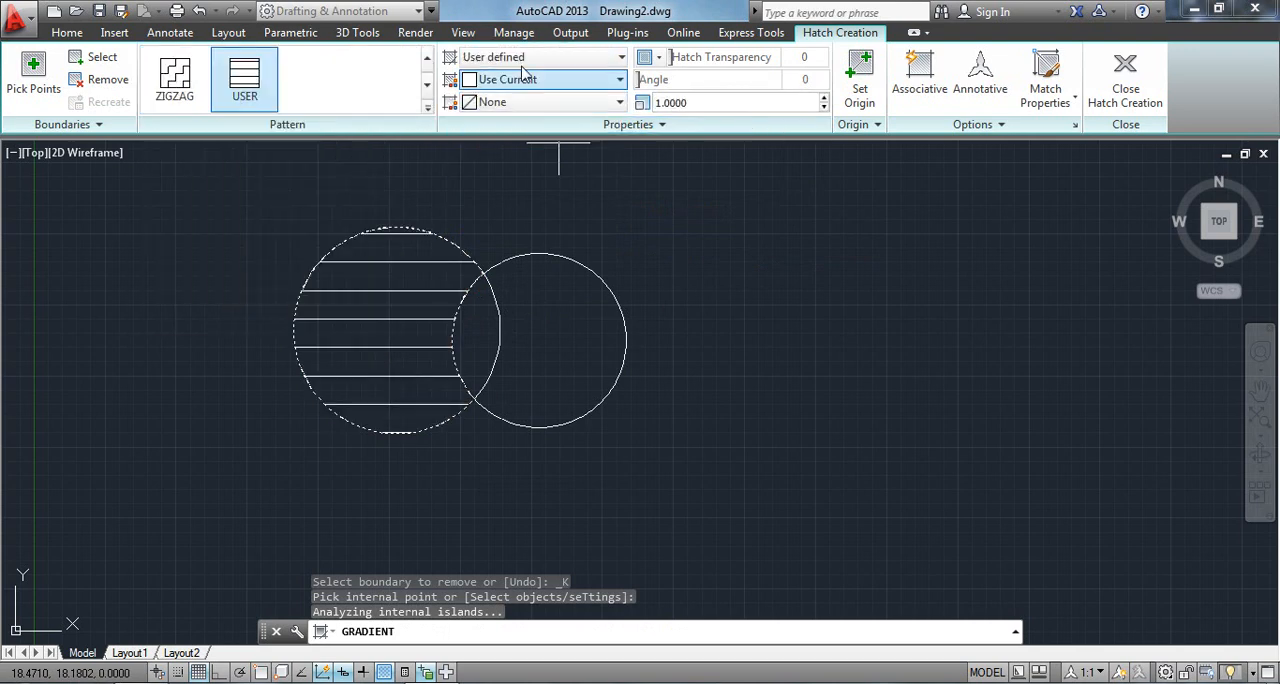
{"action": "left_click", "coordinate": [525, 60]}
{"action": "left_click", "coordinate": [515, 97]}
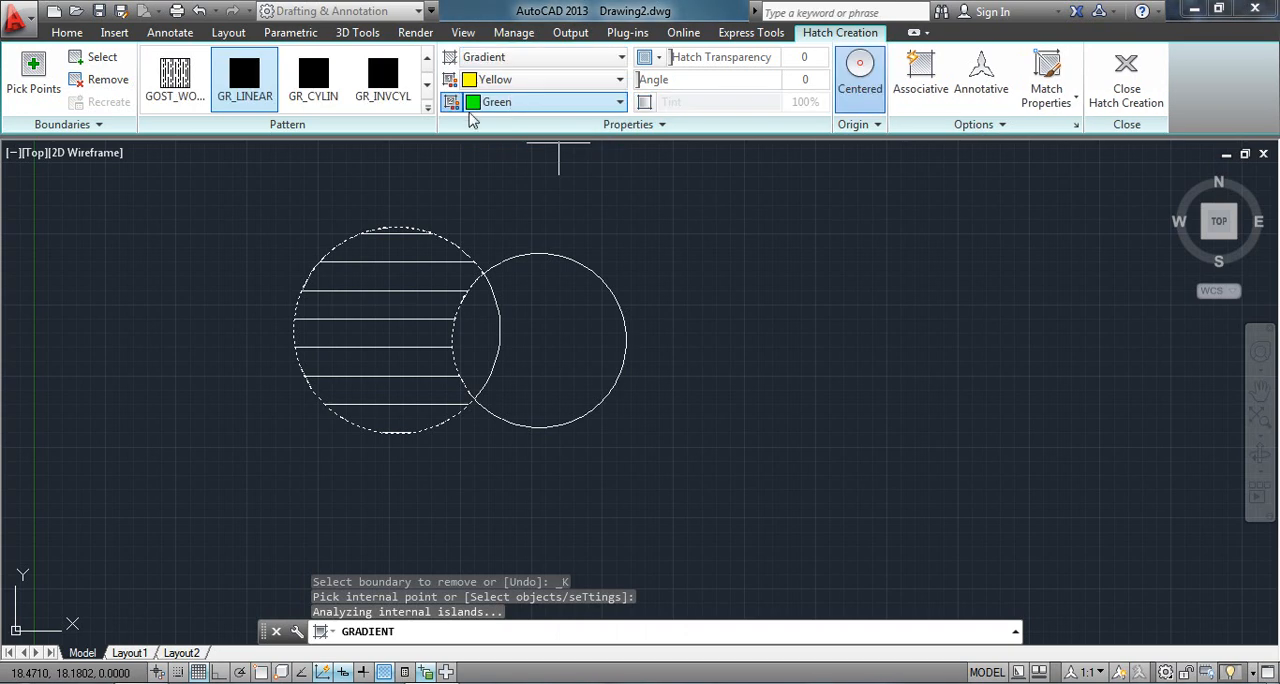
{"action": "left_click", "coordinate": [426, 108]}
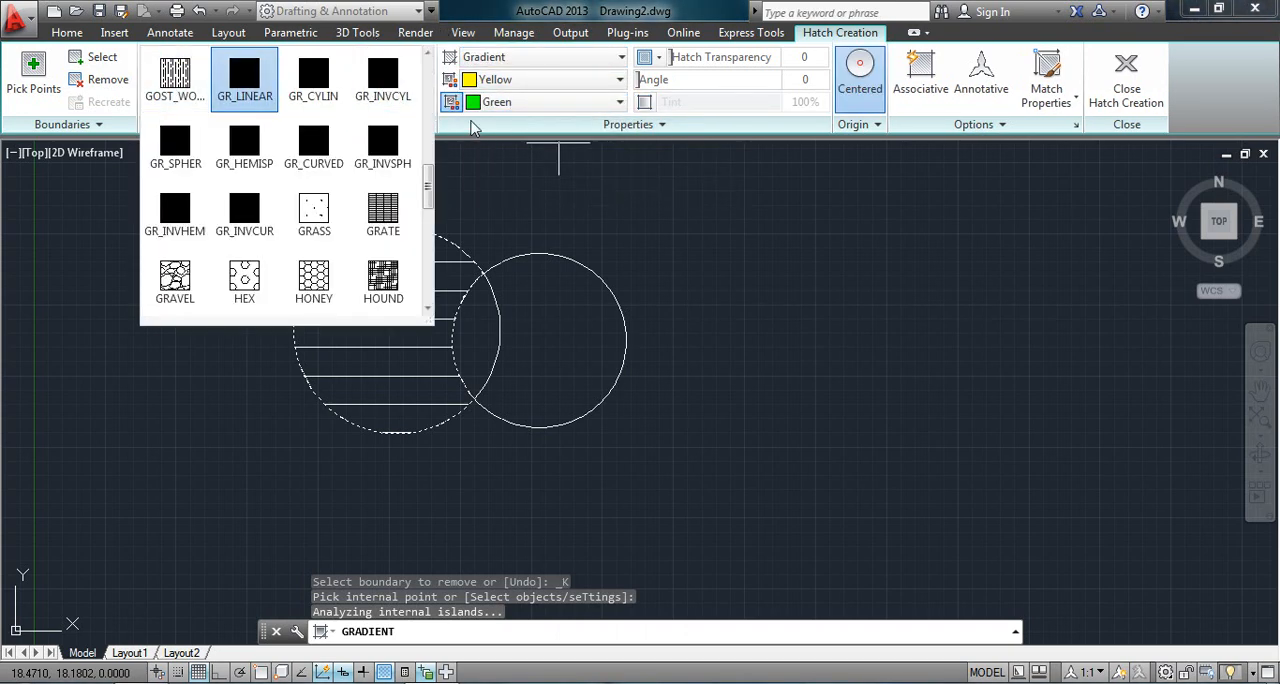
{"action": "key", "text": "Escape"}
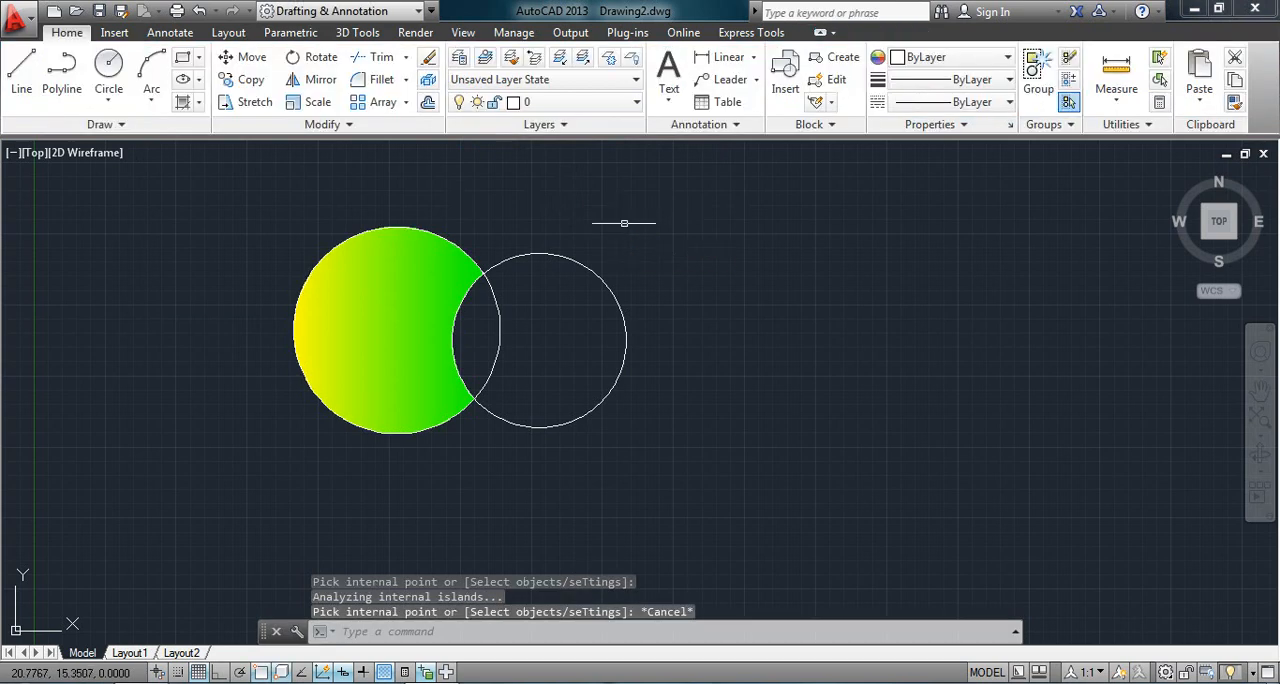
- Undo the last fill and refill the larger circle's area outside the overlap with a GR_LINEAR gradient of green and yellow
{"action": "key", "text": "ctrl+z"}
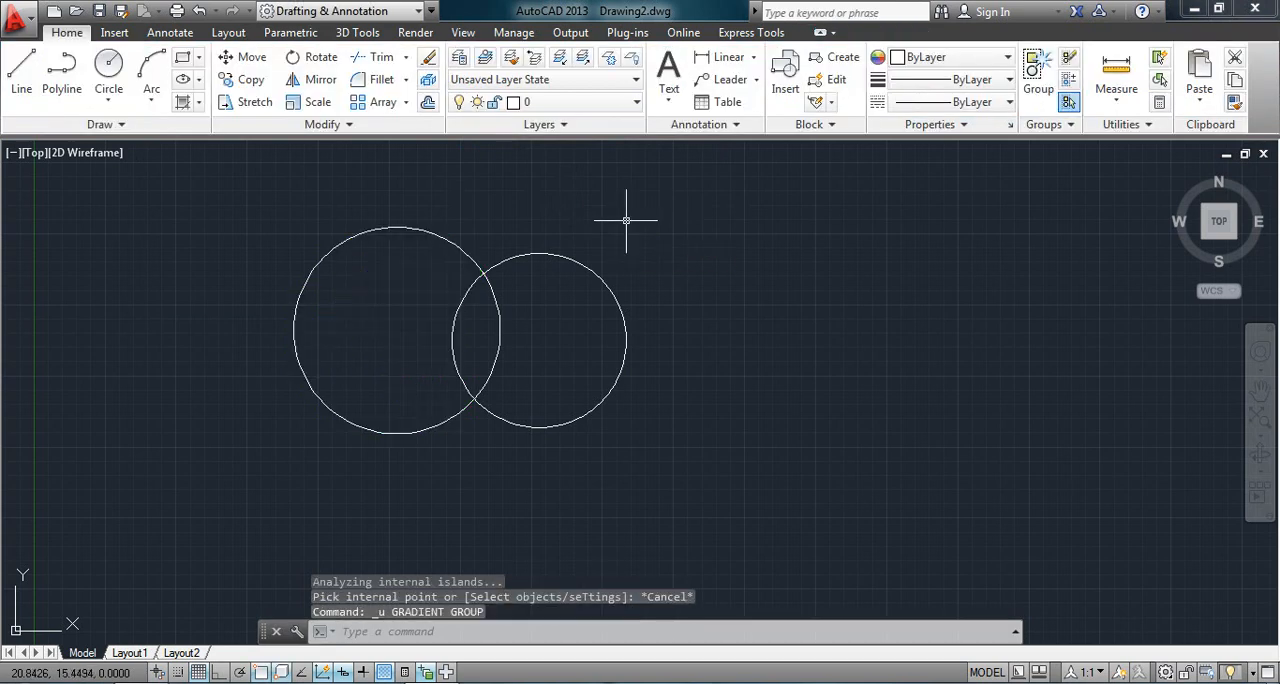
{"action": "left_click", "coordinate": [182, 101]}
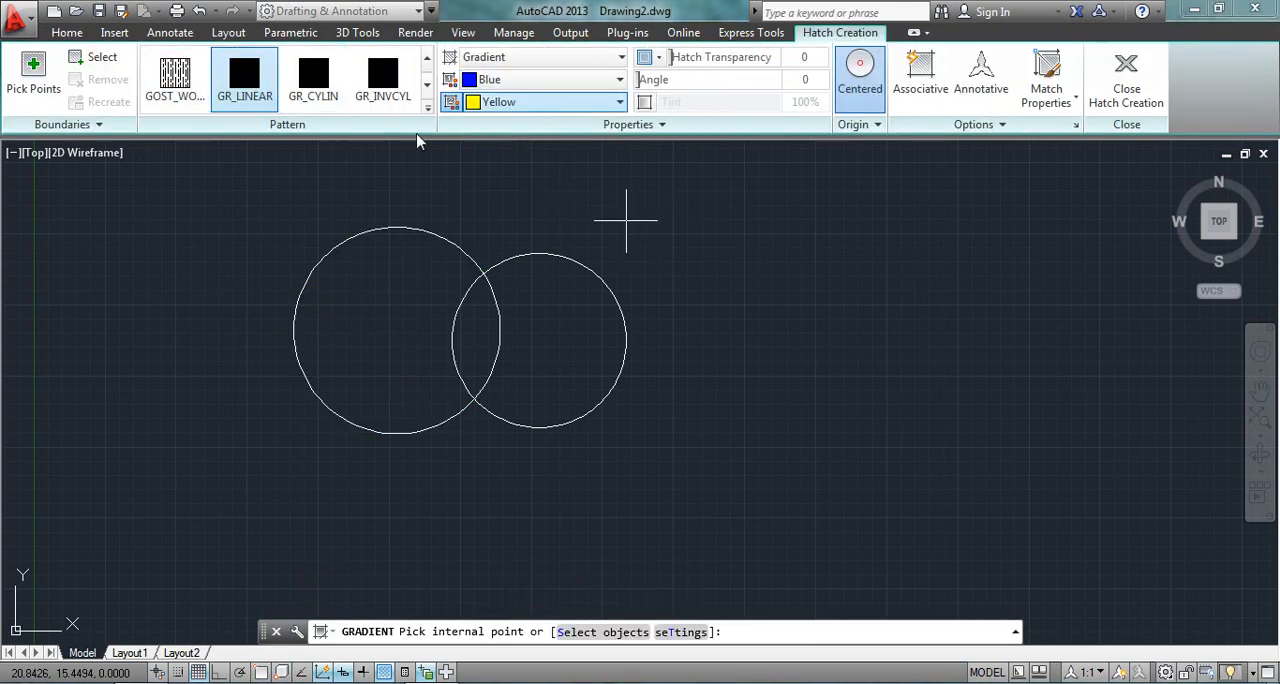
{"action": "left_click", "coordinate": [502, 108]}
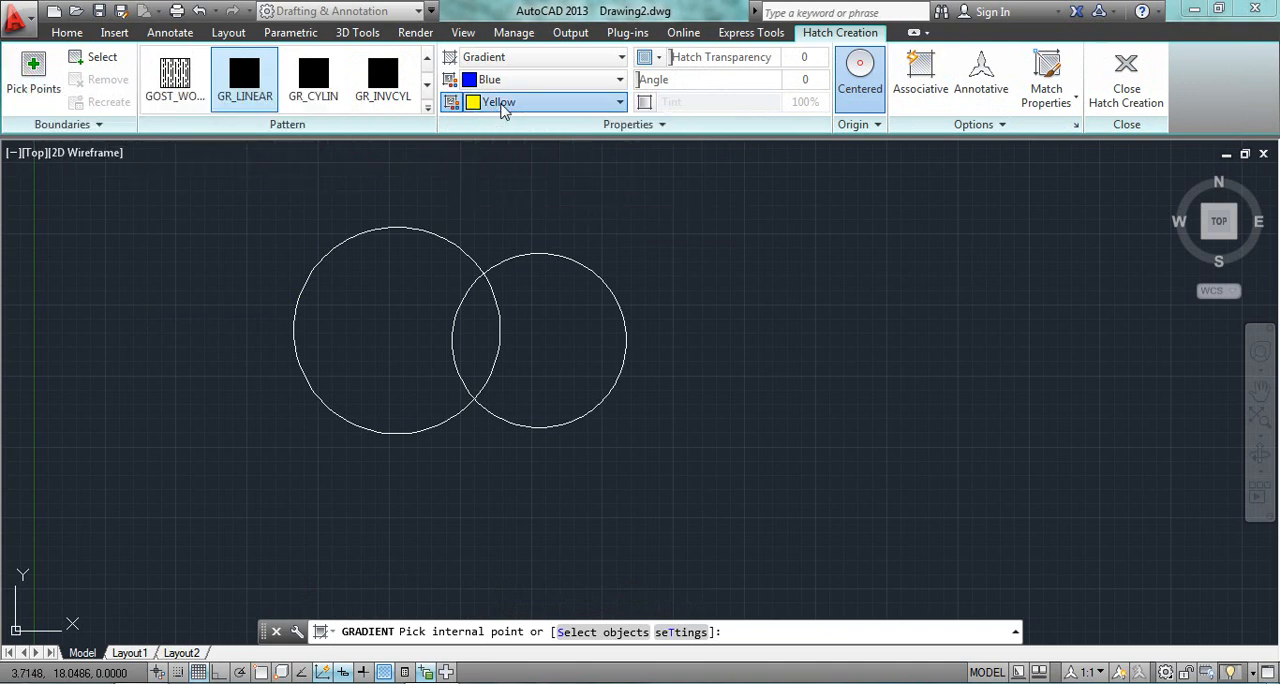
{"action": "left_click", "coordinate": [517, 104]}
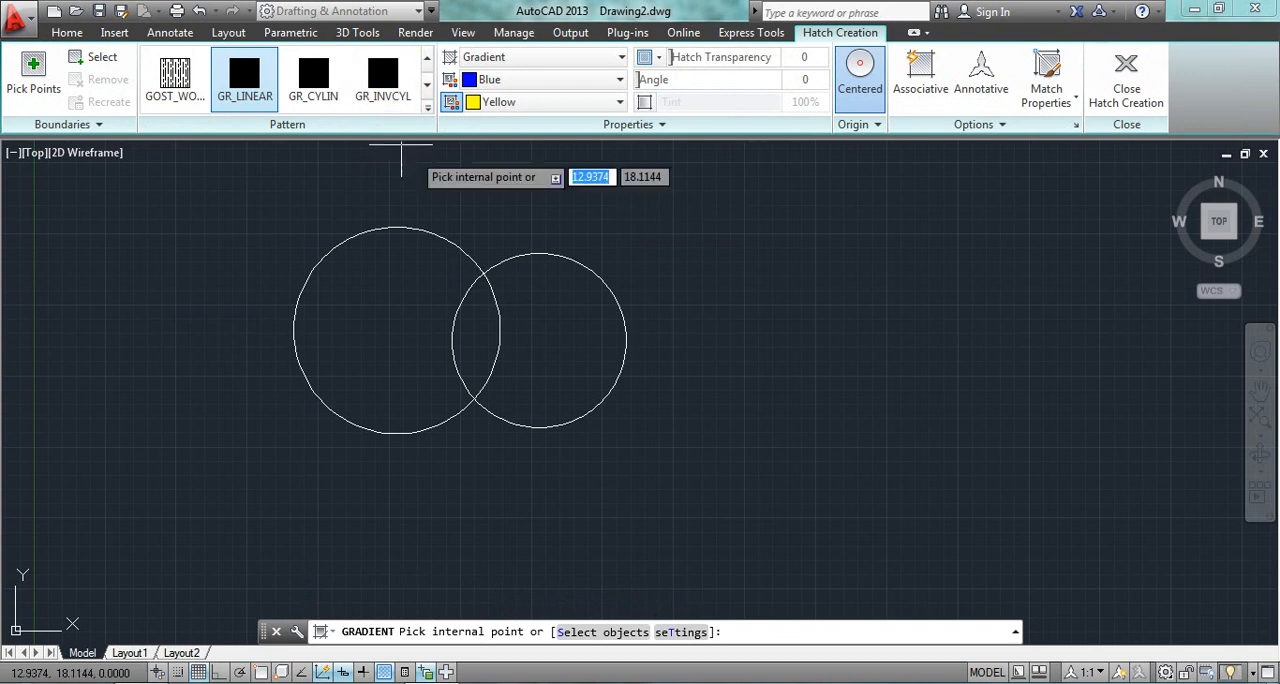
{"action": "left_click", "coordinate": [563, 80]}
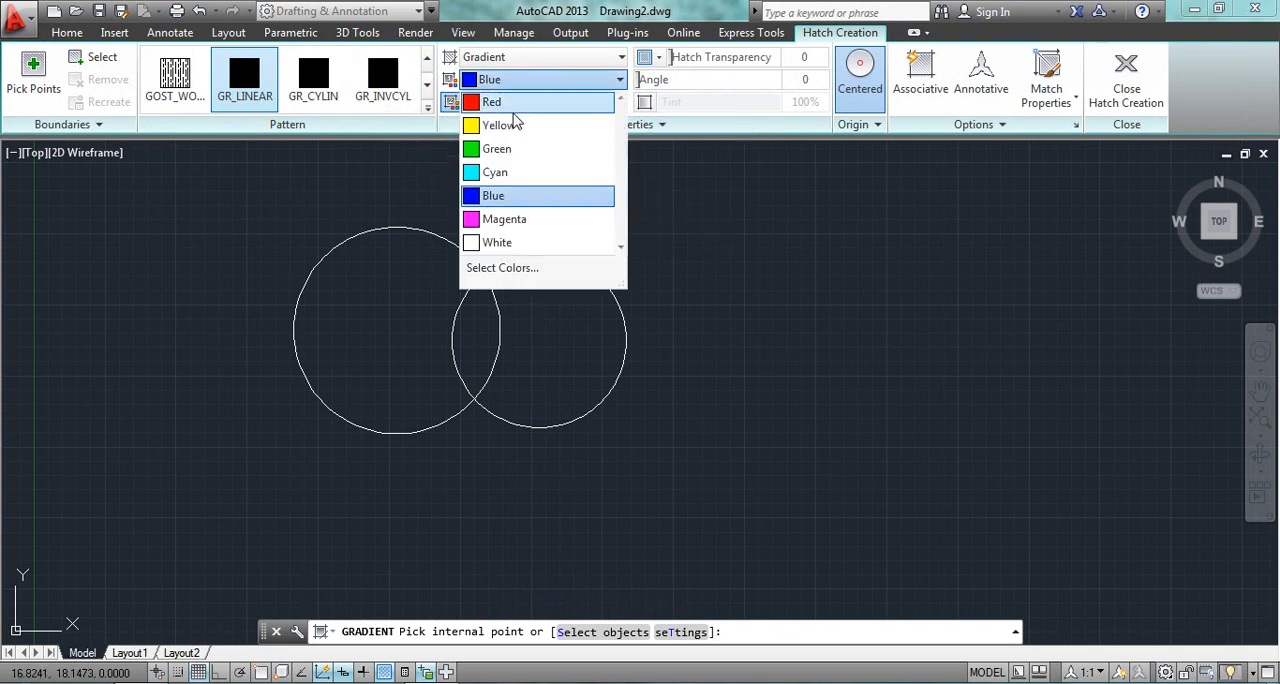
{"action": "left_click", "coordinate": [496, 152]}
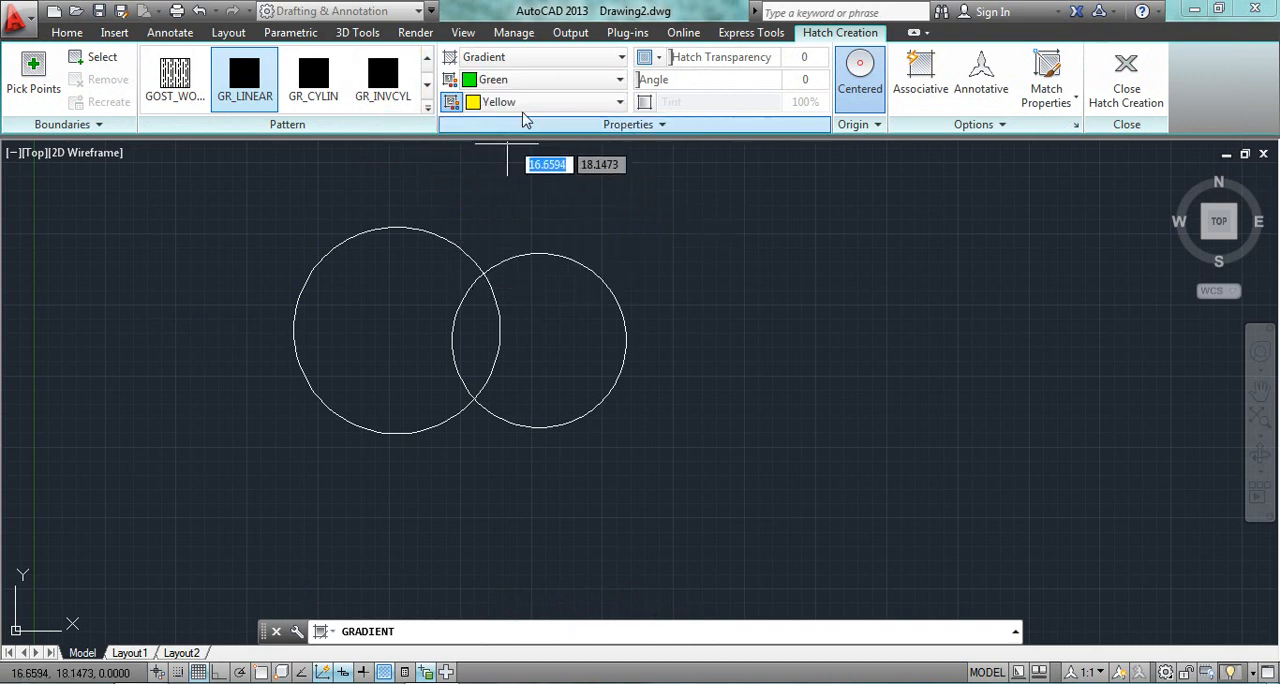
{"action": "left_click", "coordinate": [385, 313]}
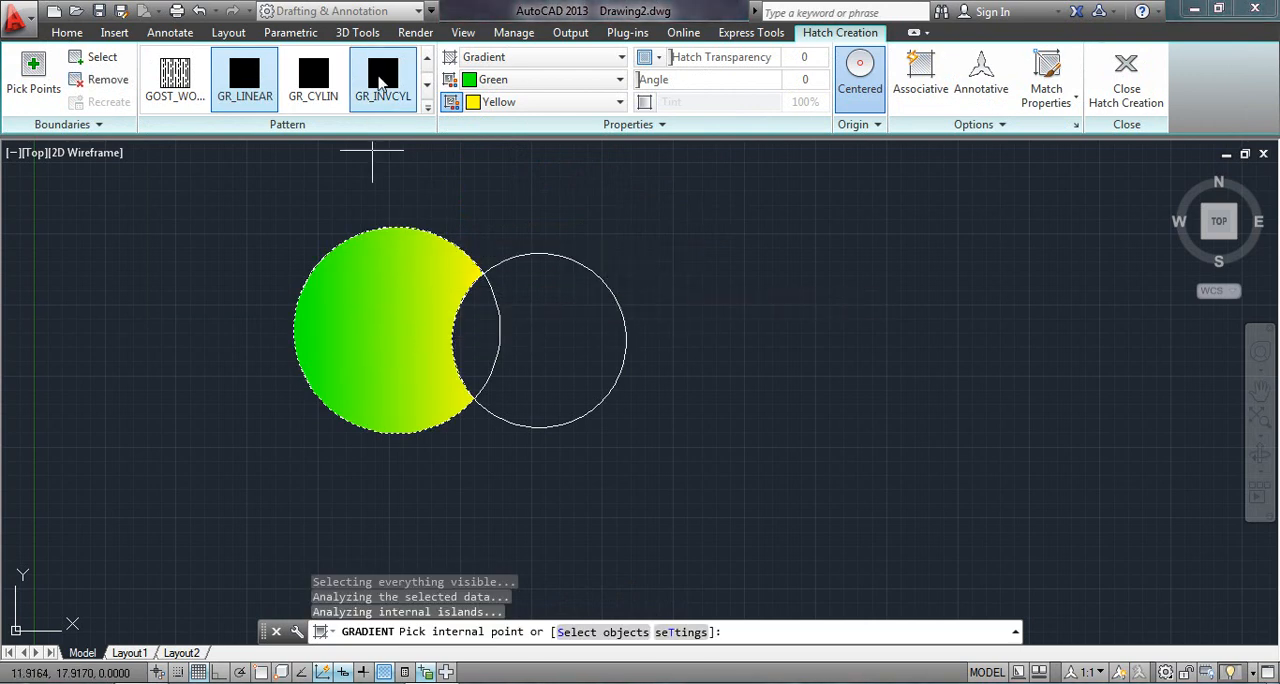
{"action": "left_click", "coordinate": [113, 127]}
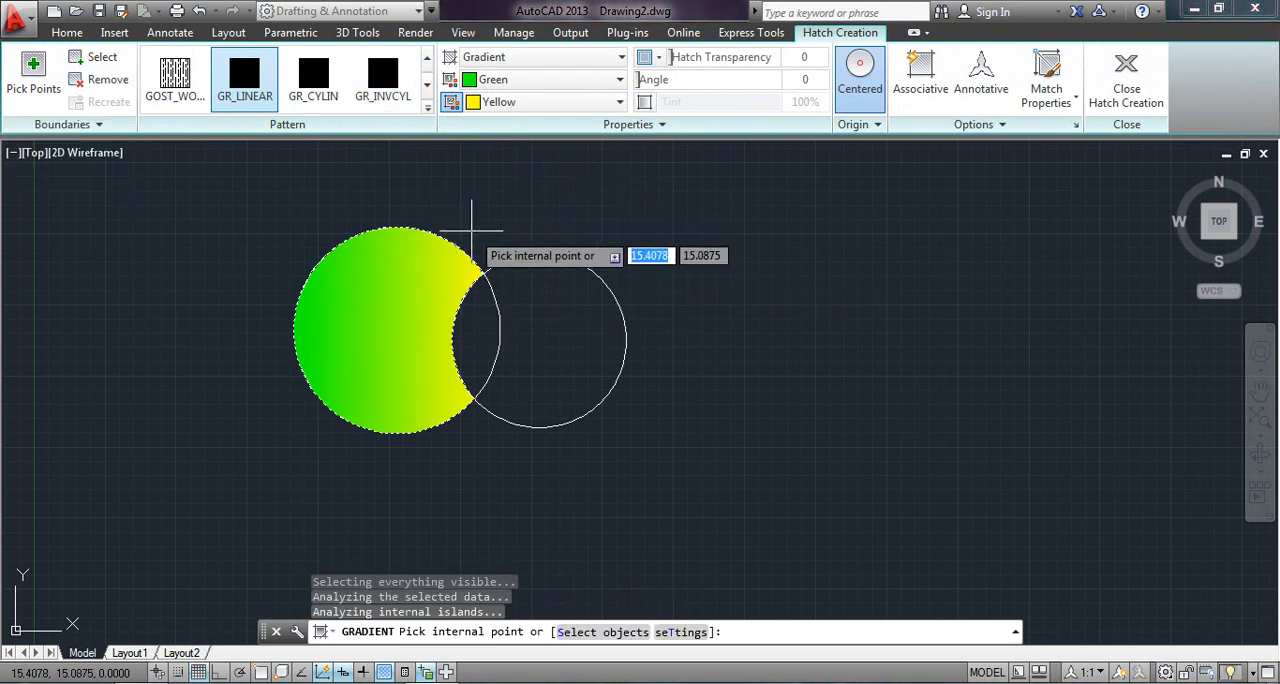
{"action": "key", "text": "Escape"}
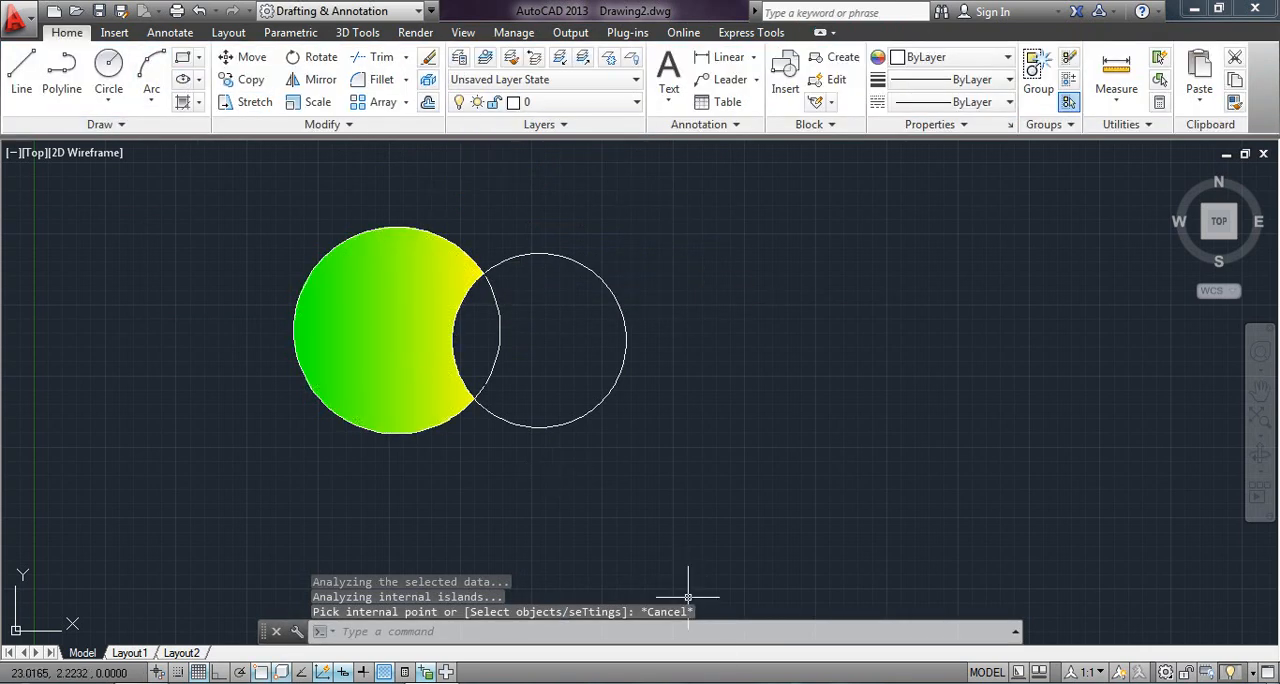
- Replace the larger circle's fill with a blue and yellow gradient, trying GR_INVCYL and GR_HEMISP before choosing the GR_INVHEM pattern
{"action": "key", "text": "ctrl+z"}
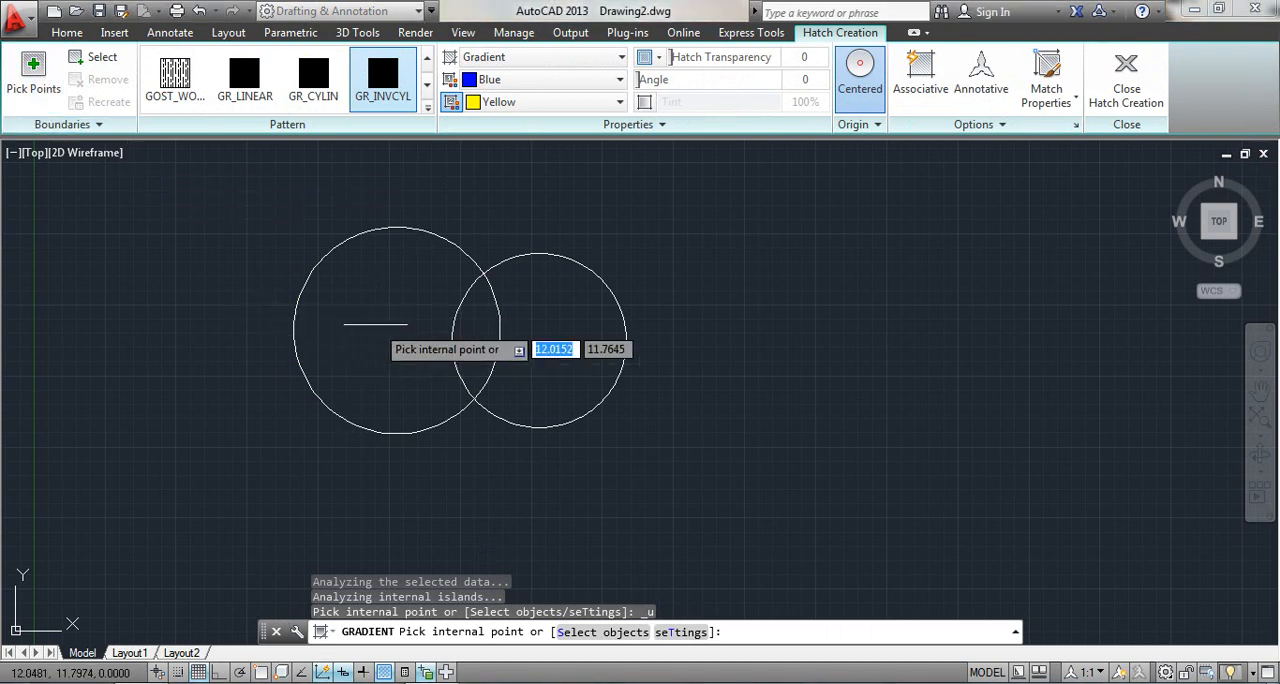
{"action": "left_click", "coordinate": [400, 323]}
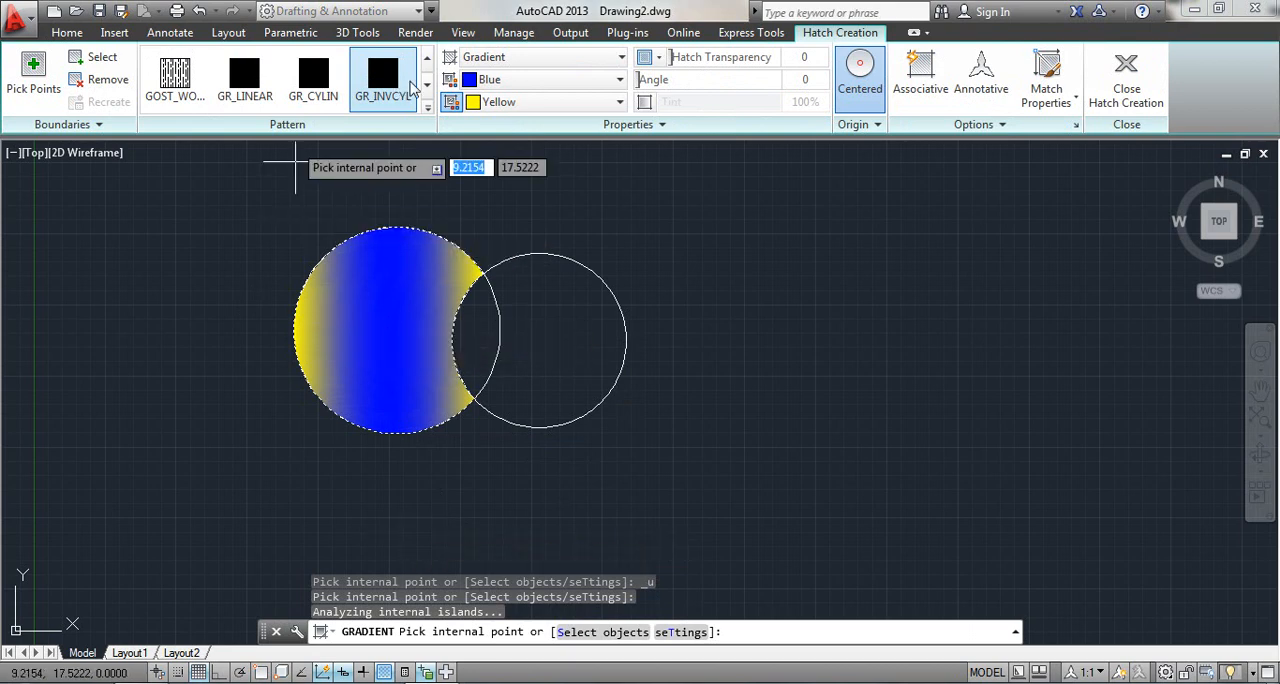
{"action": "left_click", "coordinate": [425, 108]}
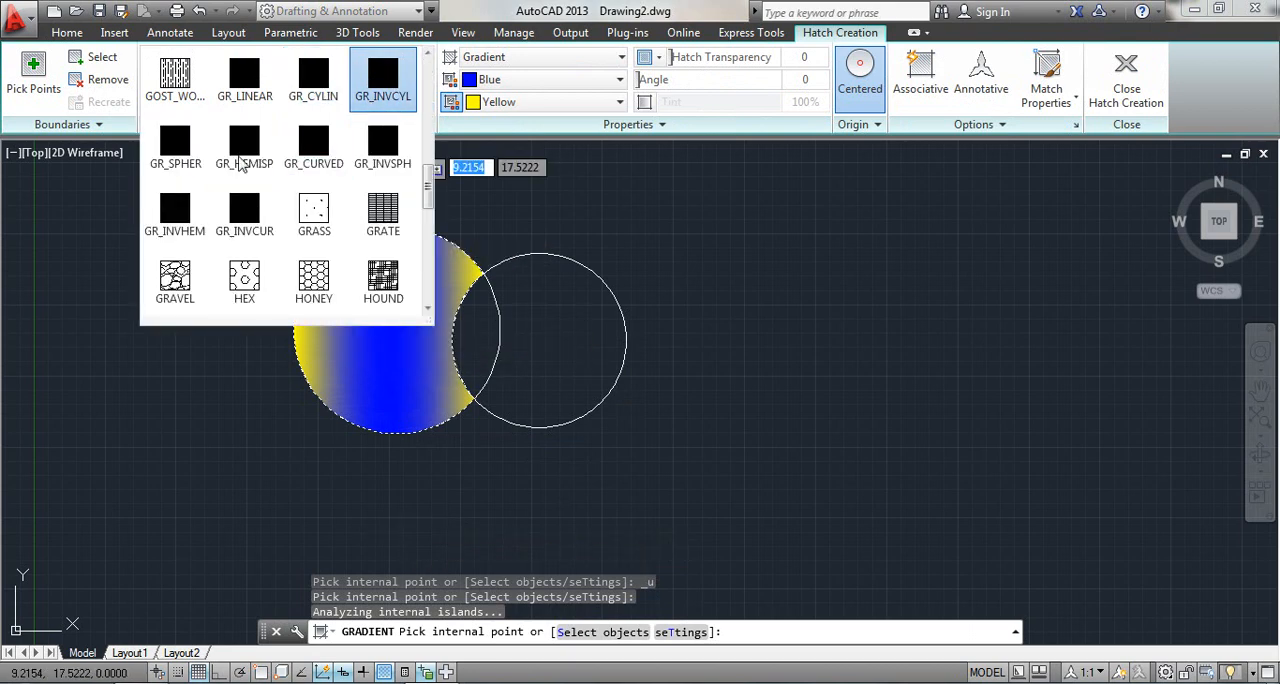
{"action": "left_click", "coordinate": [236, 155]}
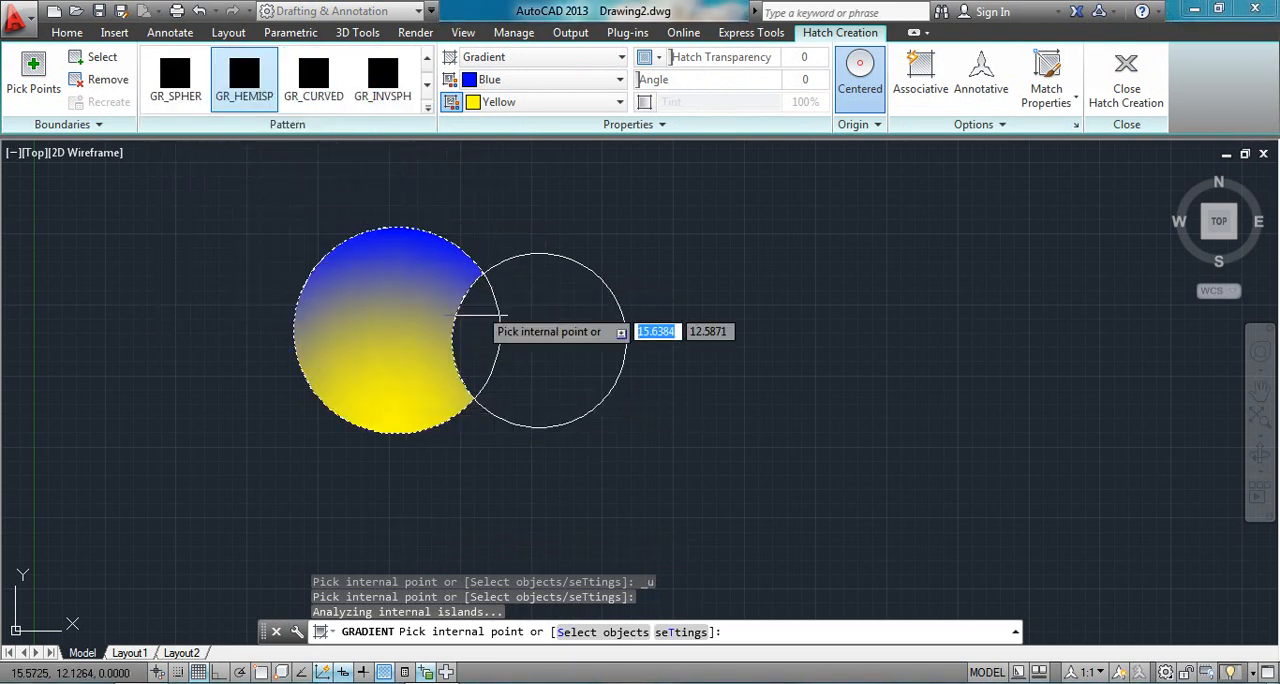
{"action": "left_click", "coordinate": [425, 108]}
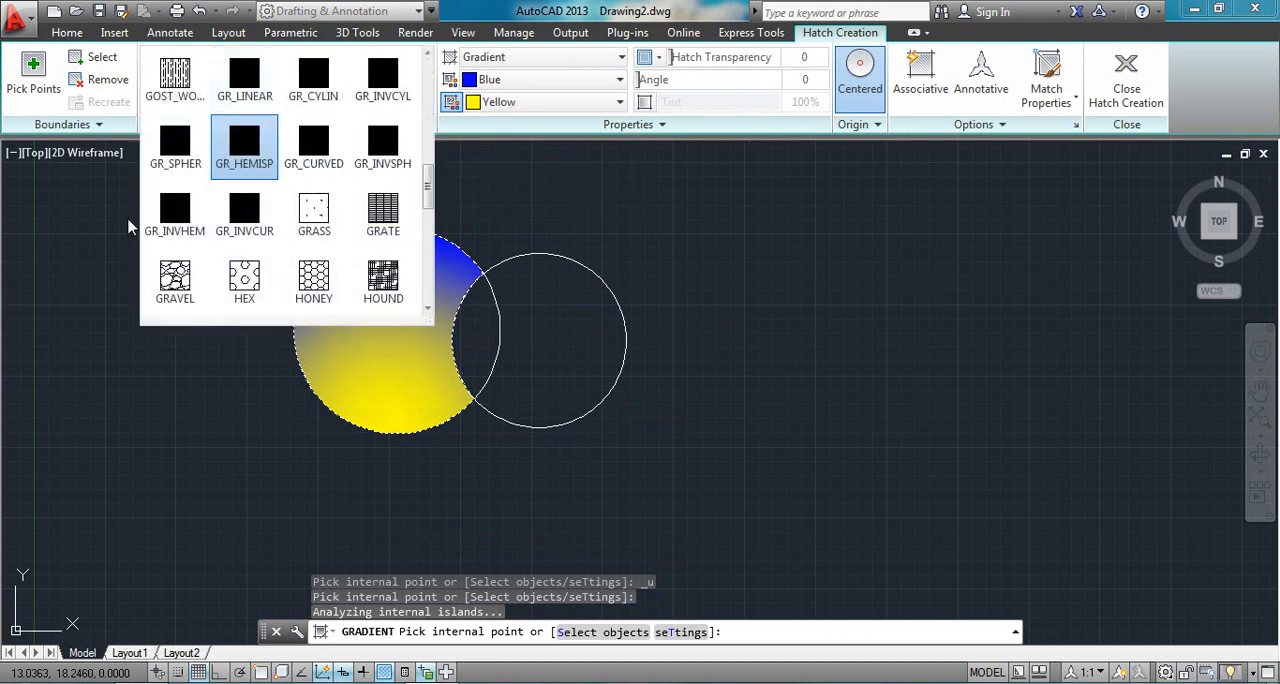
{"action": "left_click", "coordinate": [172, 228]}
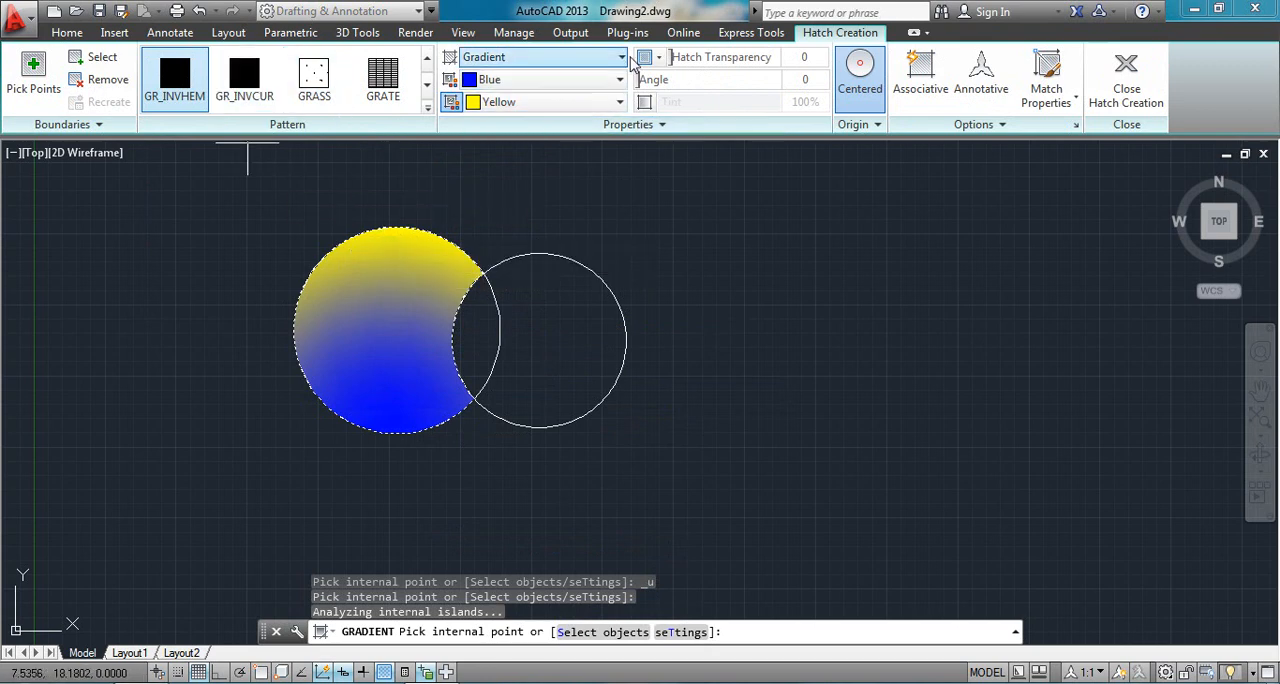
- Switch the fill's transparency setting to Transparency Value and try adjusting the hatch transparency and angle
{"action": "left_click", "coordinate": [660, 59]}
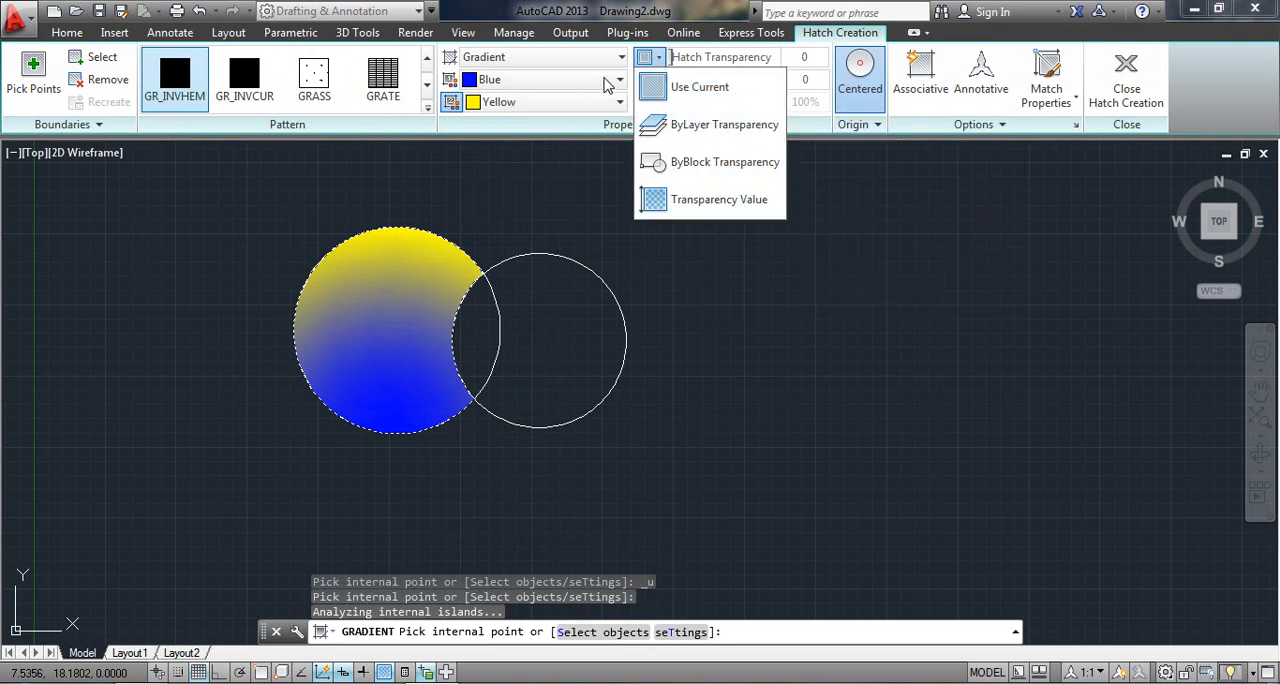
{"action": "left_click", "coordinate": [709, 201]}
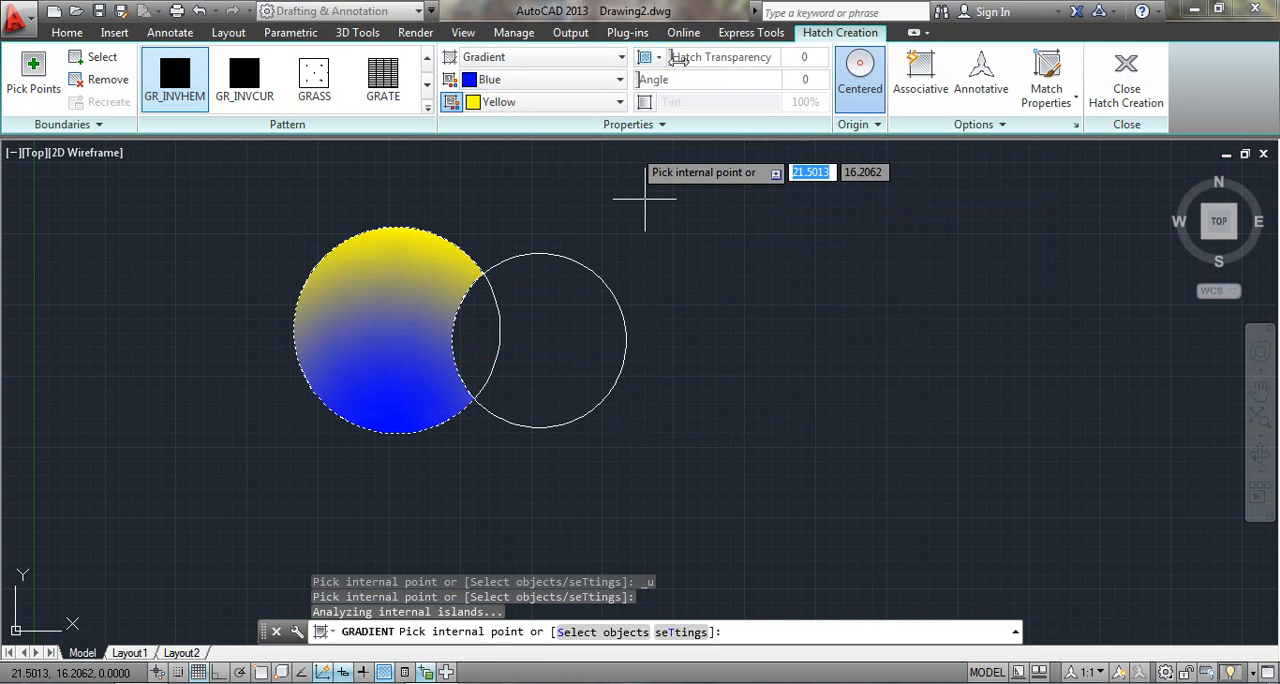
{"action": "mouse_move", "coordinate": [678, 58]}
{"action": "left_mouse_down"}
{"action": "mouse_move", "coordinate": [755, 58]}
{"action": "mouse_move", "coordinate": [666, 87]}
{"action": "mouse_move", "coordinate": [781, 95]}
{"action": "mouse_move", "coordinate": [625, 104]}
{"action": "left_mouse_up"}
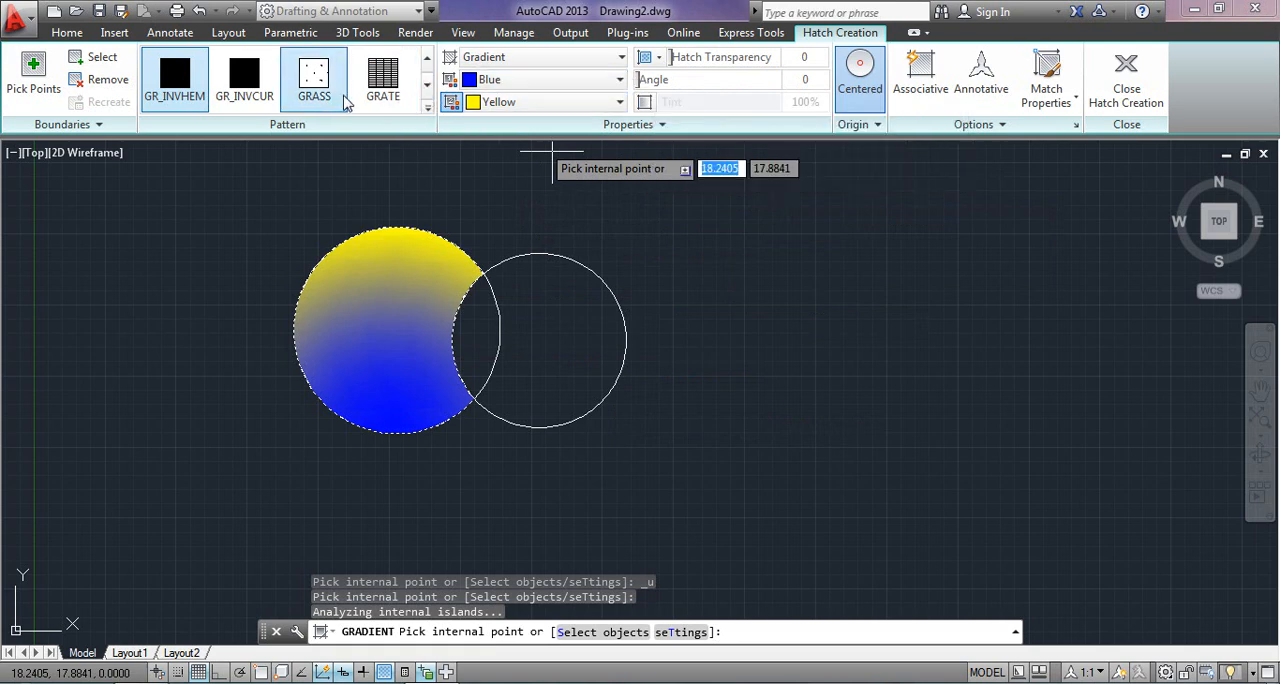
{"action": "mouse_move", "coordinate": [648, 80]}
{"action": "left_mouse_down"}
{"action": "mouse_move", "coordinate": [690, 96]}
{"action": "mouse_move", "coordinate": [789, 75]}
{"action": "mouse_move", "coordinate": [627, 80]}
{"action": "left_mouse_up"}
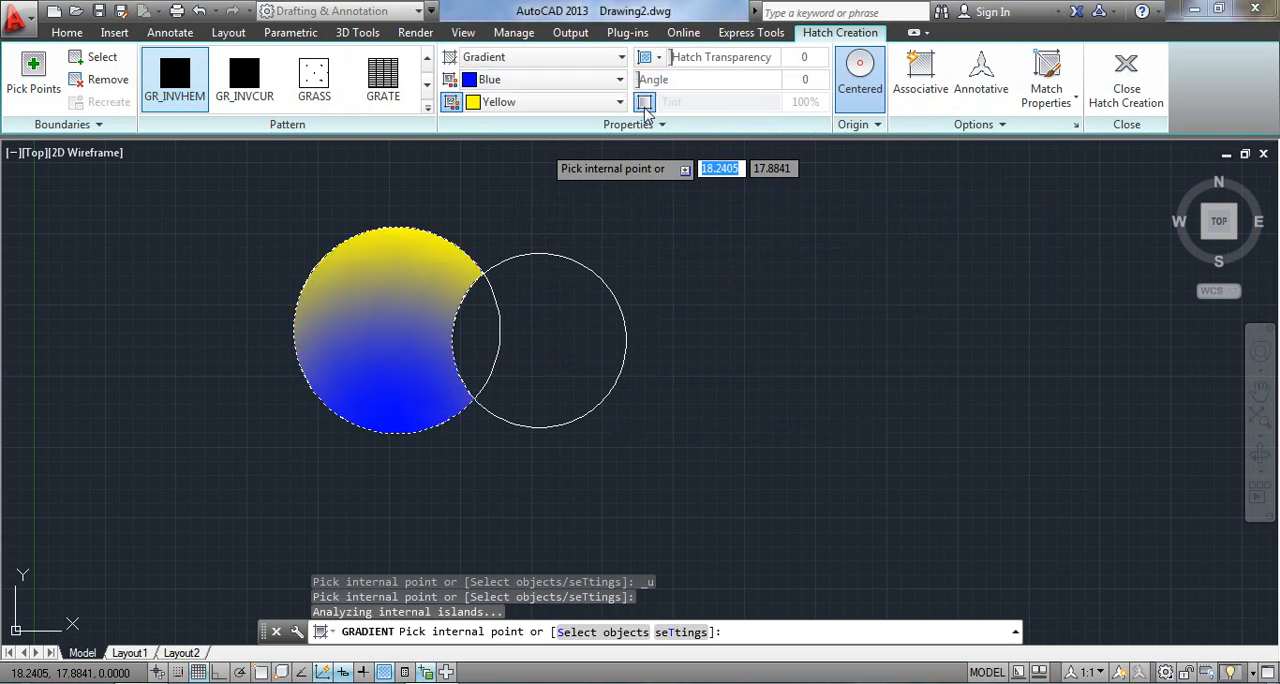
- Turn on the gradient tint for the larger circle's blue fill and vary it between dark and light, ending at 68%
{"action": "left_click", "coordinate": [644, 102]}
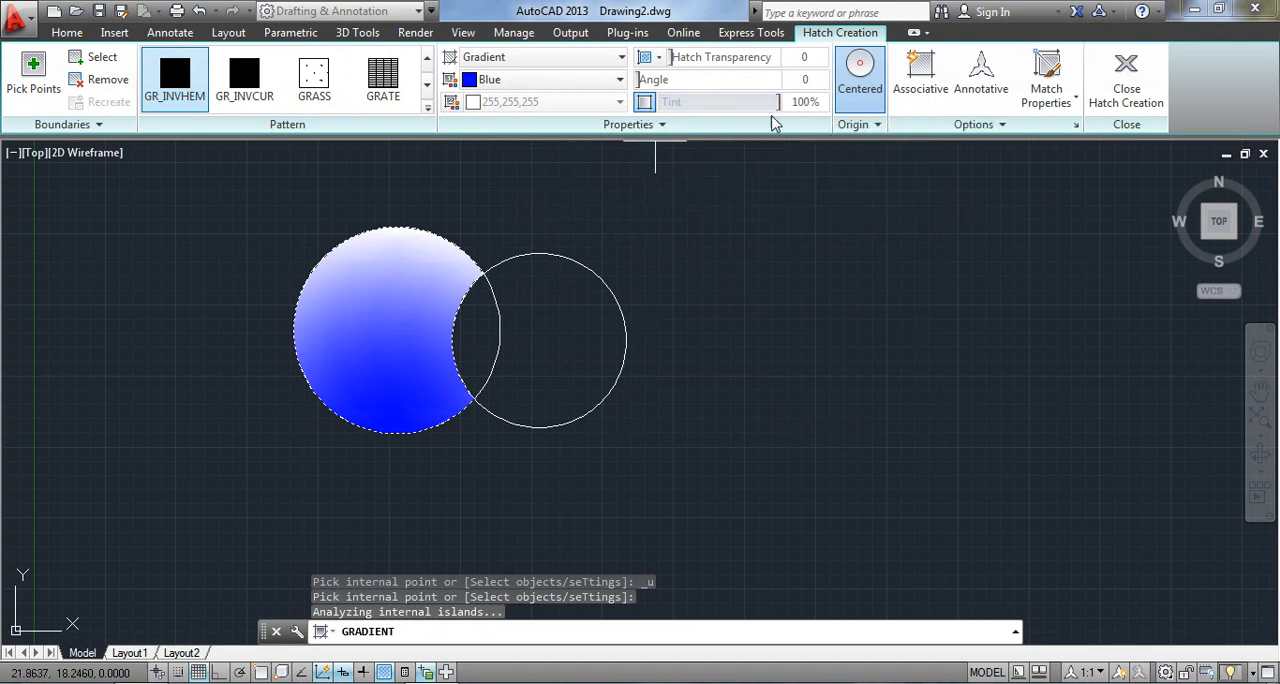
{"action": "left_click_drag", "start_coordinate": [778, 102], "coordinate": [559, 127]}
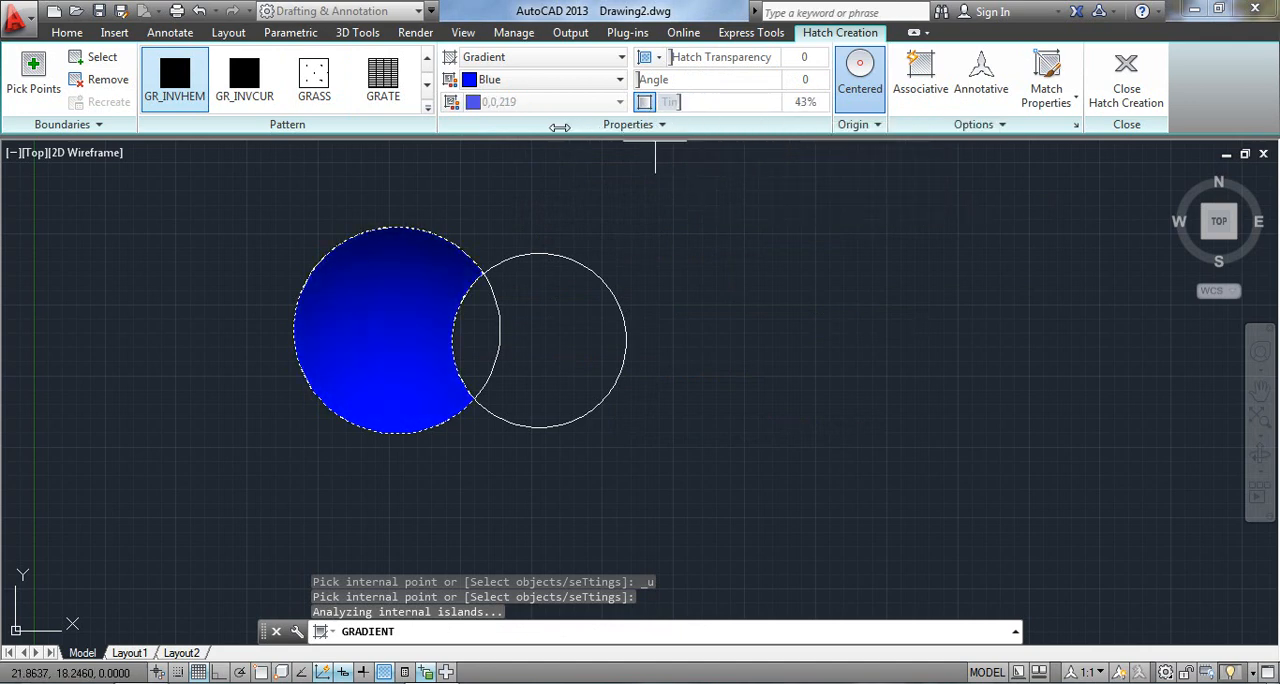
{"action": "left_click_drag", "start_coordinate": [440, 120], "coordinate": [780, 112]}
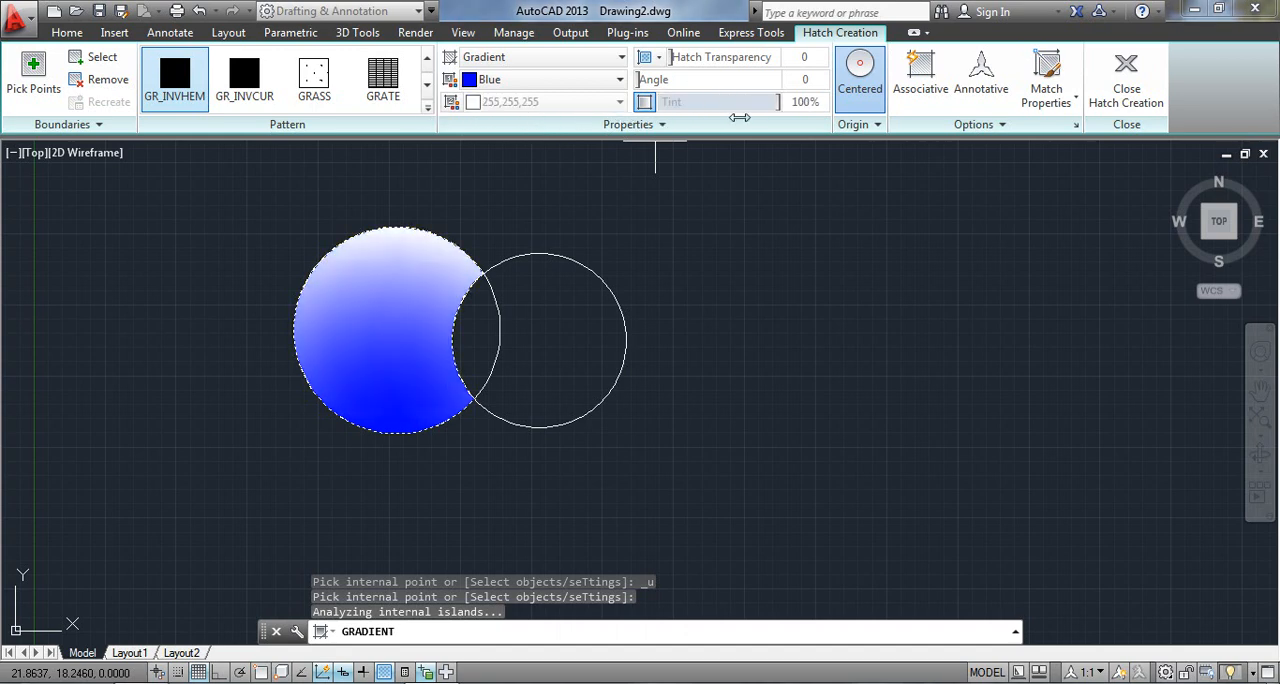
{"action": "mouse_move", "coordinate": [668, 125]}
{"action": "left_mouse_down"}
{"action": "mouse_move", "coordinate": [650, 126]}
{"action": "mouse_move", "coordinate": [808, 127]}
{"action": "mouse_move", "coordinate": [705, 110]}
{"action": "mouse_move", "coordinate": [558, 128]}
{"action": "mouse_move", "coordinate": [742, 106]}
{"action": "left_mouse_up"}
- Set the fill's first gradient color to red, lower the tint to 0%, and turn the tint off to restore the second color
{"action": "left_click", "coordinate": [556, 80]}
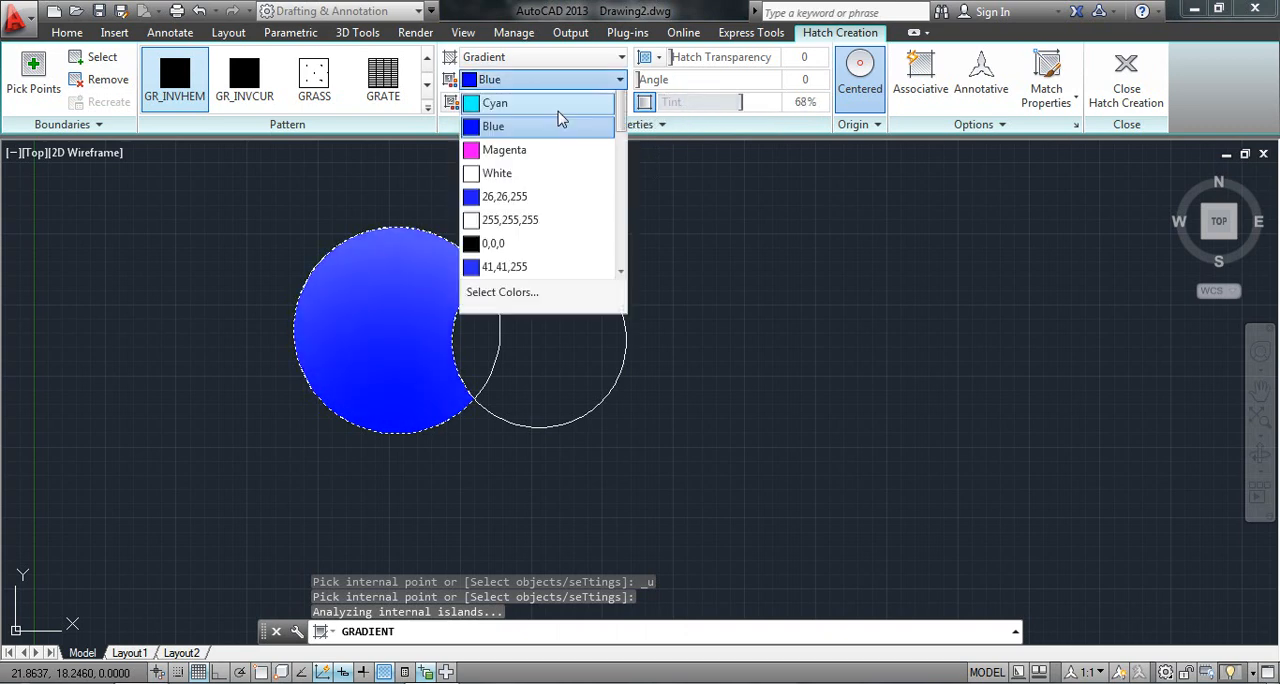
{"action": "scroll", "coordinate": [558, 120], "scroll_direction": "up", "scroll_amount": 1}
{"action": "left_click", "coordinate": [490, 102]}
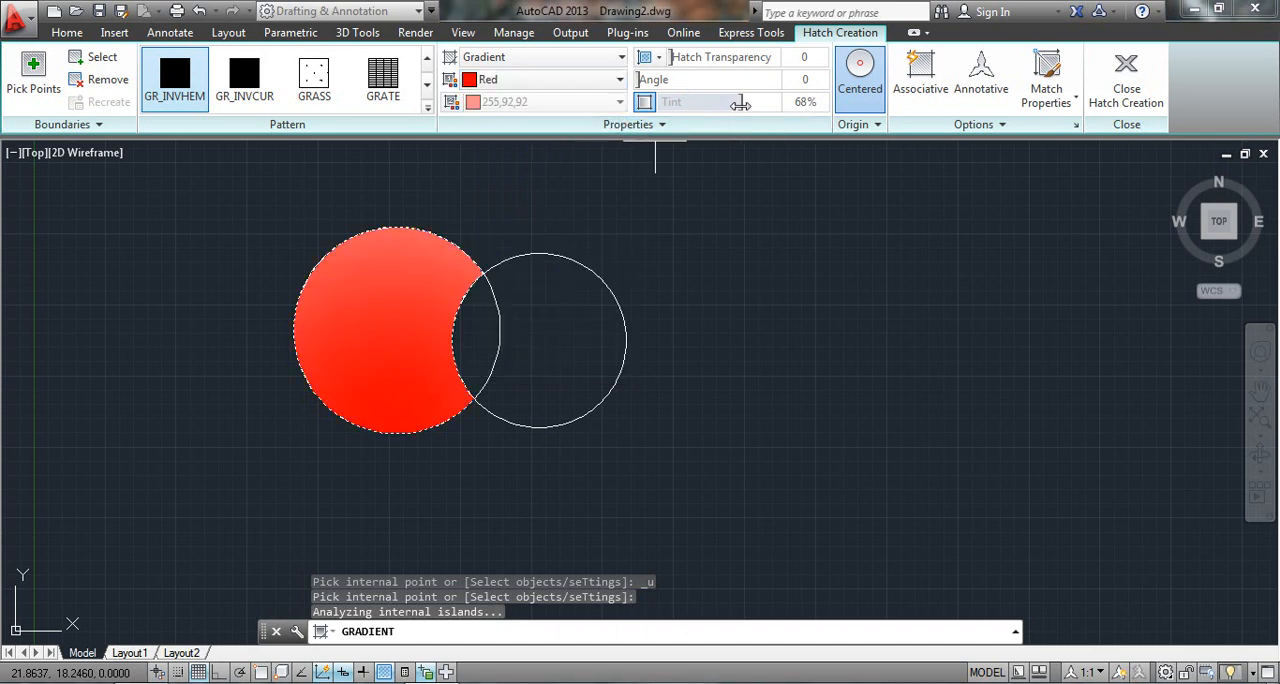
{"action": "left_click_drag", "start_coordinate": [721, 109], "coordinate": [591, 180]}
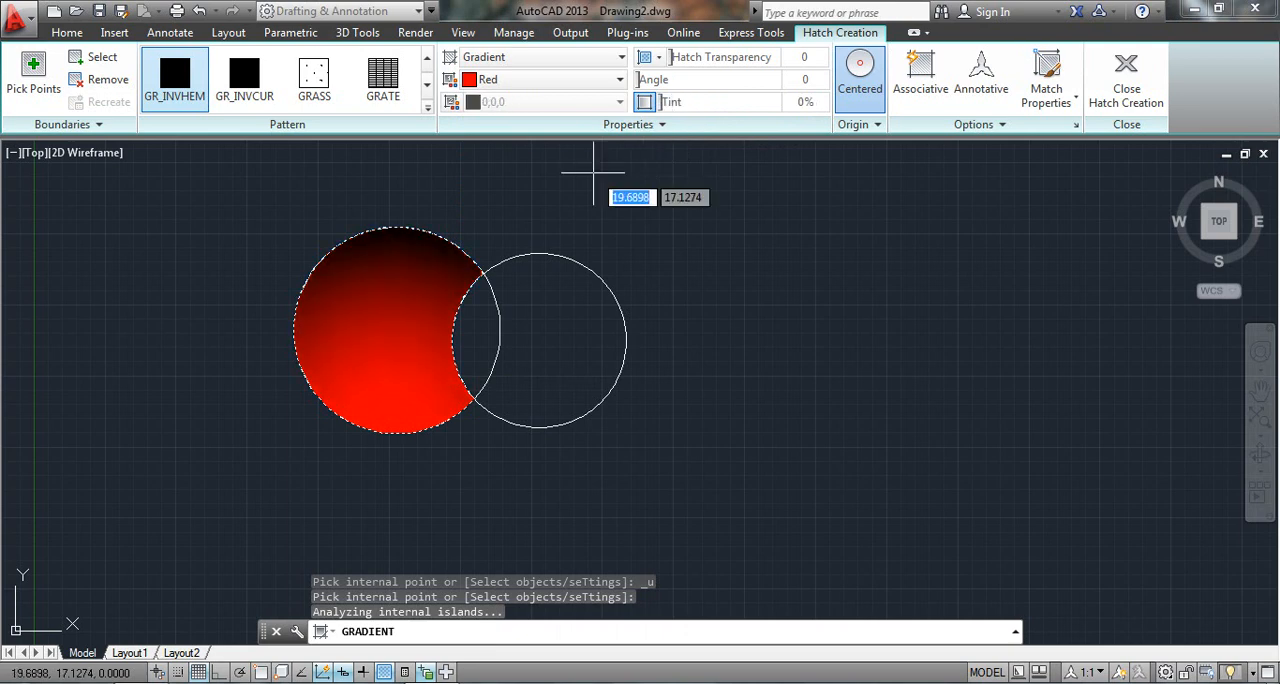
{"action": "left_click", "coordinate": [644, 104]}
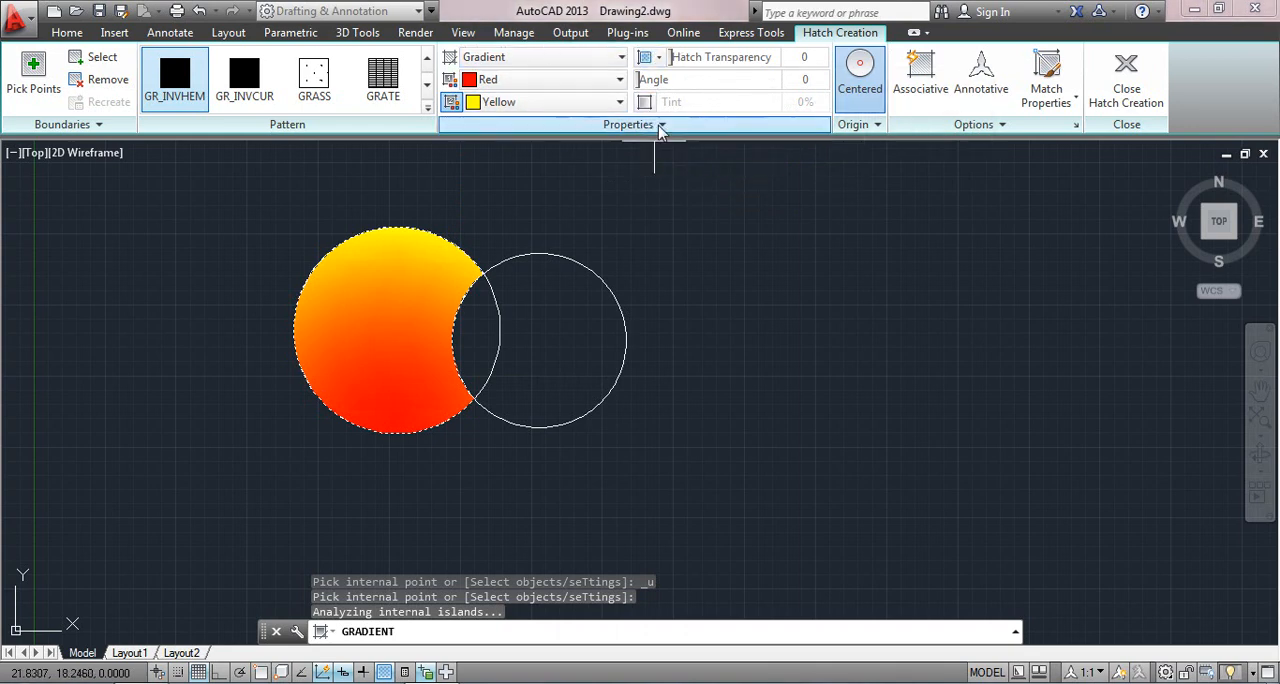
- Toggle the Centered origin of the larger circle's gradient off and on, leave it centered, and finish the fill
{"action": "left_click", "coordinate": [870, 124]}
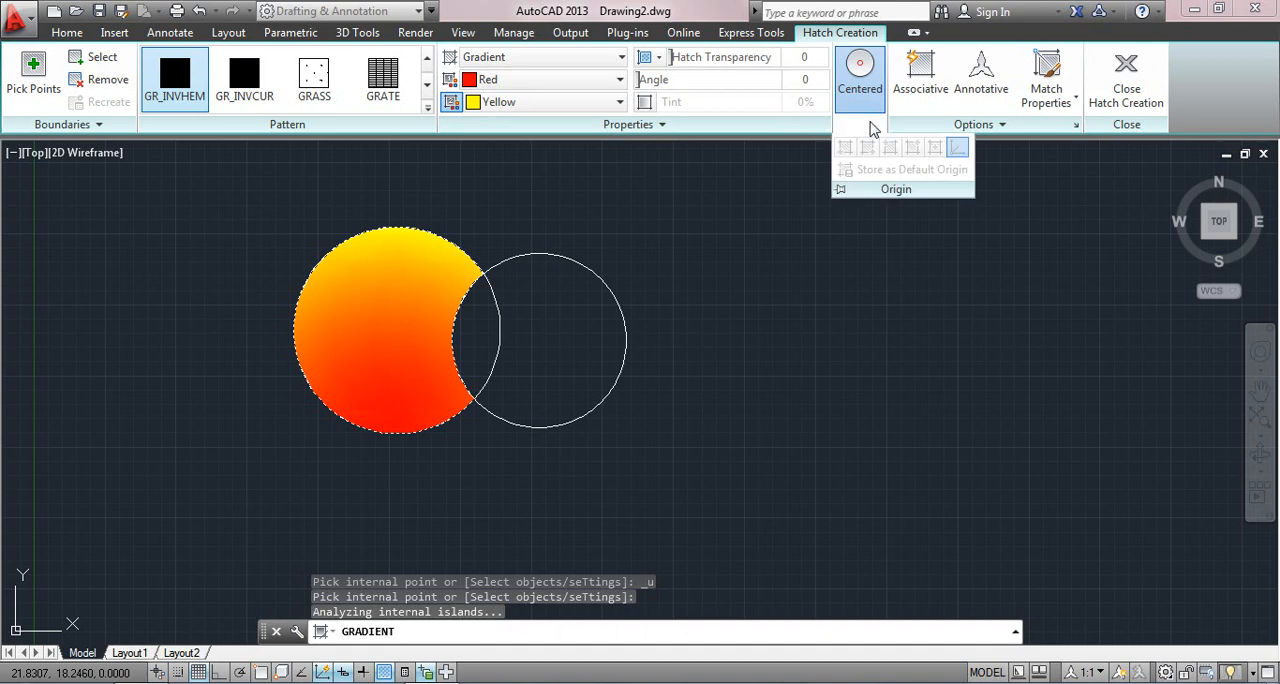
{"action": "left_click", "coordinate": [860, 92]}
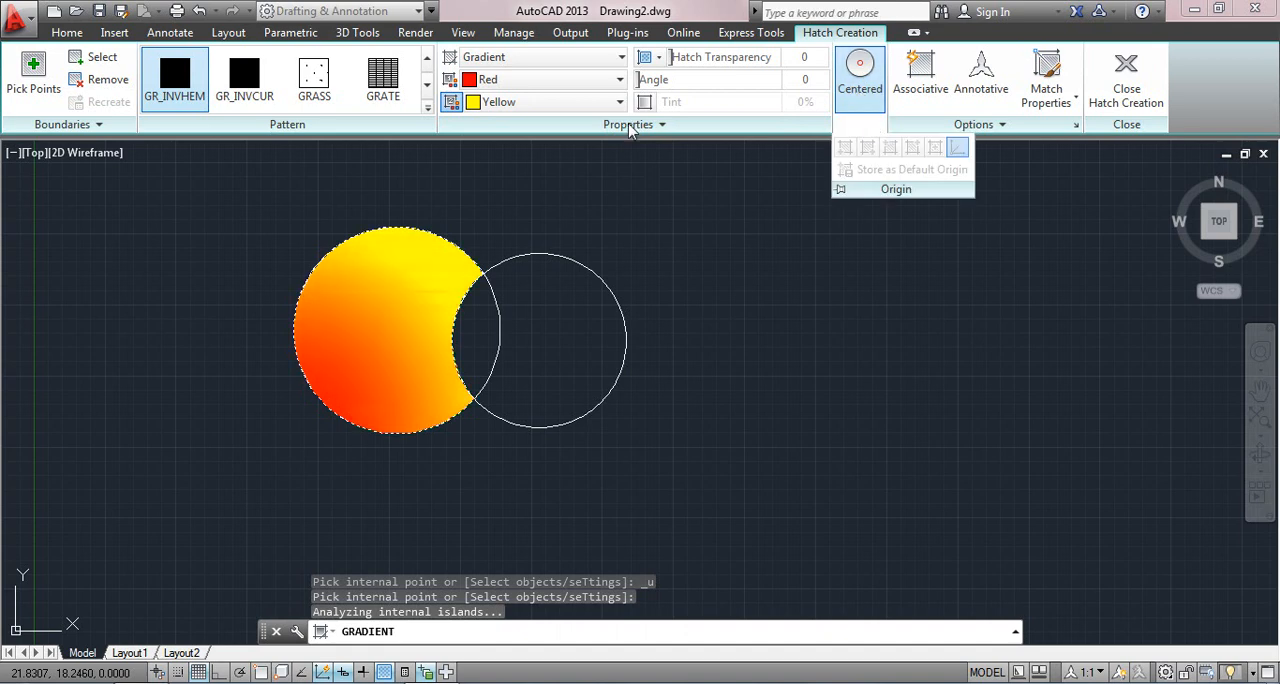
{"action": "left_click", "coordinate": [871, 85]}
{"action": "left_click", "coordinate": [878, 72]}
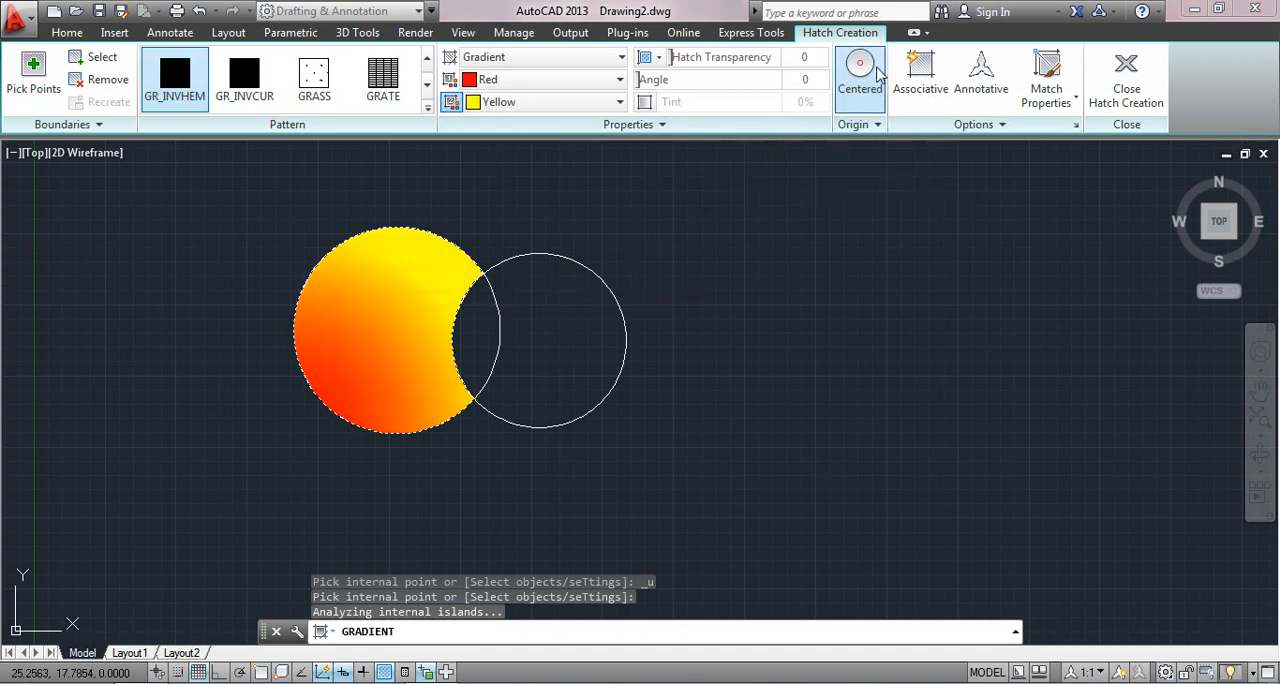
{"action": "left_click", "coordinate": [878, 72]}
{"action": "left_click", "coordinate": [878, 72]}
{"action": "left_click", "coordinate": [878, 72]}
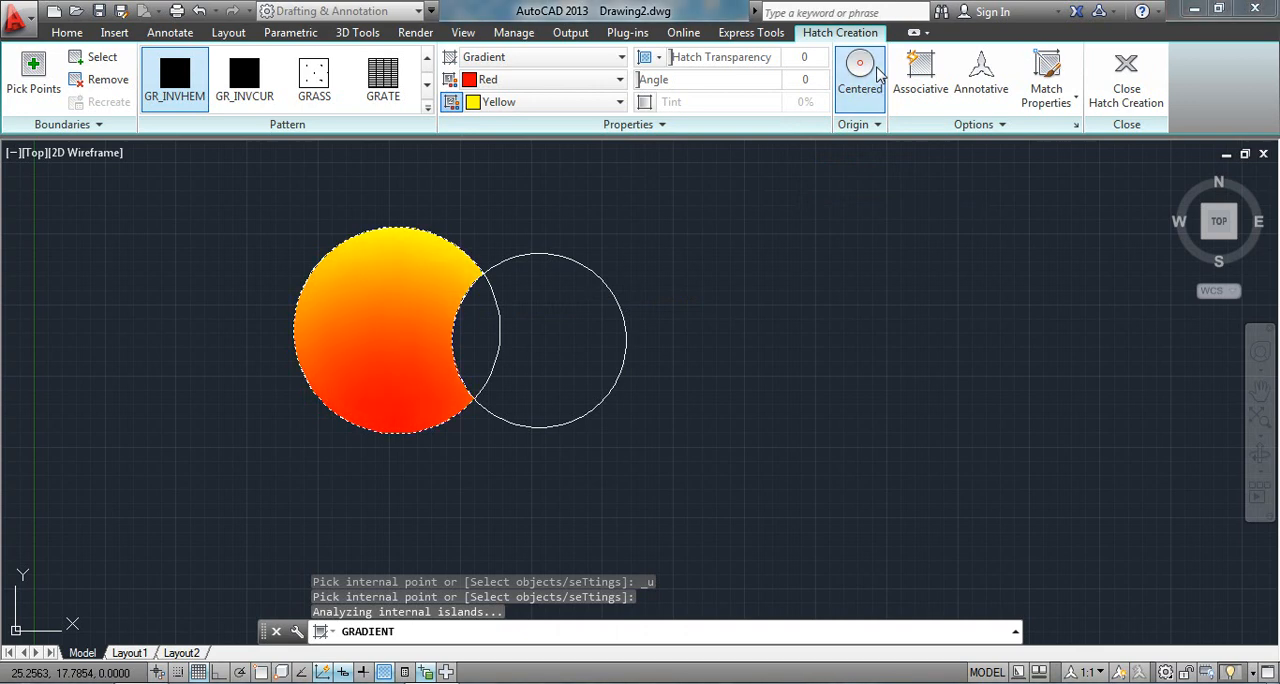
{"action": "left_click", "coordinate": [878, 72]}
{"action": "left_click", "coordinate": [878, 72]}
{"action": "left_click", "coordinate": [368, 330]}
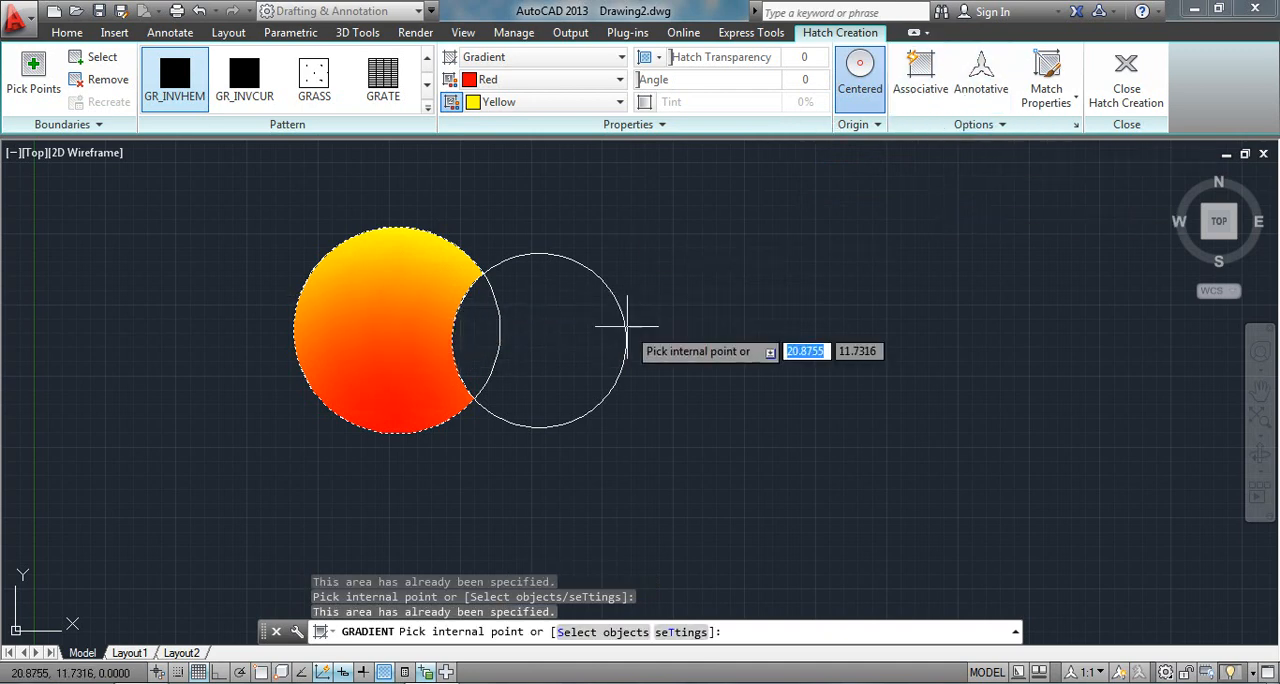
{"action": "key", "text": "Return"}
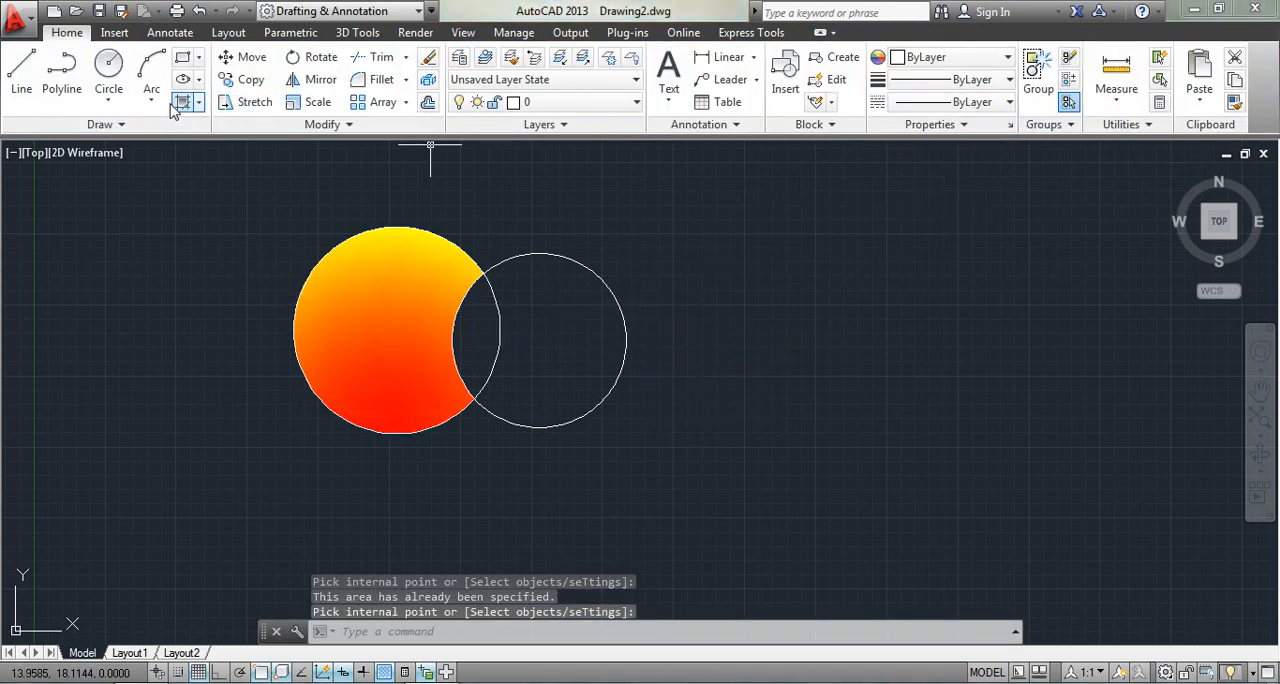
- Fill the smaller circle's area outside the overlap with a red and yellow GR_INVHEM gradient
{"action": "left_click", "coordinate": [199, 104]}
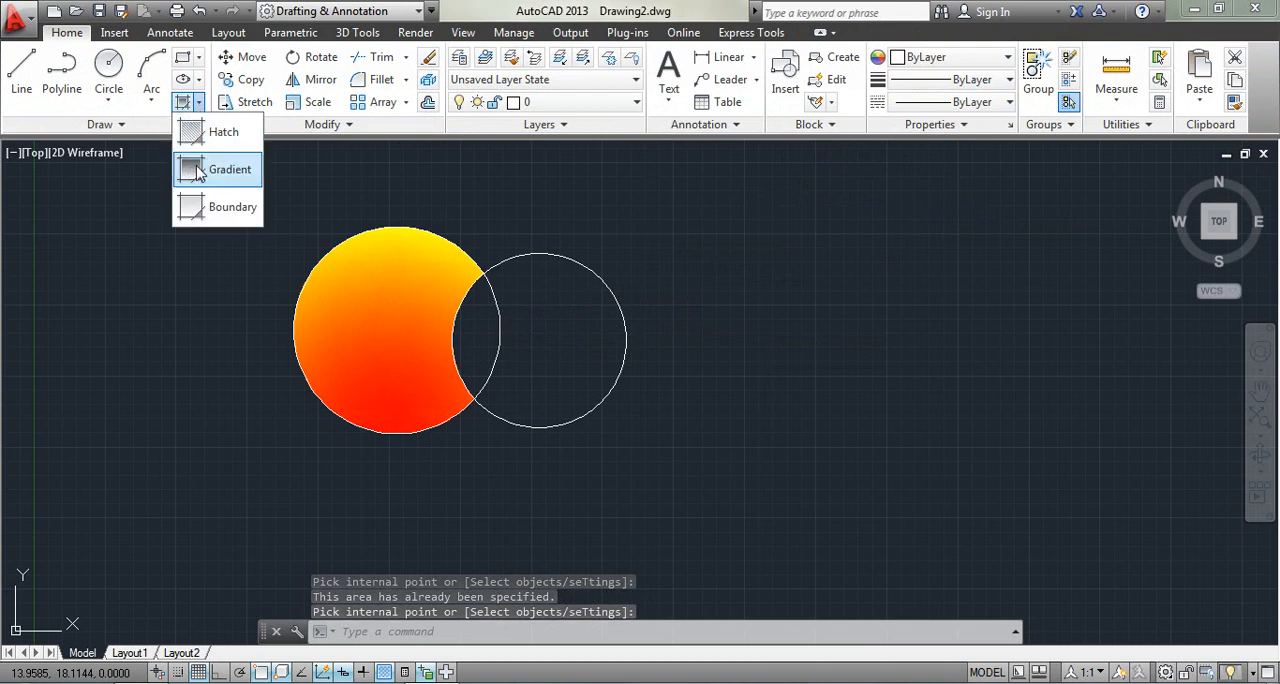
{"action": "left_click", "coordinate": [215, 170]}
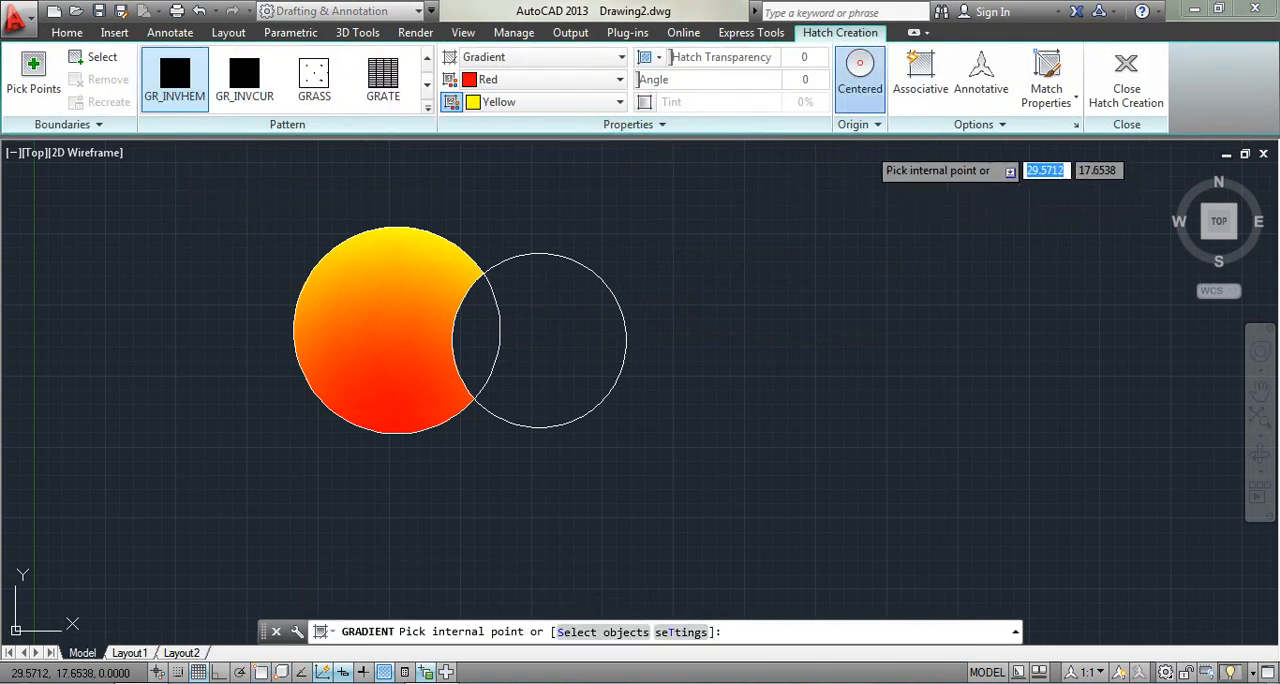
{"action": "left_click", "coordinate": [543, 334]}
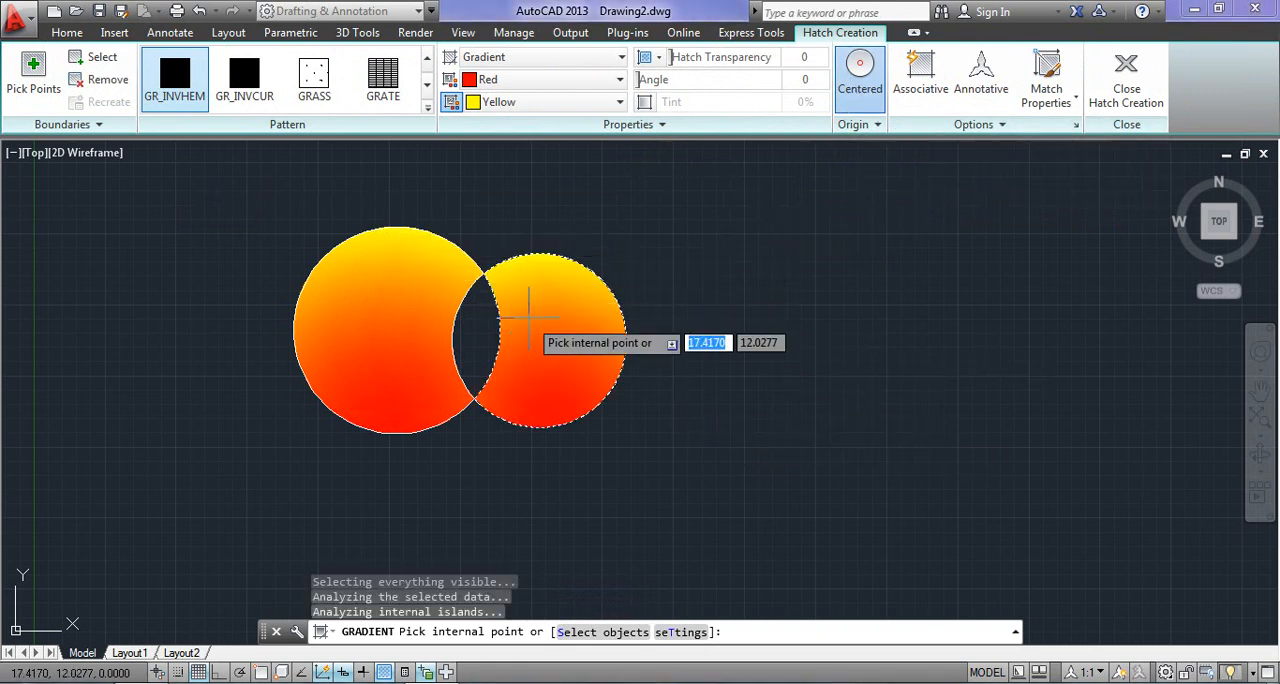
- Undo the smaller circle's gradient fill and refill its area outside the overlap with the Centered origin turned off
{"action": "key", "text": "ctrl+z"}
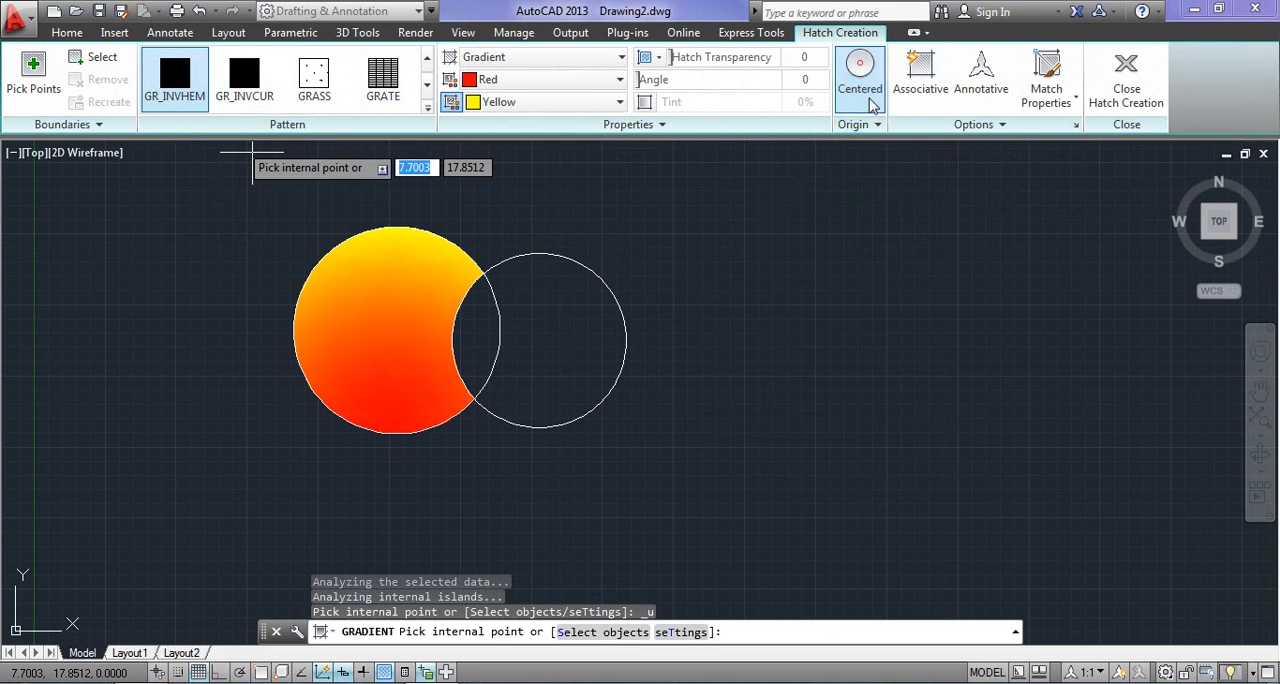
{"action": "left_click", "coordinate": [555, 333]}
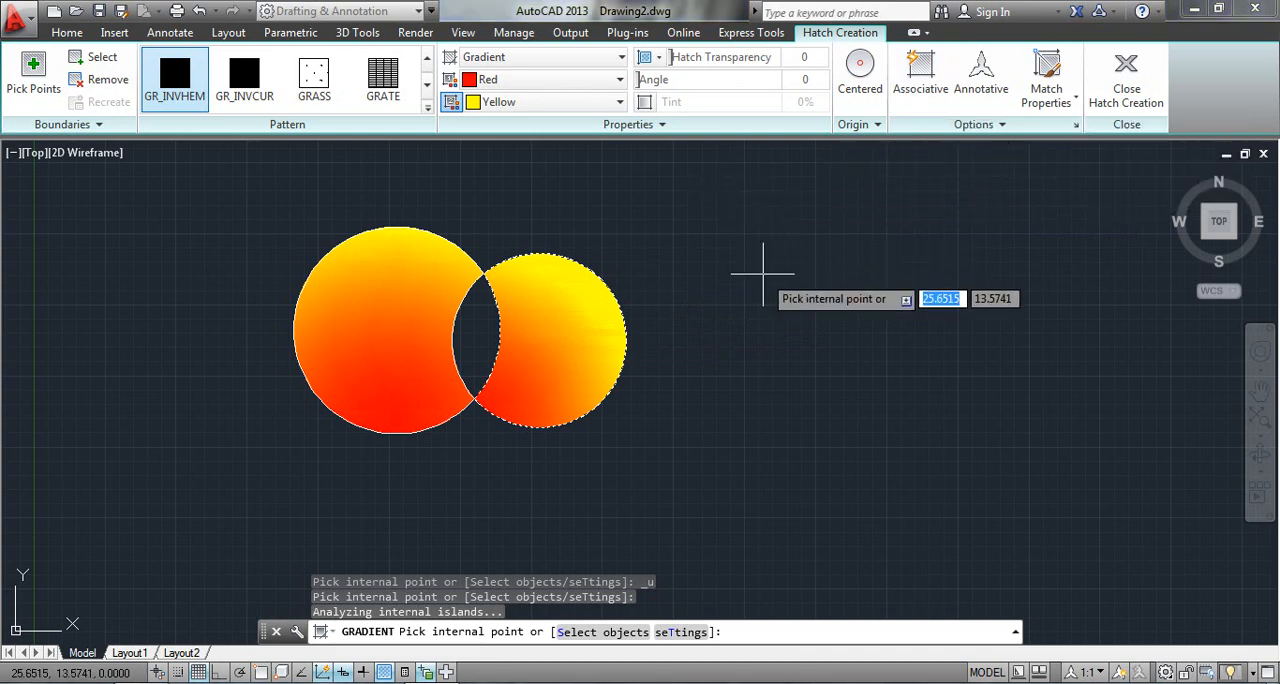
- Close the gradient fill and draw a separate circle in the empty area beside the two overlapping circles
{"action": "left_click", "coordinate": [77, 38]}
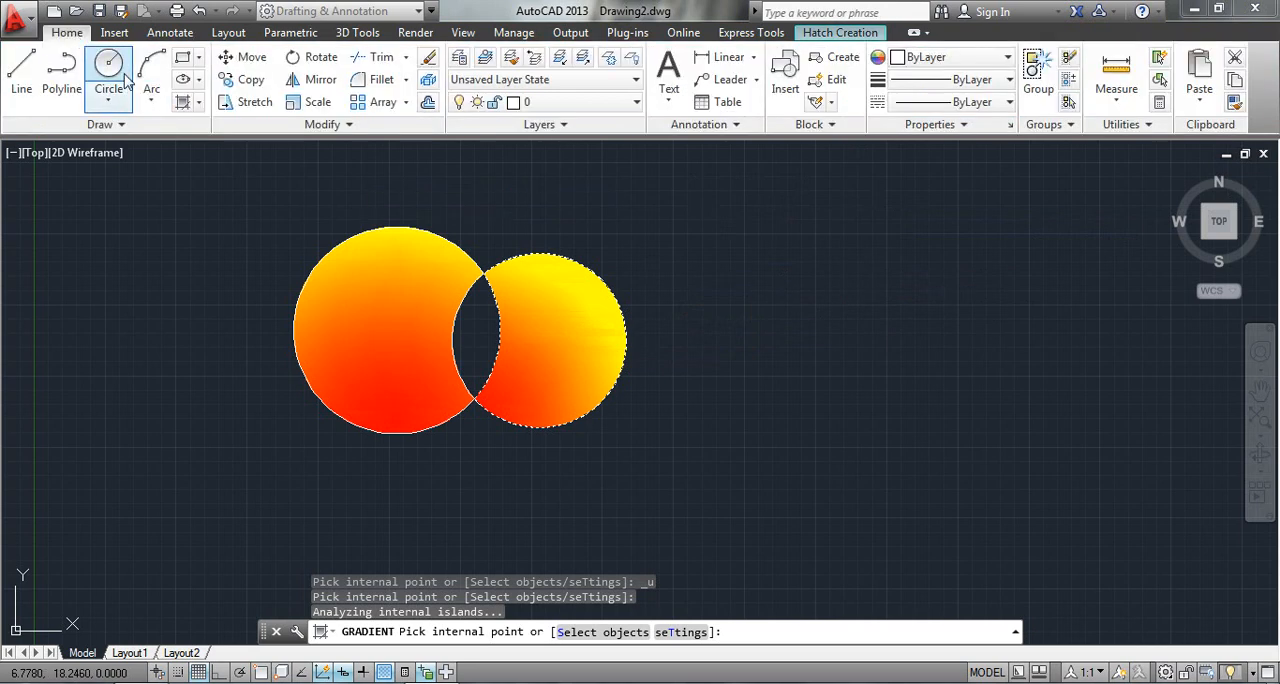
{"action": "left_click", "coordinate": [108, 66]}
{"action": "left_click", "coordinate": [895, 345]}
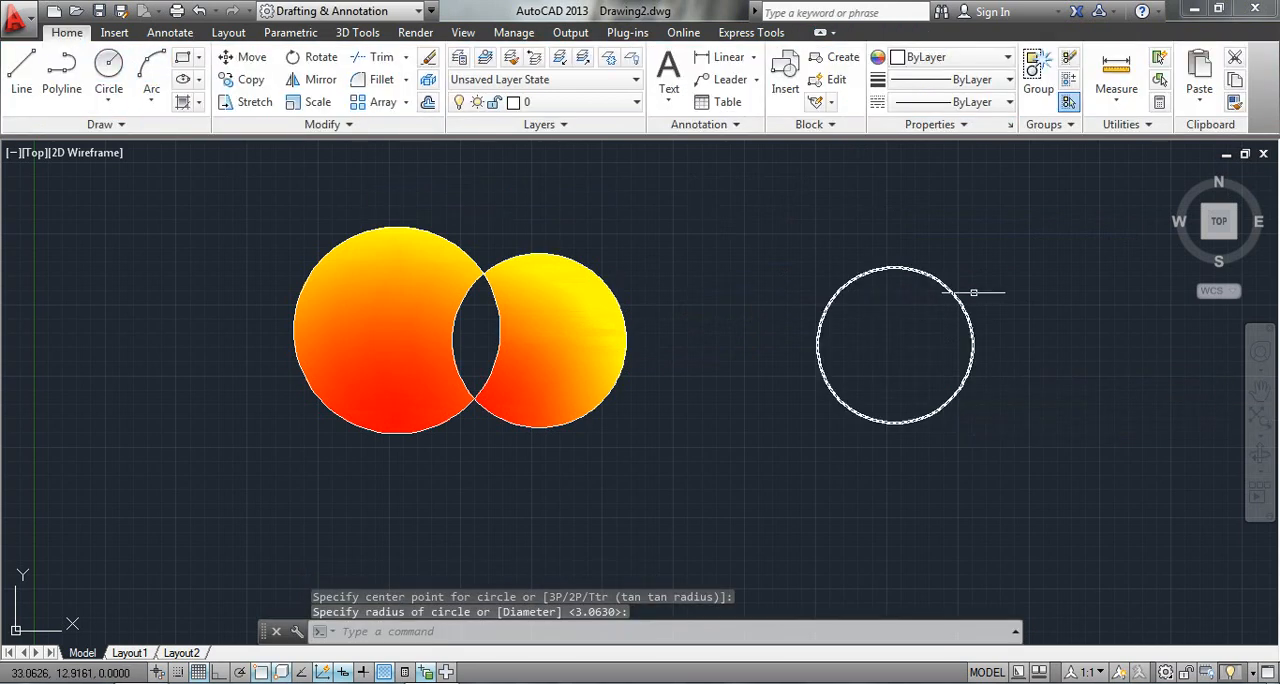
{"action": "key", "text": "Escape"}
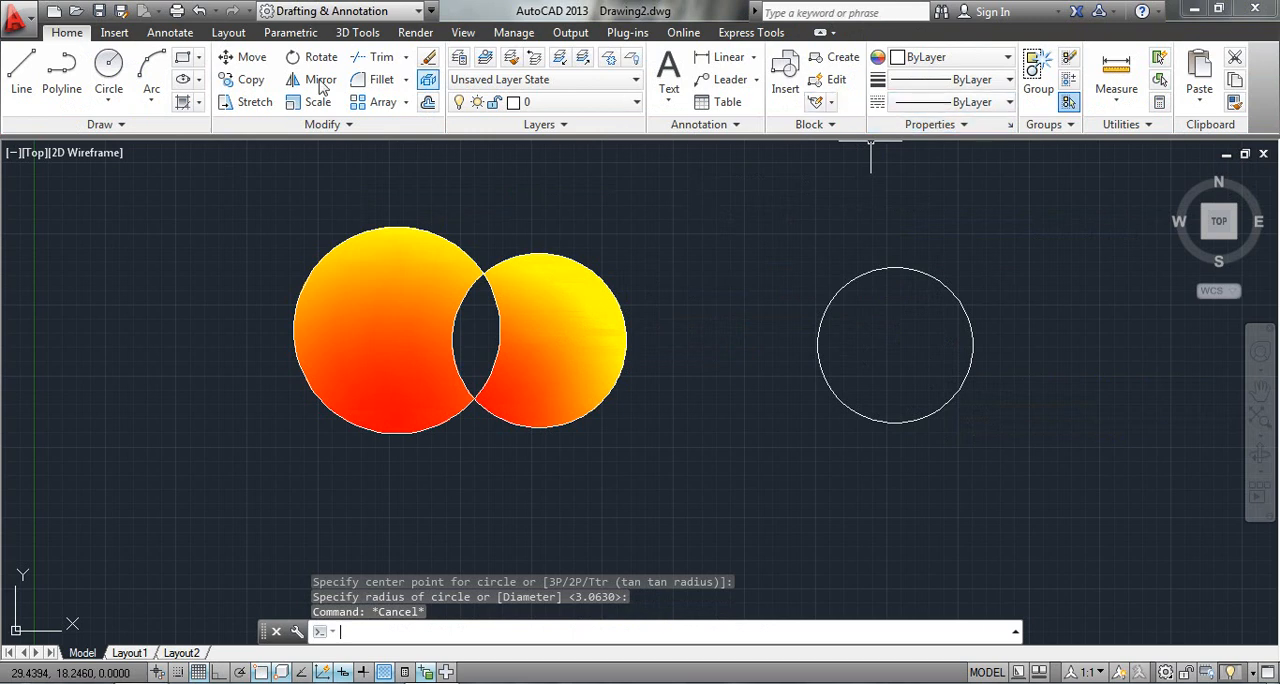
- Fill the separate circle with a red and yellow GR_INVHEM gradient, leaving the Associative option off
{"action": "left_click", "coordinate": [182, 103]}
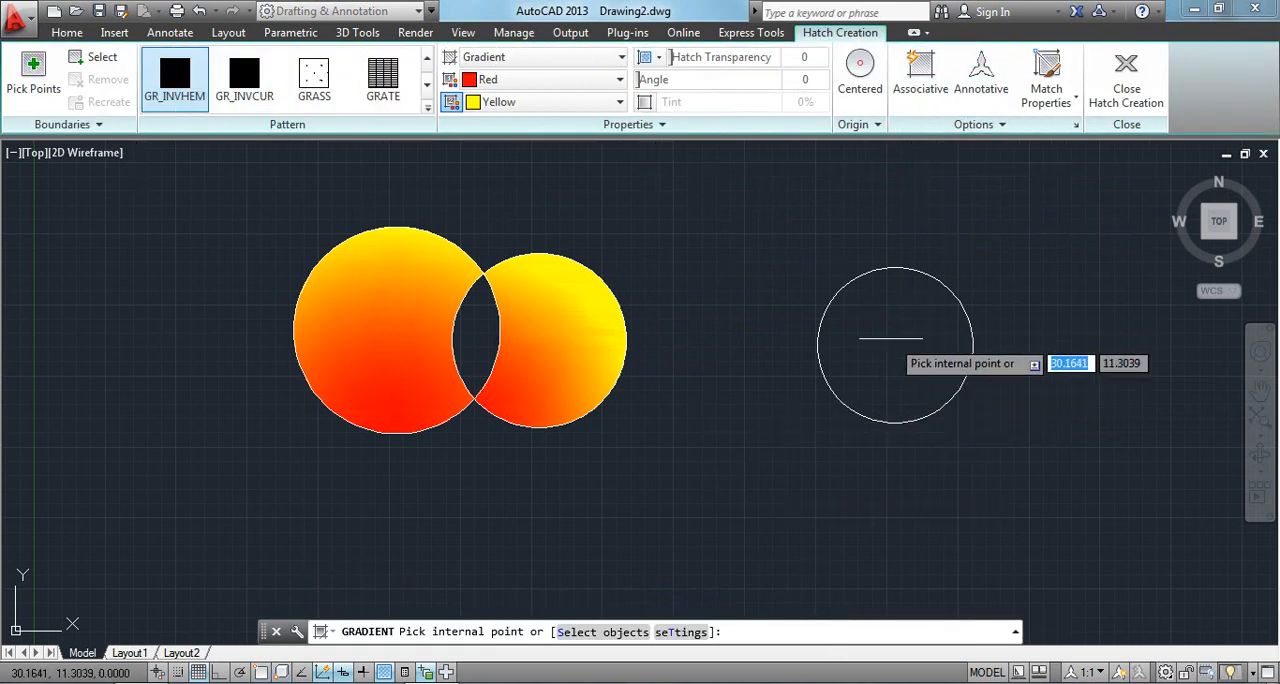
{"action": "left_click", "coordinate": [881, 379]}
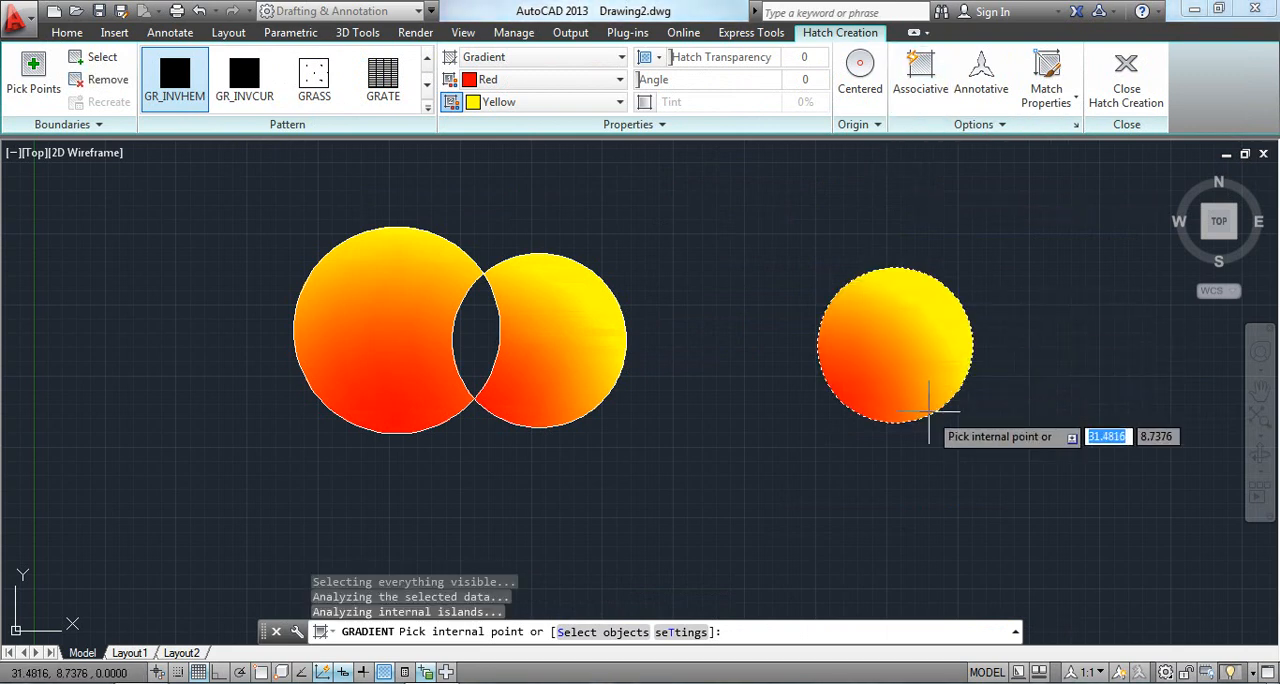
{"action": "key", "text": "Escape"}
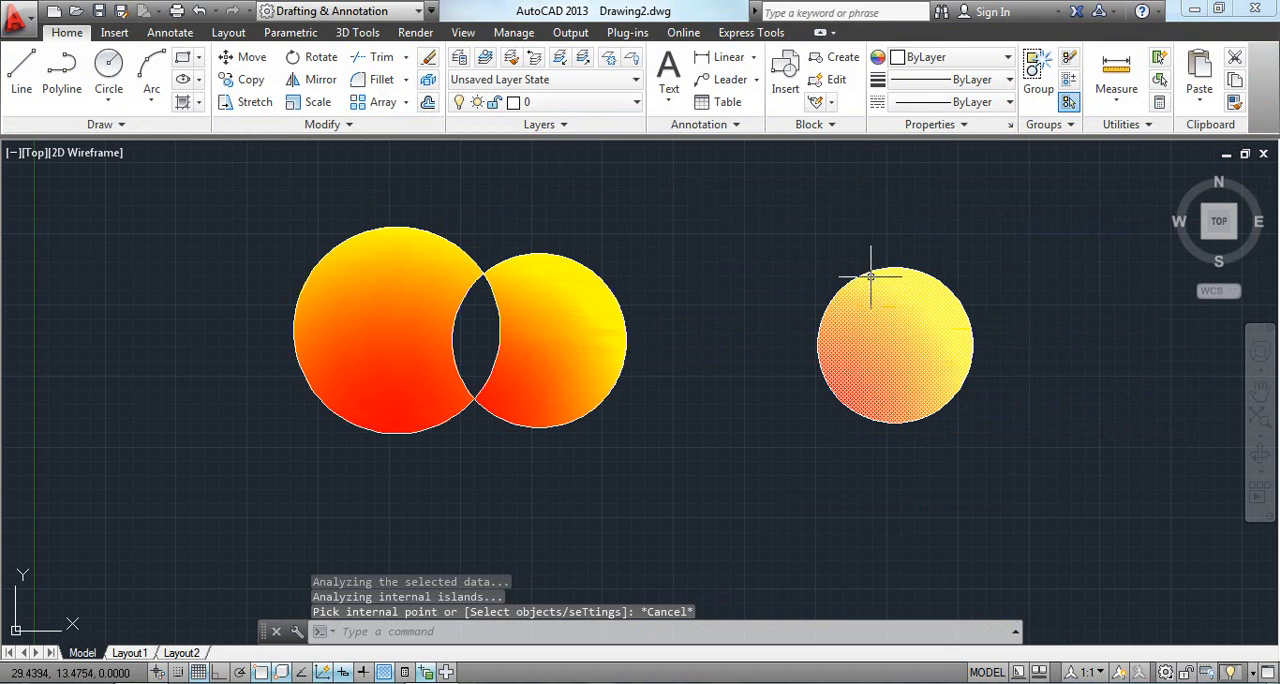
- Stretch the separate circle's outline larger by its upper quadrant grip, and undo both the stretch and the non-associative fill
{"action": "left_click", "coordinate": [868, 277]}
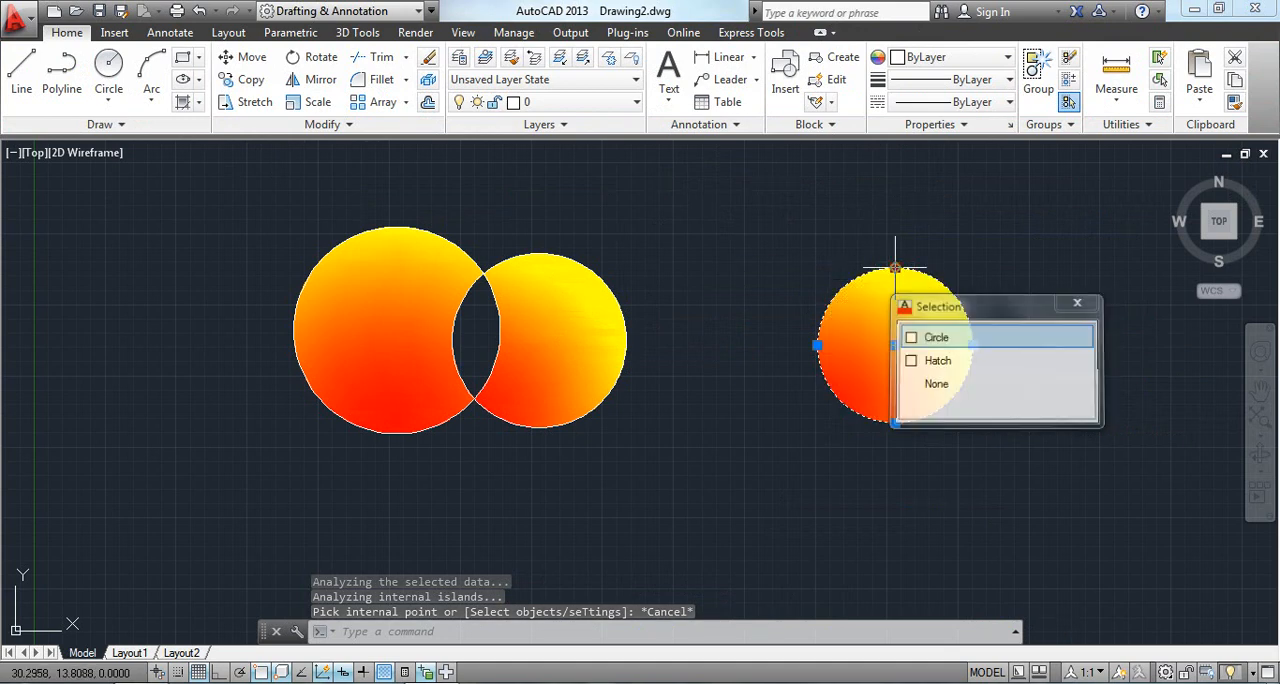
{"action": "left_click", "coordinate": [895, 268]}
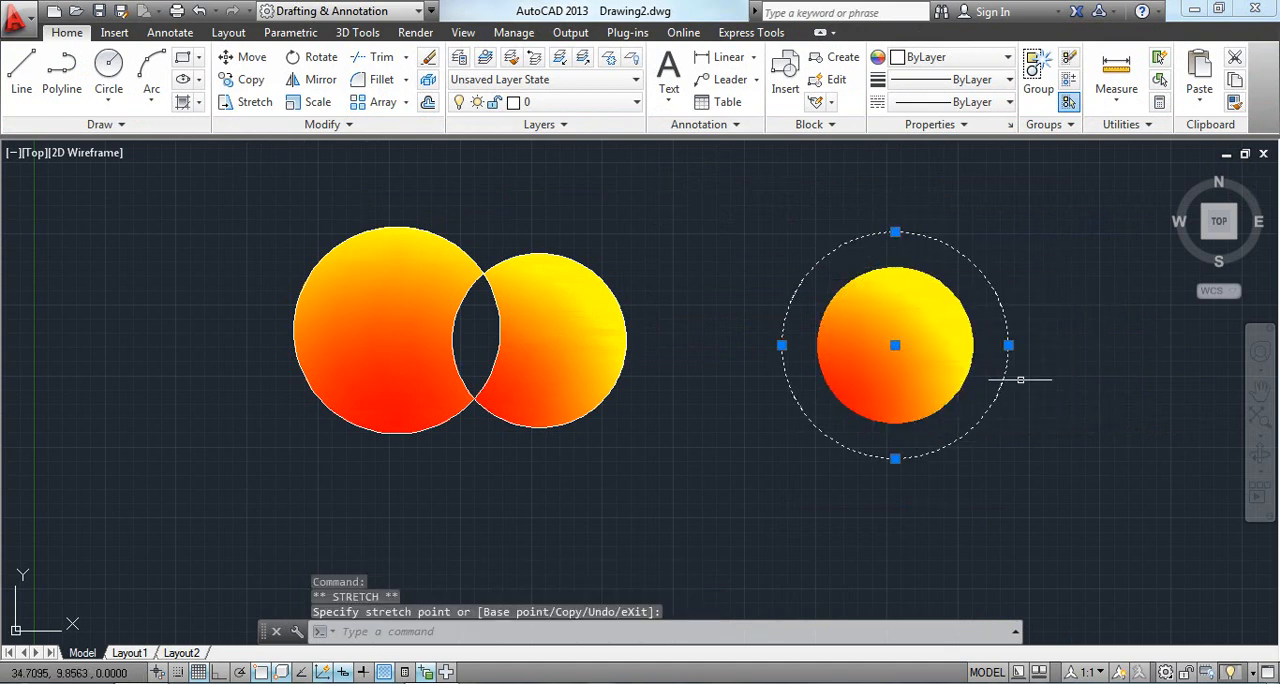
{"action": "key", "text": "Escape"}
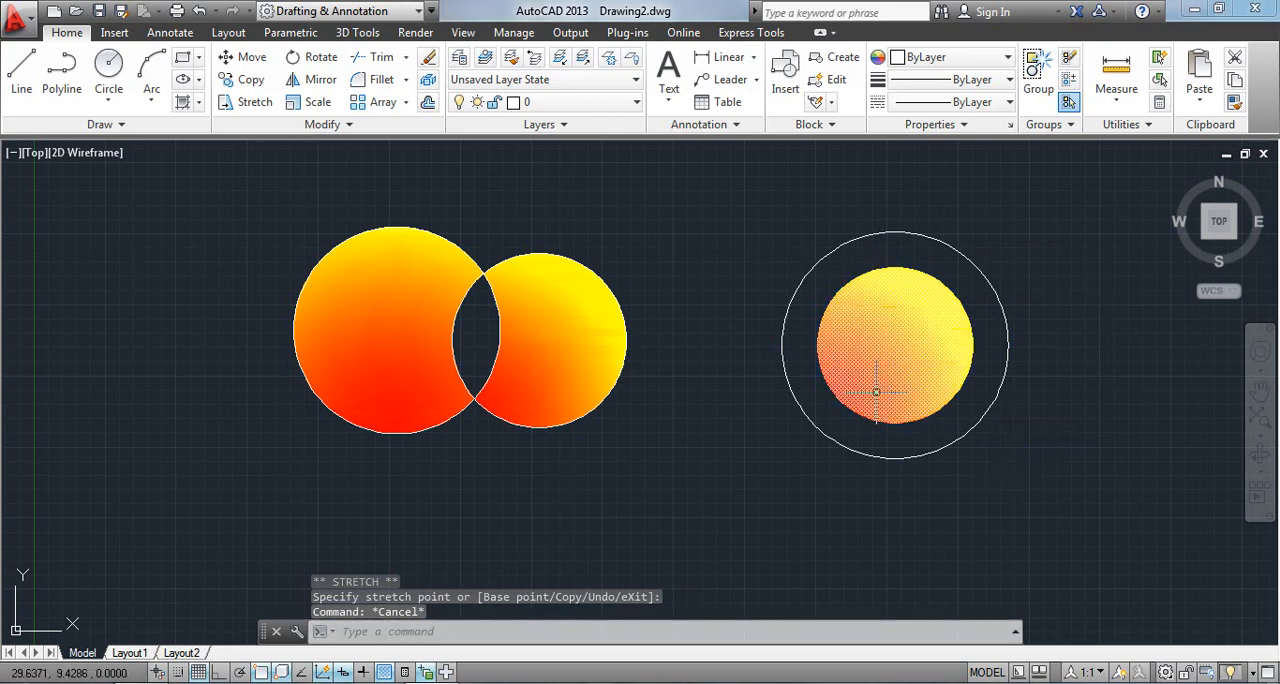
{"action": "key", "text": "ctrl+z"}
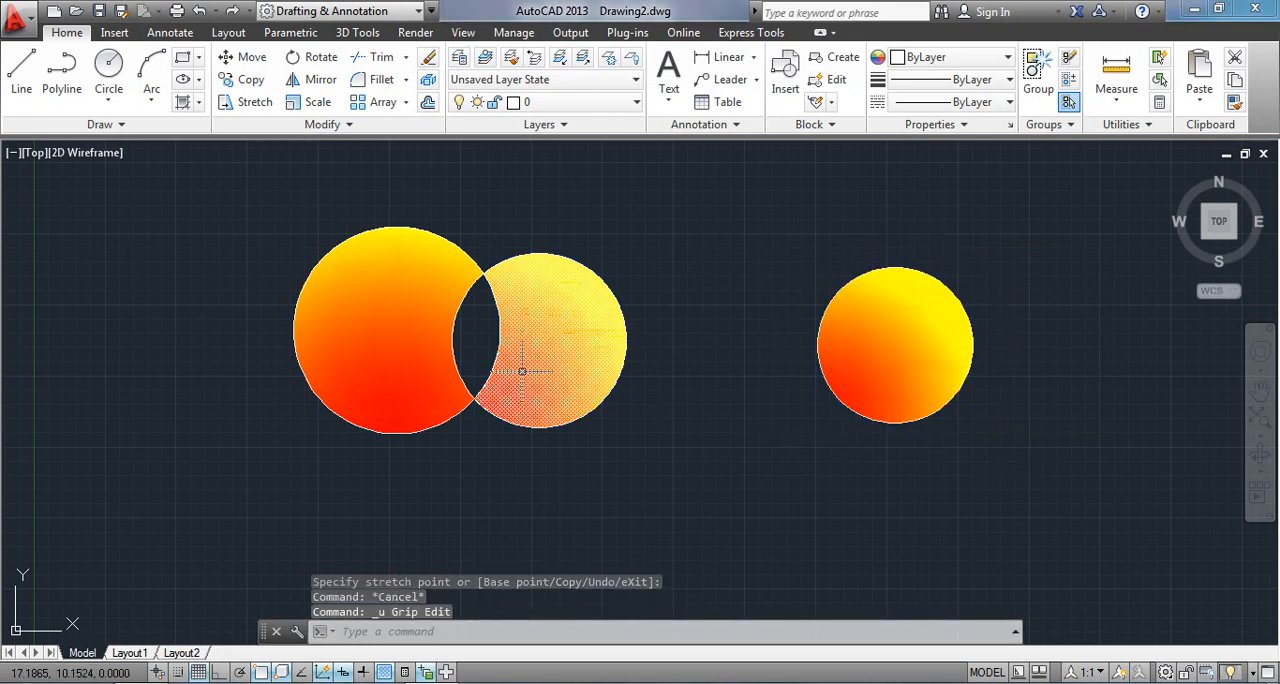
{"action": "key", "text": "ctrl+z"}
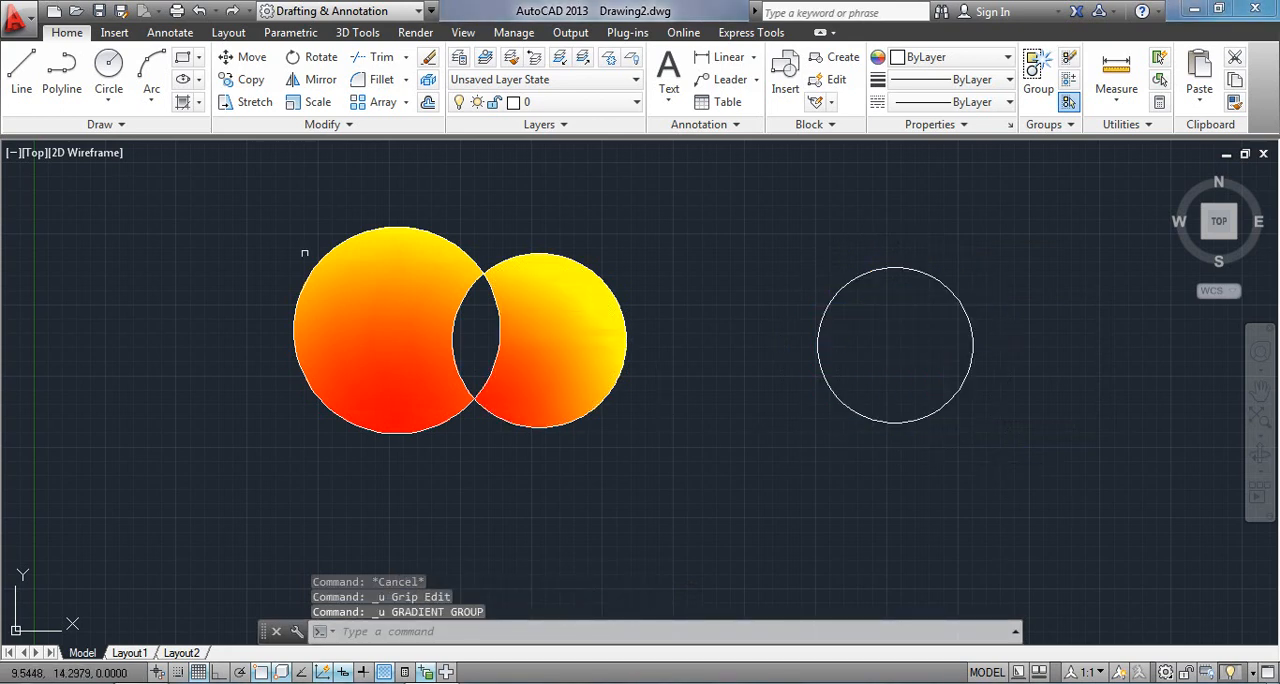
- Fill the separate circle with the red and yellow GR_INVHEM gradient, with the Associative option turned on
{"action": "left_click", "coordinate": [184, 104]}
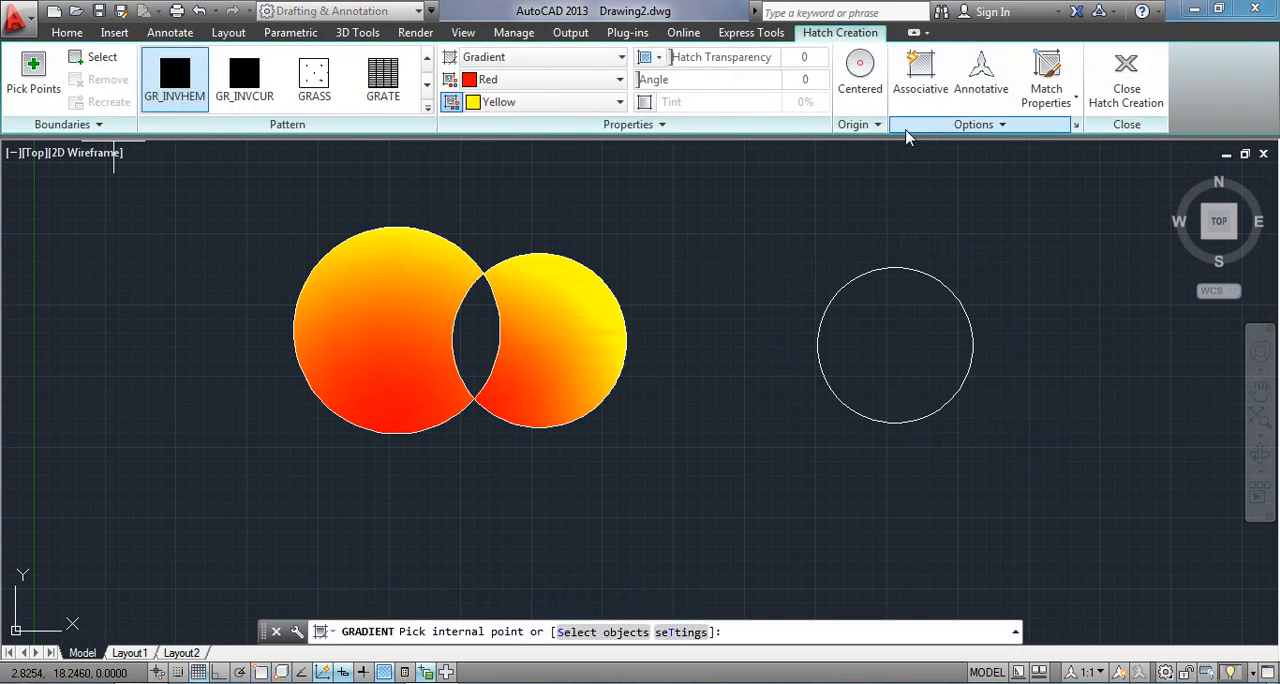
{"action": "left_click", "coordinate": [910, 93]}
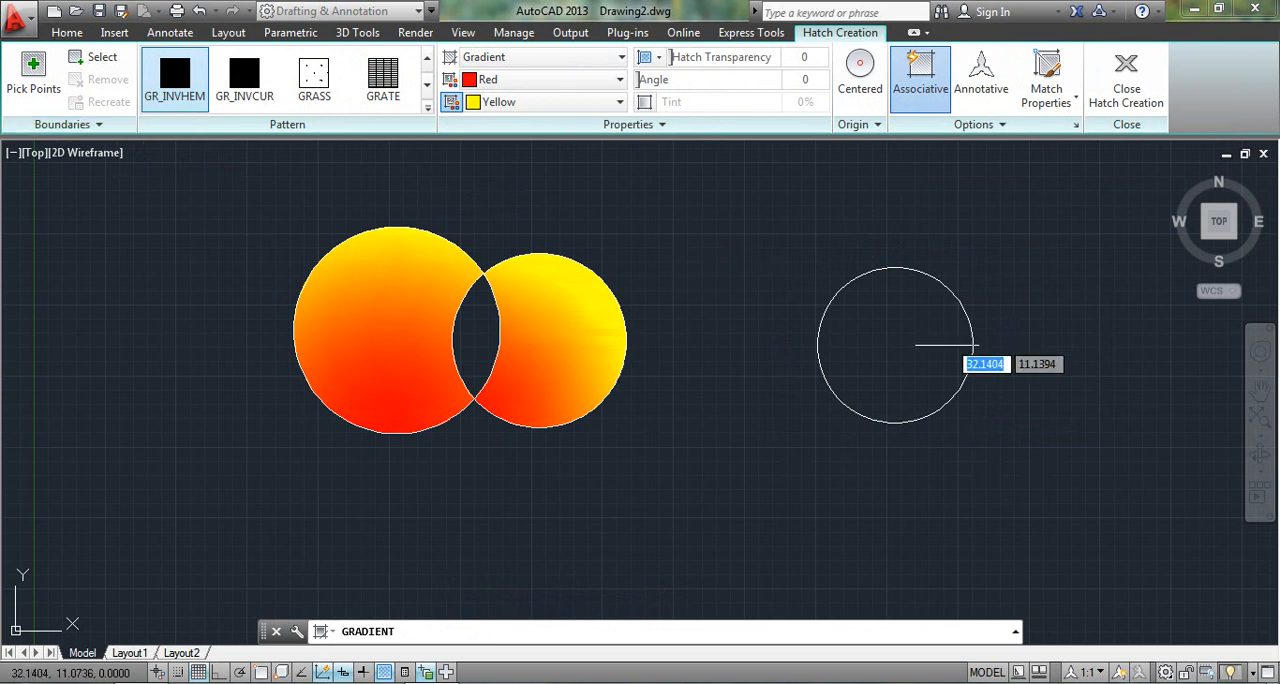
{"action": "left_click", "coordinate": [901, 316]}
{"action": "key", "text": "Escape"}
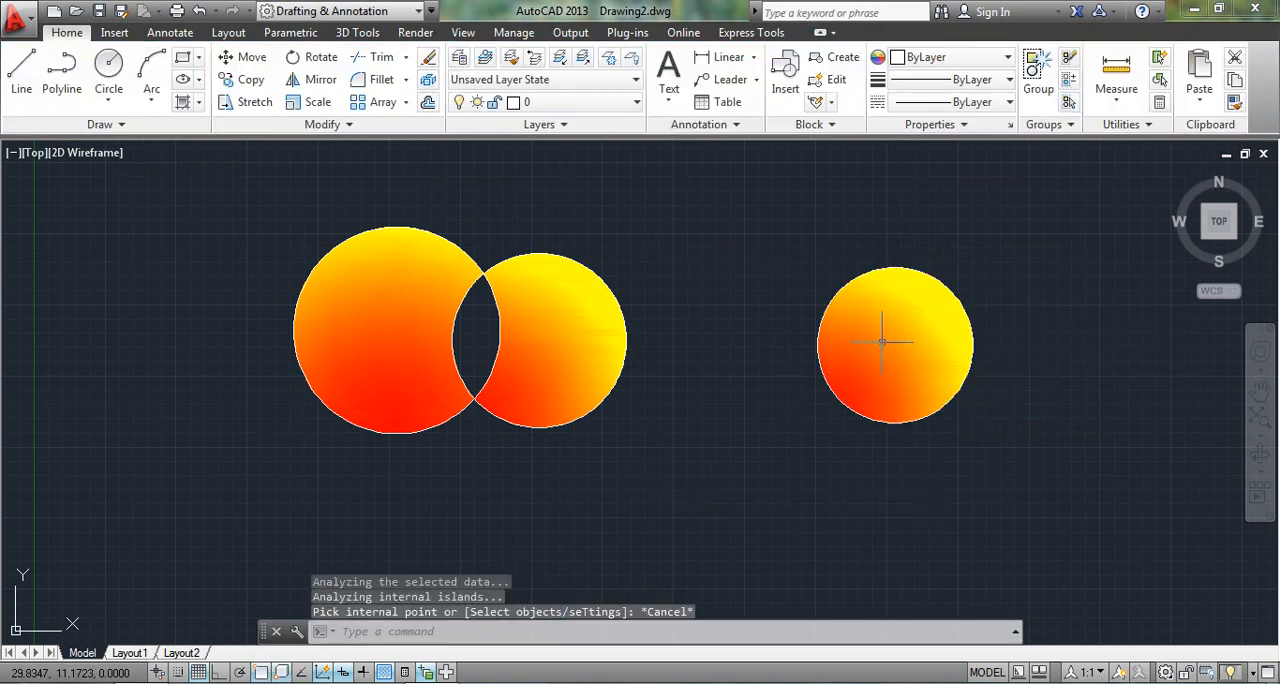
- Stretch the associatively filled circle larger by its upper quadrant grip, and undo the stretch, the fill and the circle itself
{"action": "left_click", "coordinate": [896, 268]}
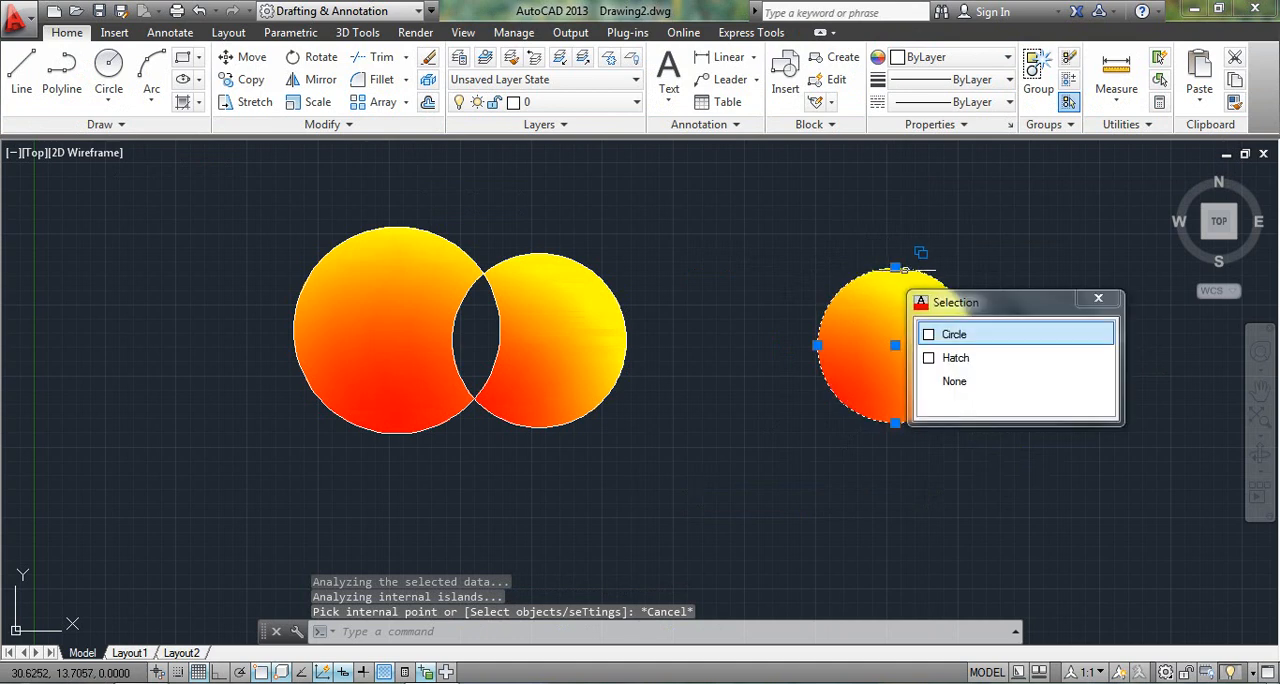
{"action": "left_click", "coordinate": [896, 268]}
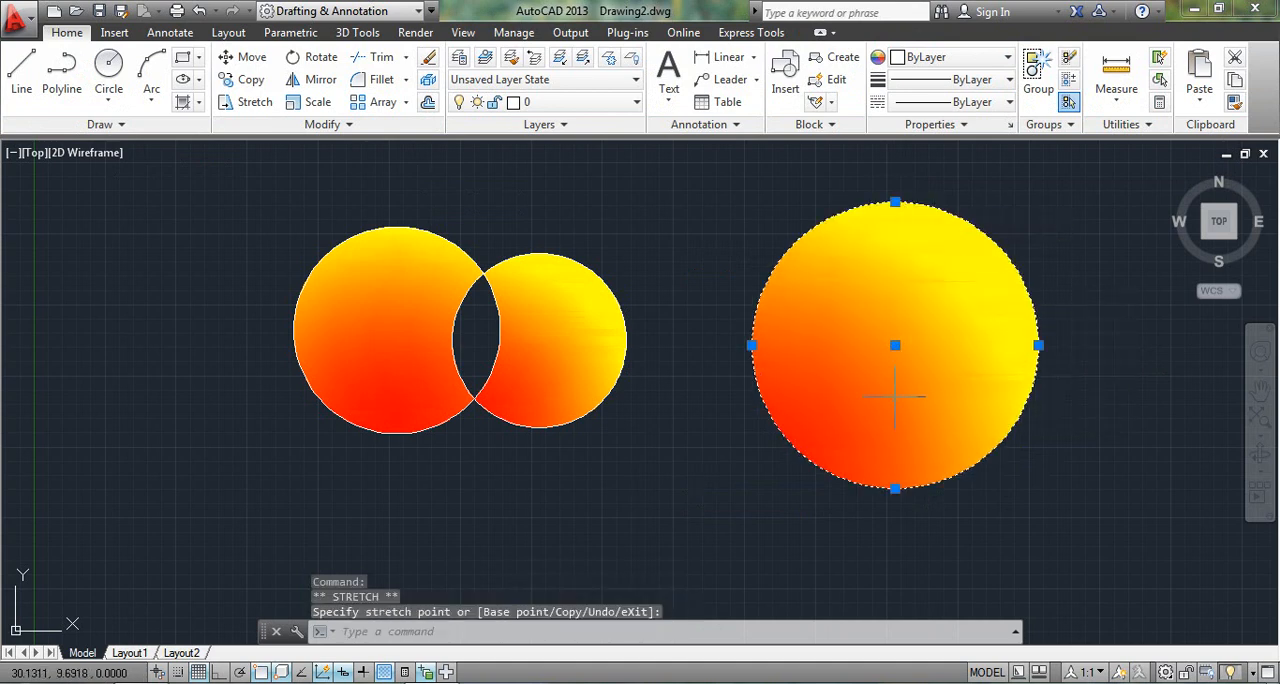
{"action": "key", "text": "ctrl+z"}
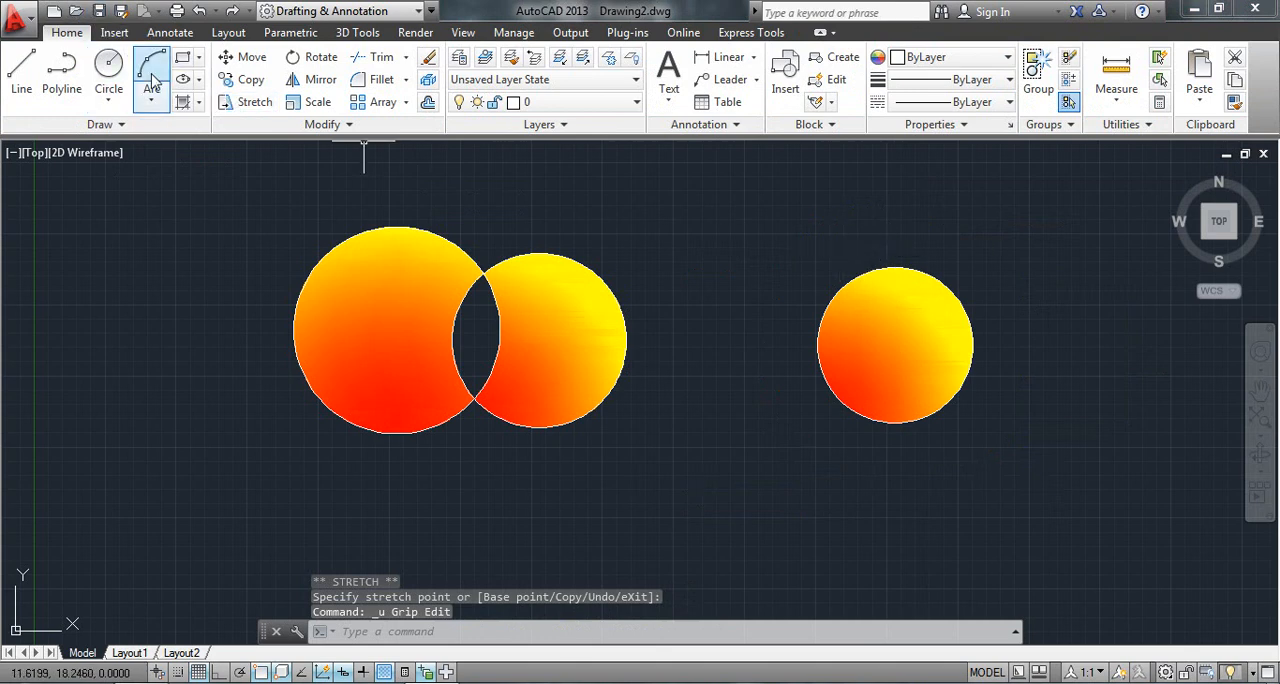
{"action": "key", "text": "ctrl+z"}
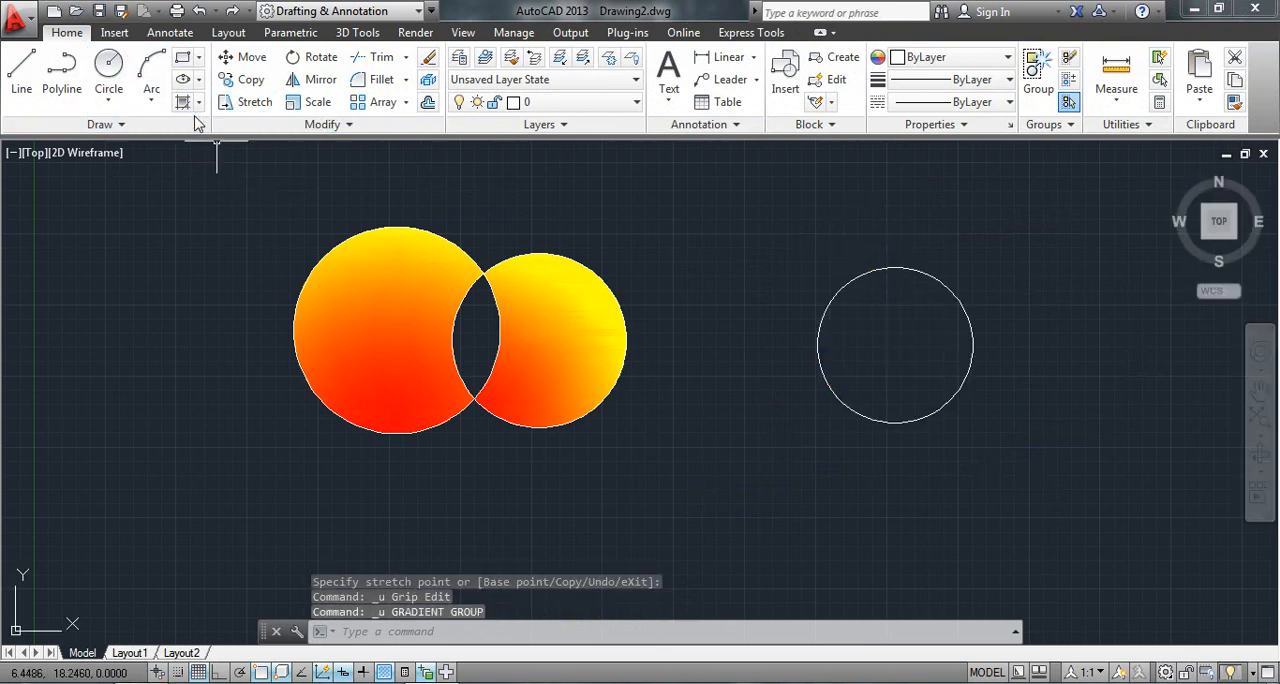
{"action": "key", "text": "ctrl+z"}
- Leave the restarted Gradient command and undo the smaller circle's red and yellow fill
{"action": "left_click", "coordinate": [185, 106]}
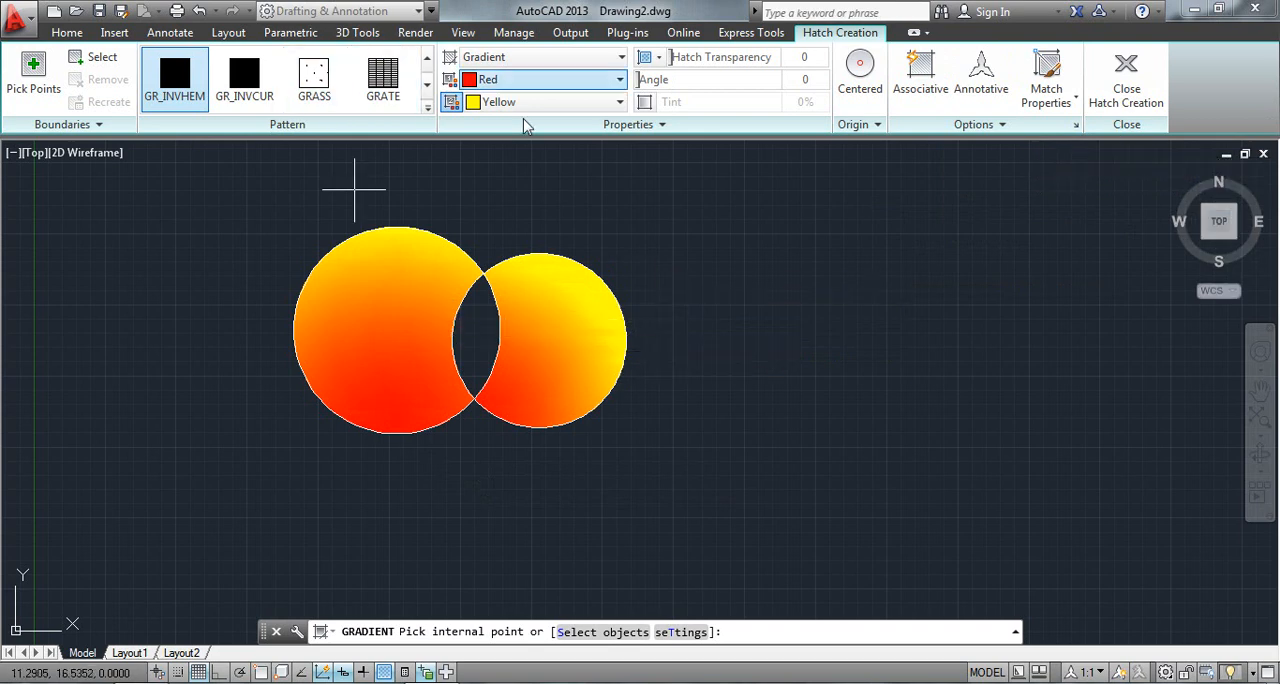
{"action": "key", "text": "ctrl+z"}
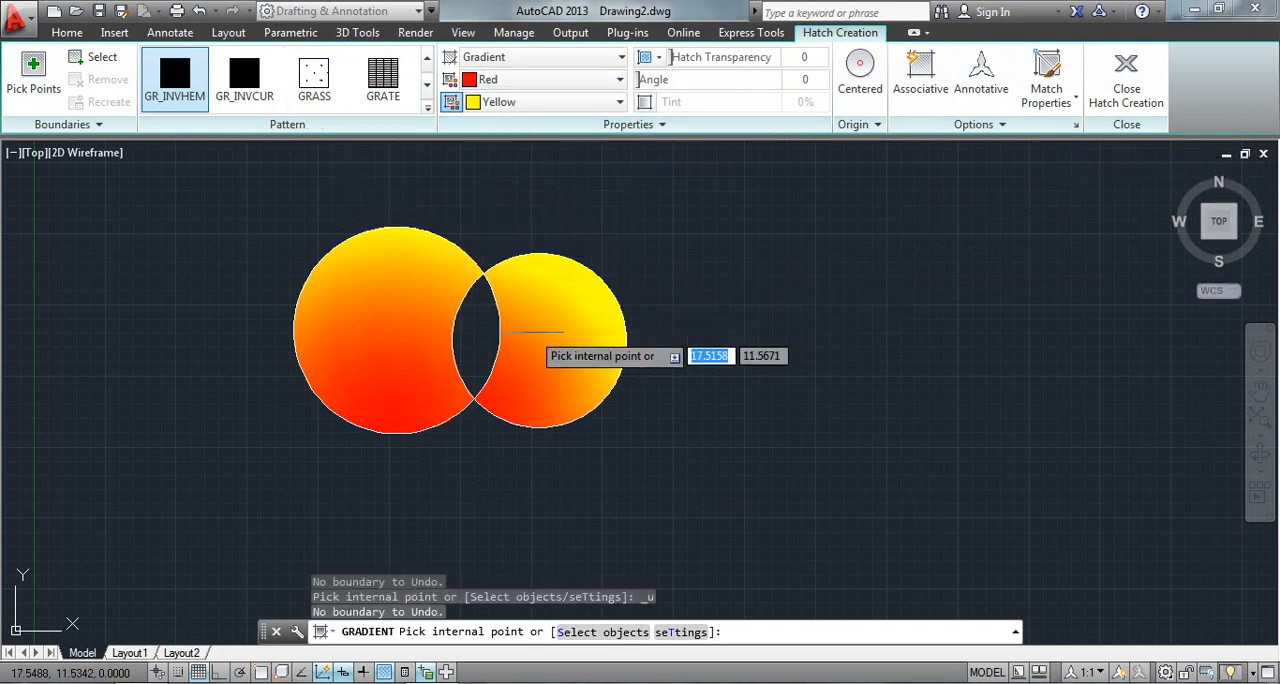
{"action": "key", "text": "Escape"}
{"action": "key", "text": "ctrl+z"}
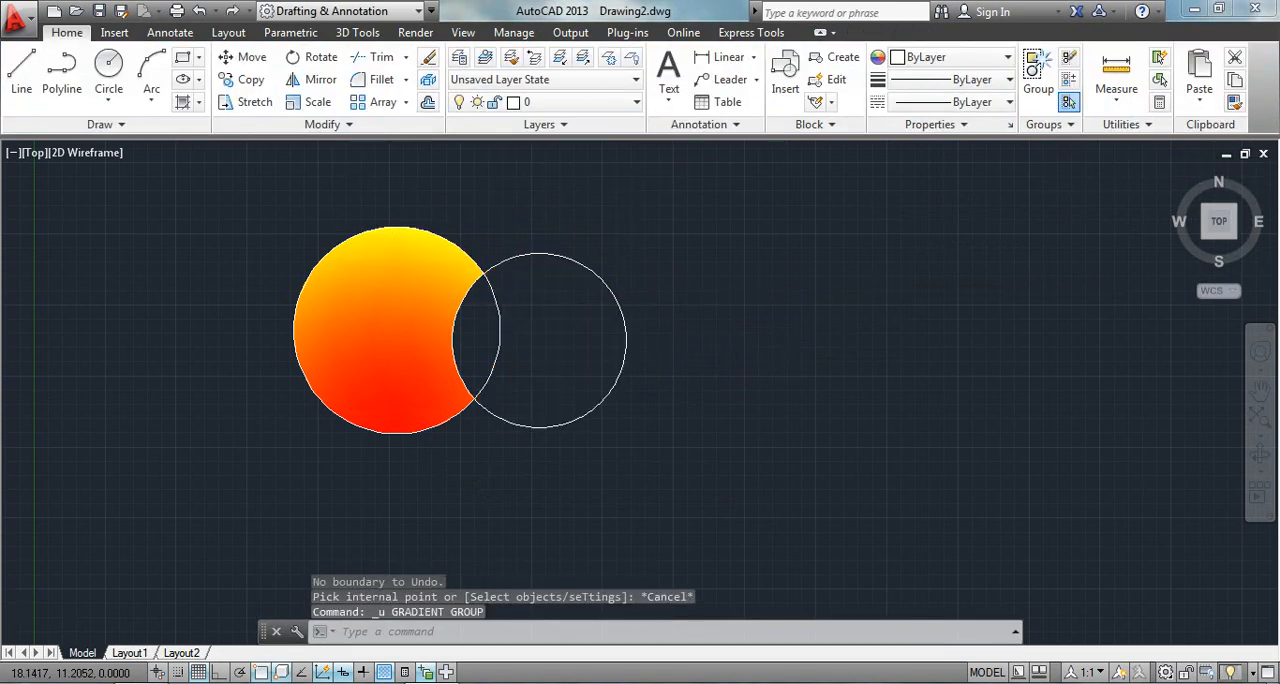
{"action": "key", "text": "ctrl+z"}
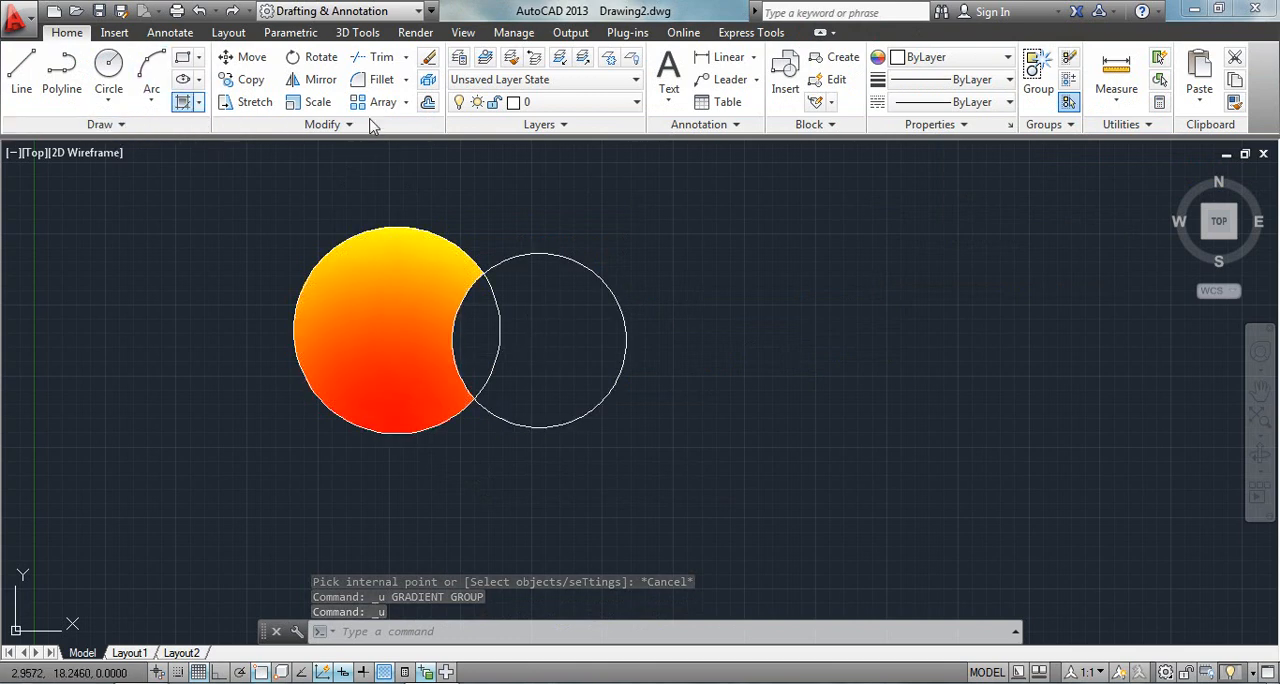
- Fill the smaller circle's area outside the overlap with a centered blue and yellow GR_INVCUR gradient
{"action": "left_click", "coordinate": [540, 79]}
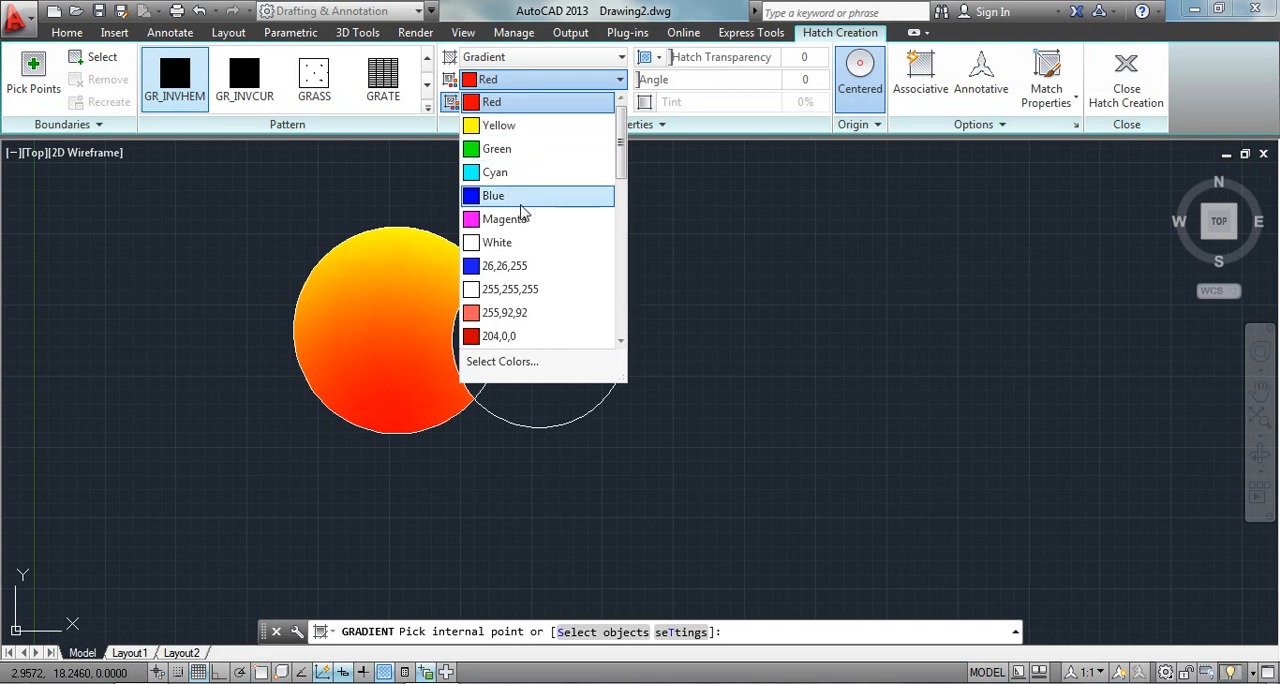
{"action": "left_click", "coordinate": [521, 197]}
{"action": "left_click", "coordinate": [244, 80]}
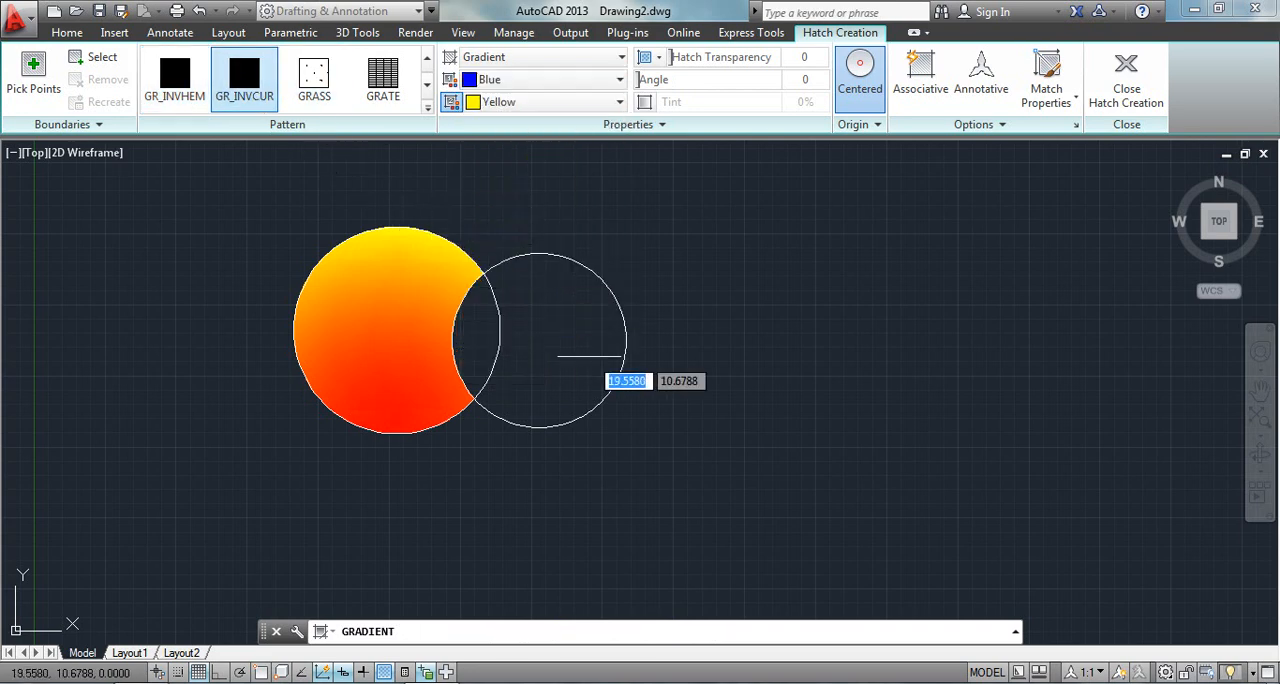
{"action": "left_click", "coordinate": [591, 356]}
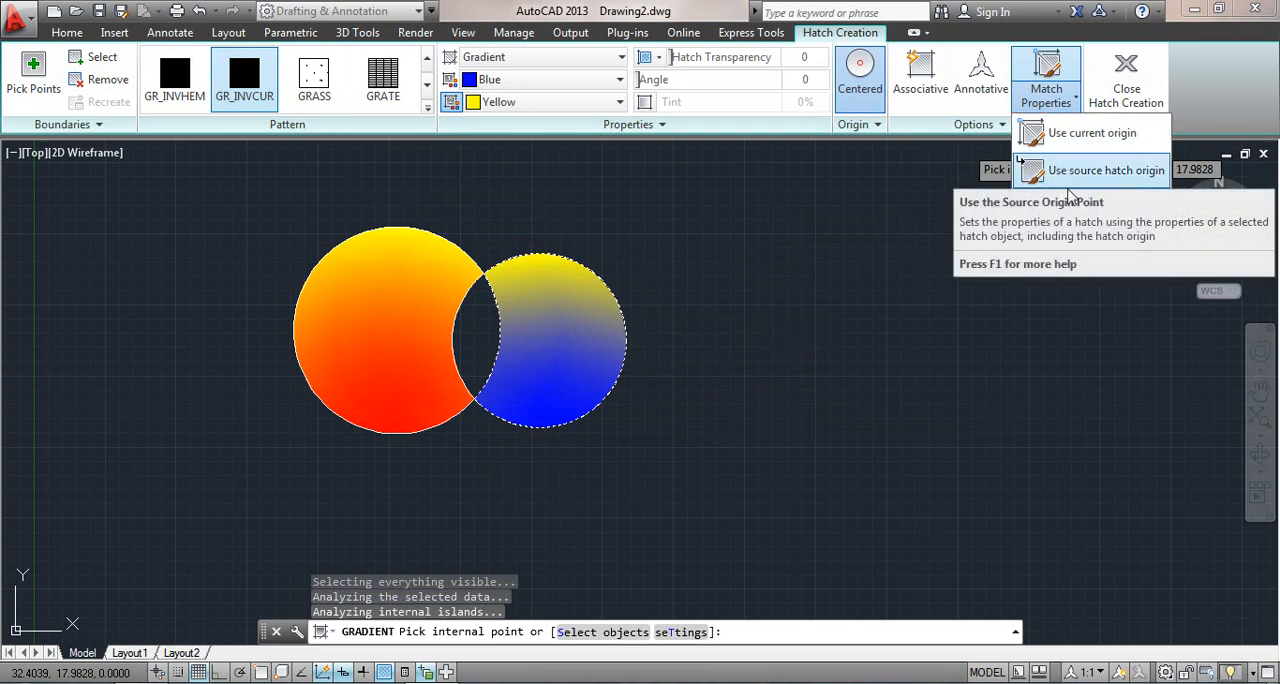
- Match the smaller circle's gradient properties using the current origin, apply them to the larger circle's area, and finish the fill
{"action": "left_click", "coordinate": [1082, 133]}
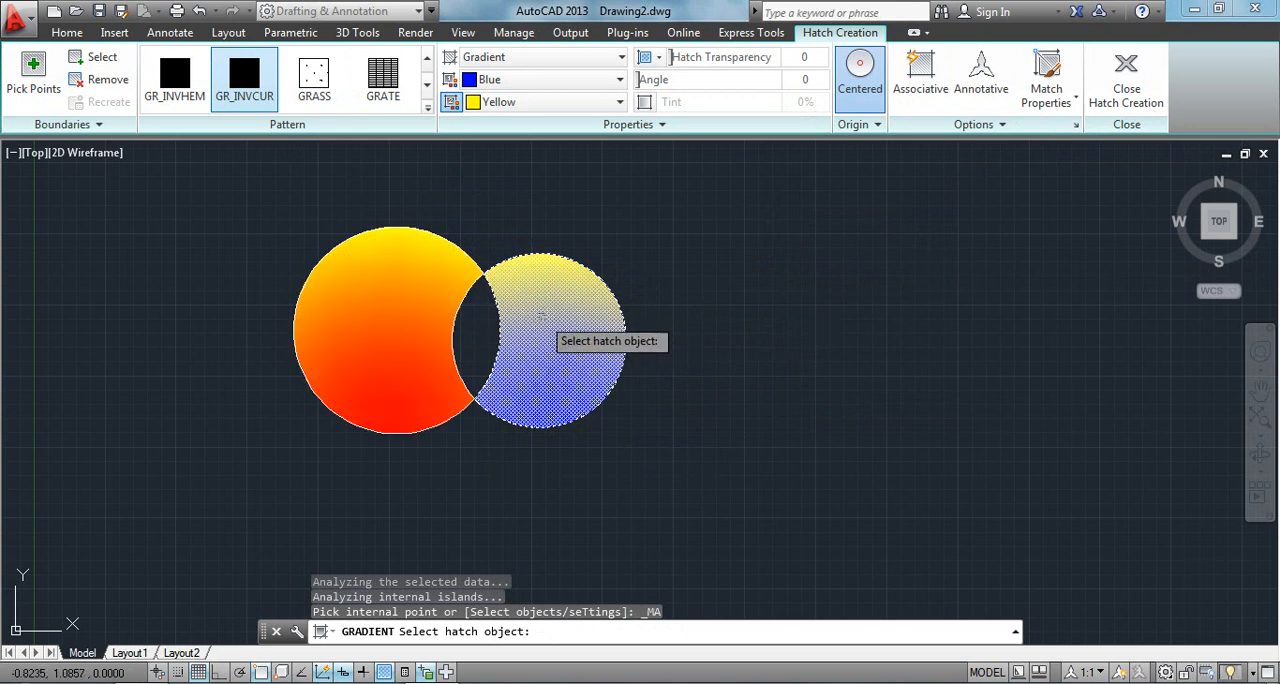
{"action": "left_click", "coordinate": [552, 332]}
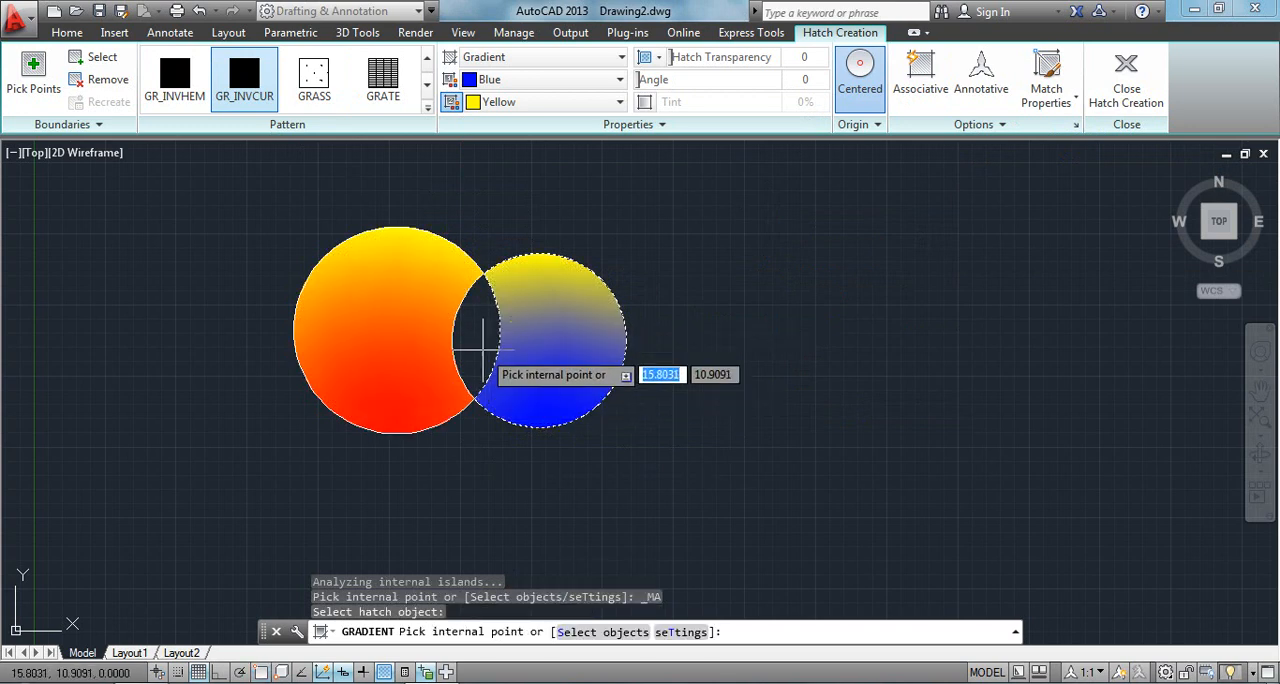
{"action": "left_click", "coordinate": [350, 292]}
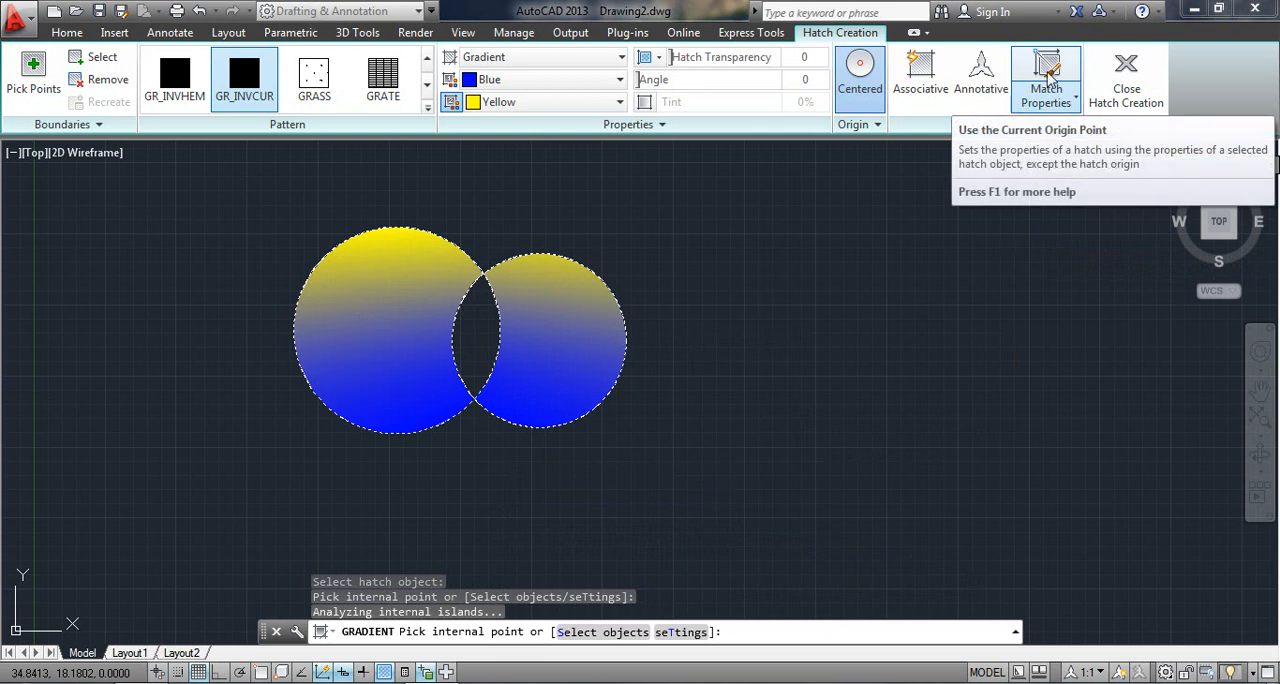
{"action": "left_click", "coordinate": [1120, 117]}
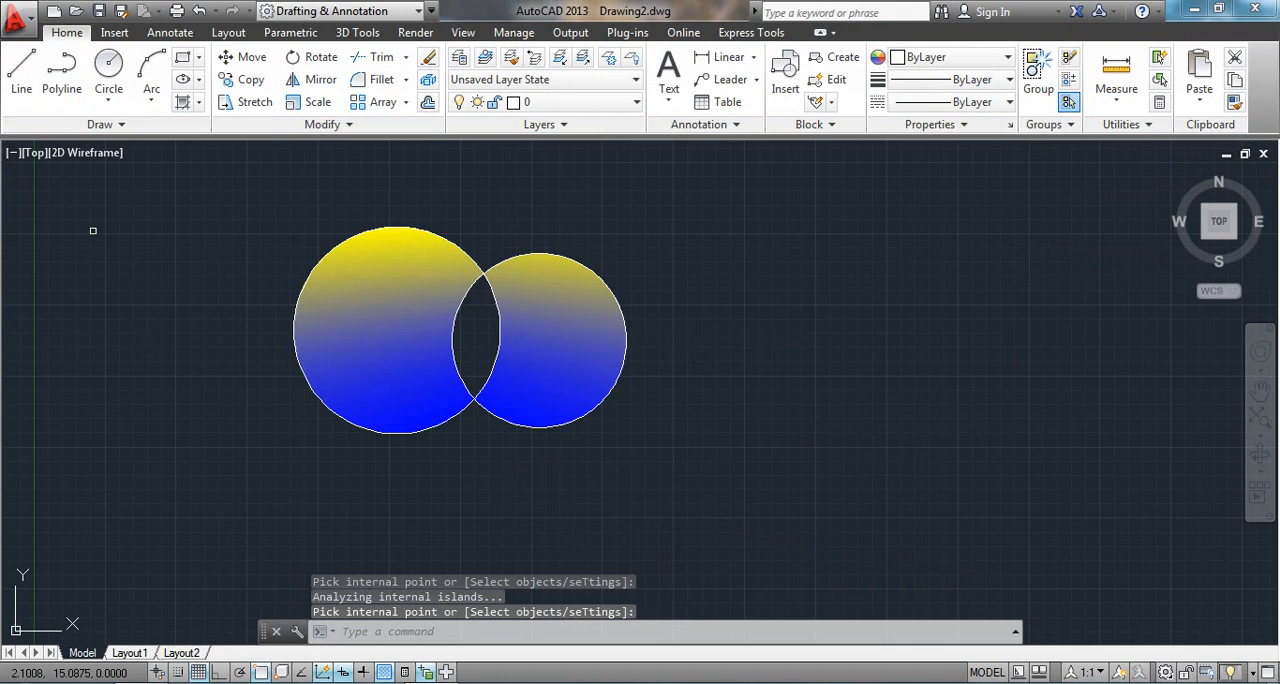
- Examine the Gradient command's additional layer, origin, gap tolerance, island detection and draw order options
{"action": "left_click", "coordinate": [183, 104]}
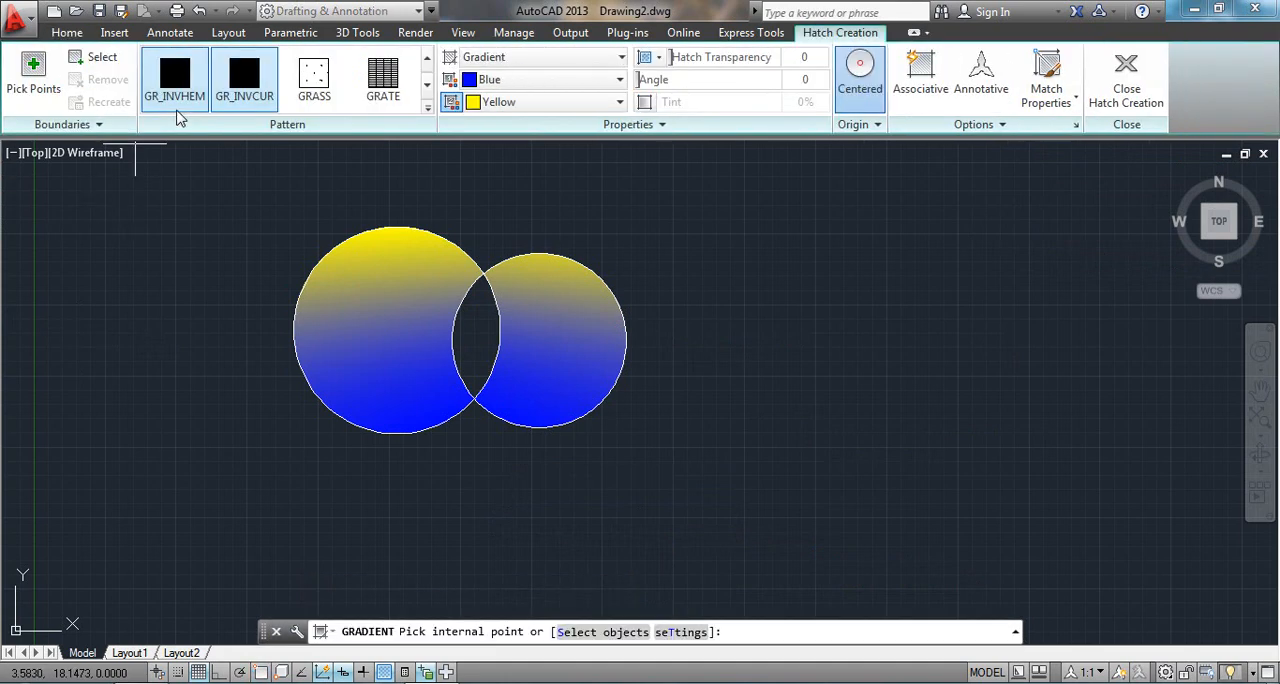
{"action": "left_click", "coordinate": [656, 126]}
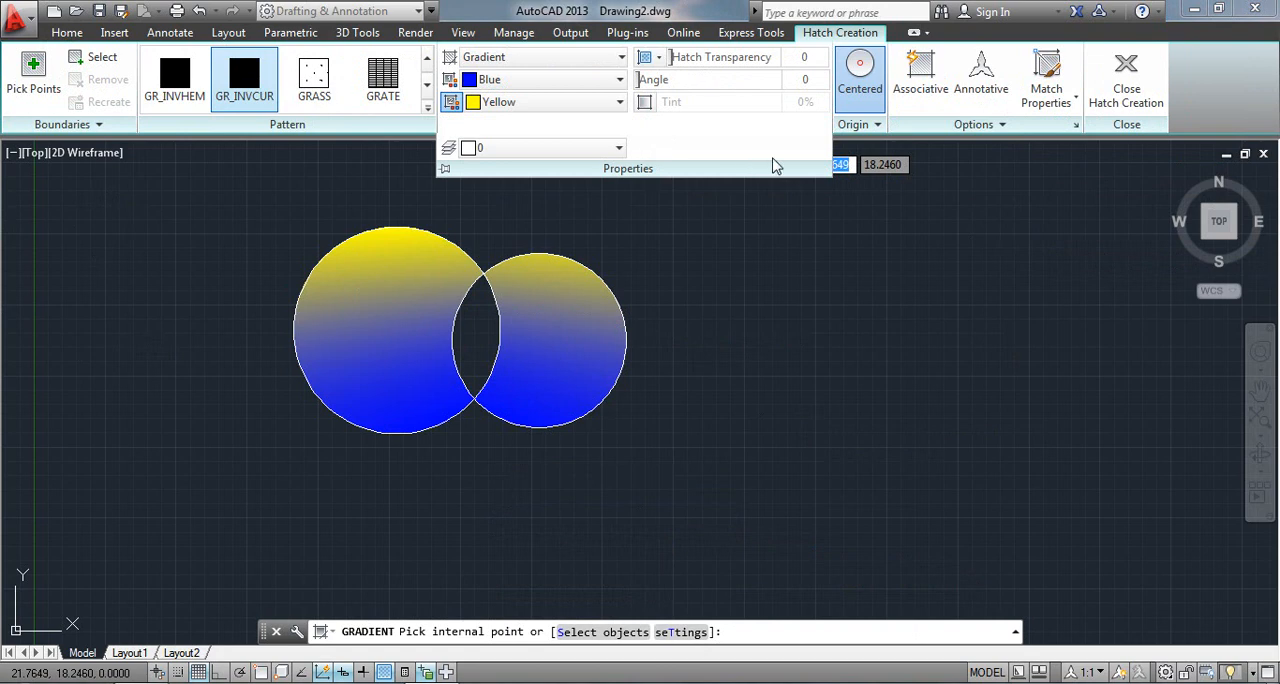
{"action": "left_click", "coordinate": [925, 182]}
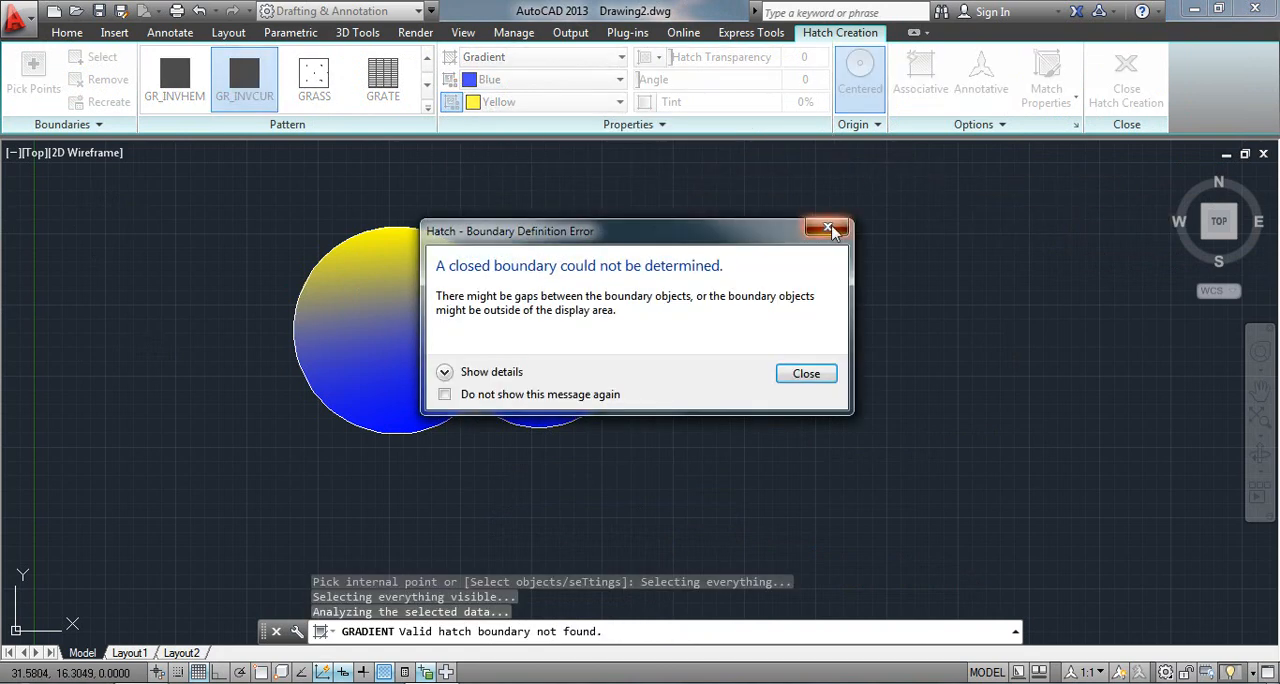
{"action": "left_click", "coordinate": [828, 230]}
{"action": "left_click", "coordinate": [877, 124]}
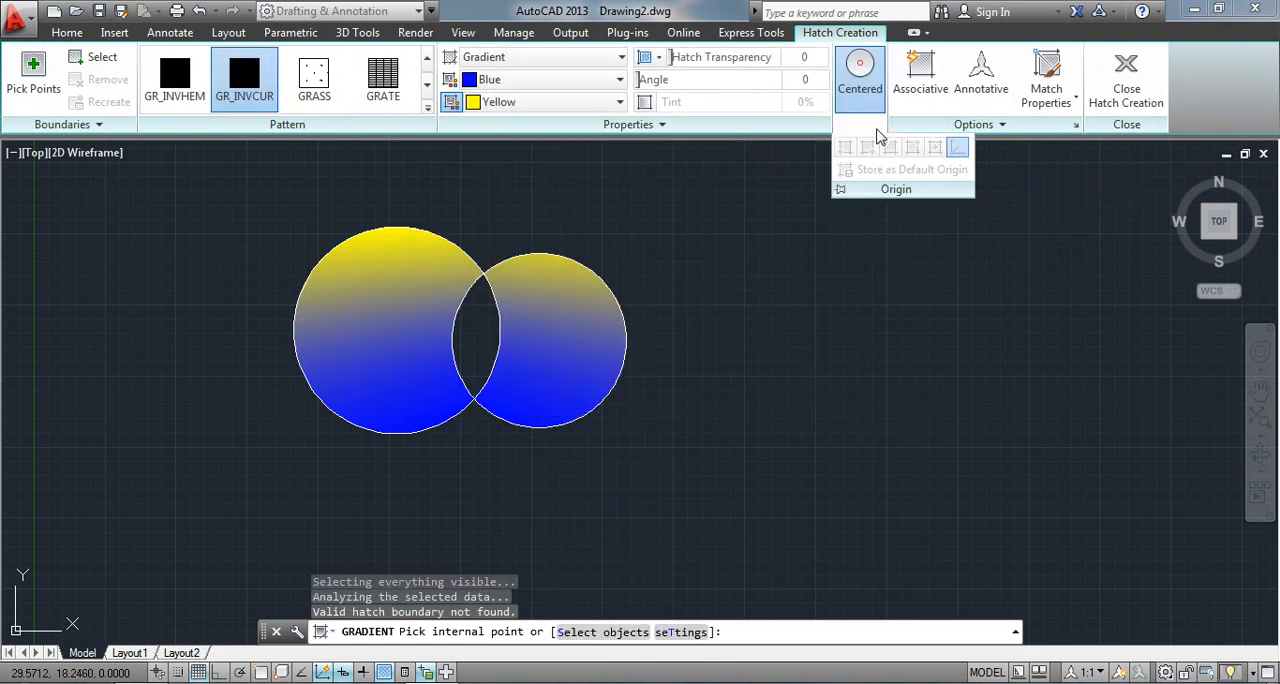
{"action": "left_click", "coordinate": [960, 128]}
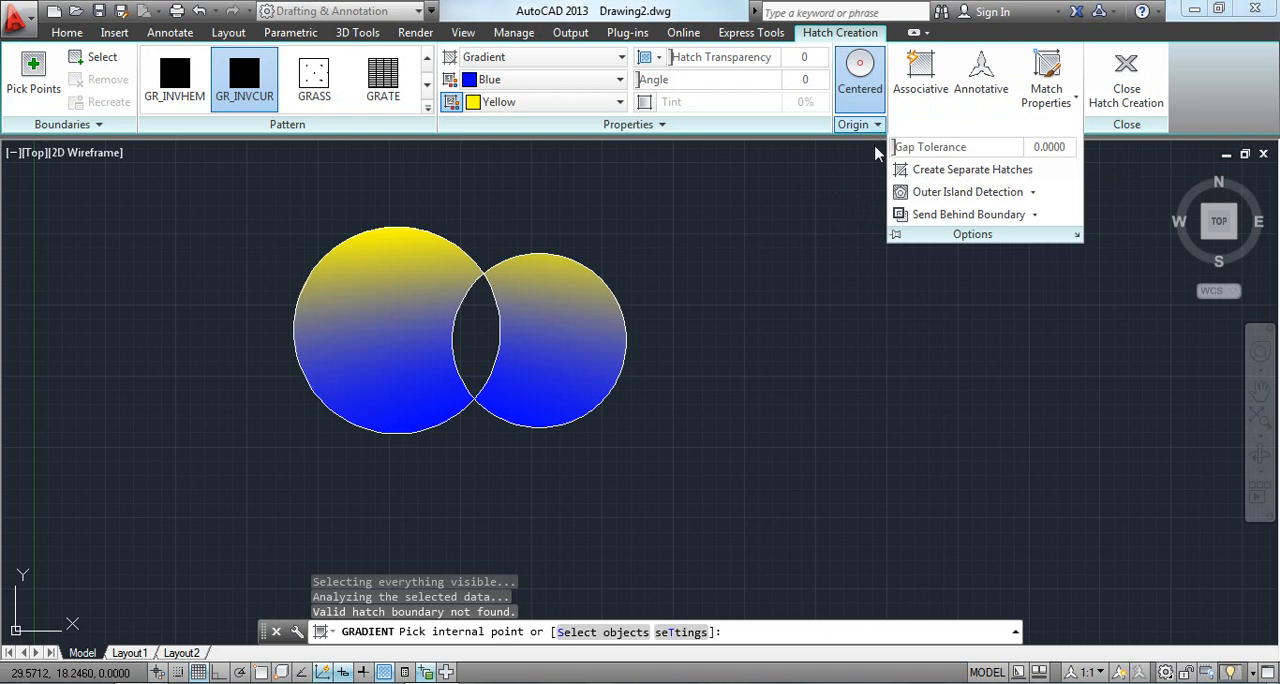
{"action": "left_click", "coordinate": [1008, 127]}
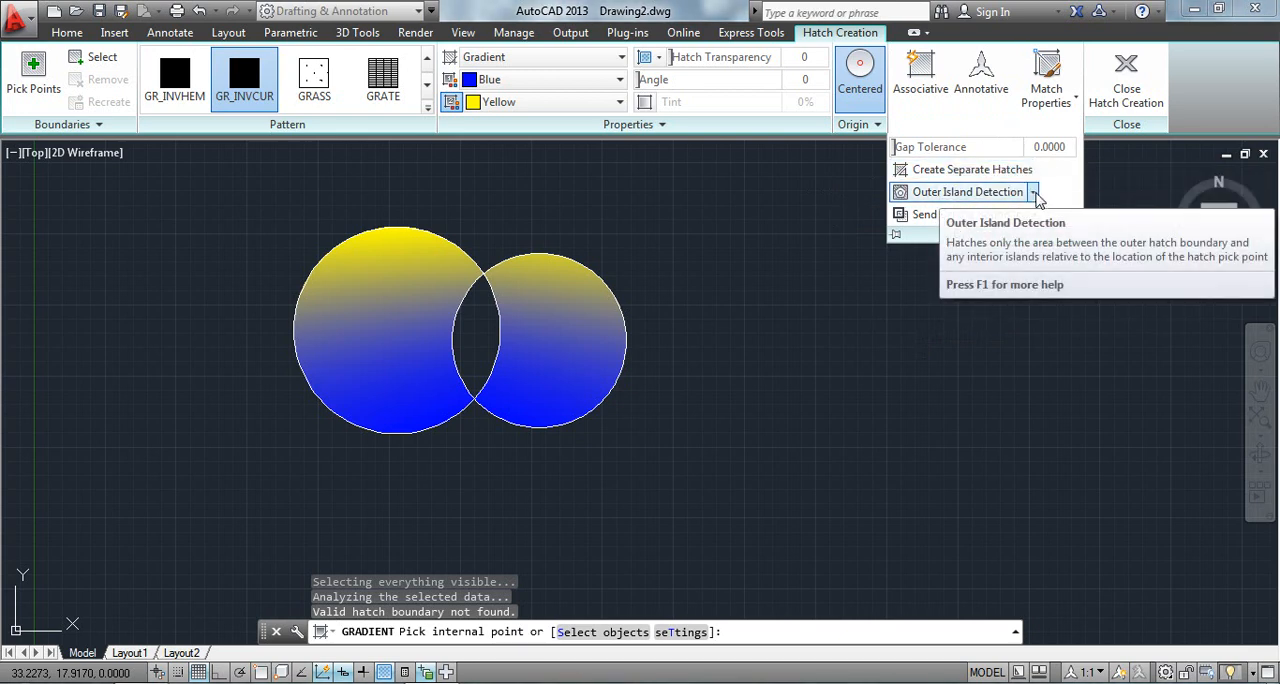
{"action": "left_click", "coordinate": [1034, 194]}
{"action": "left_click", "coordinate": [1034, 194]}
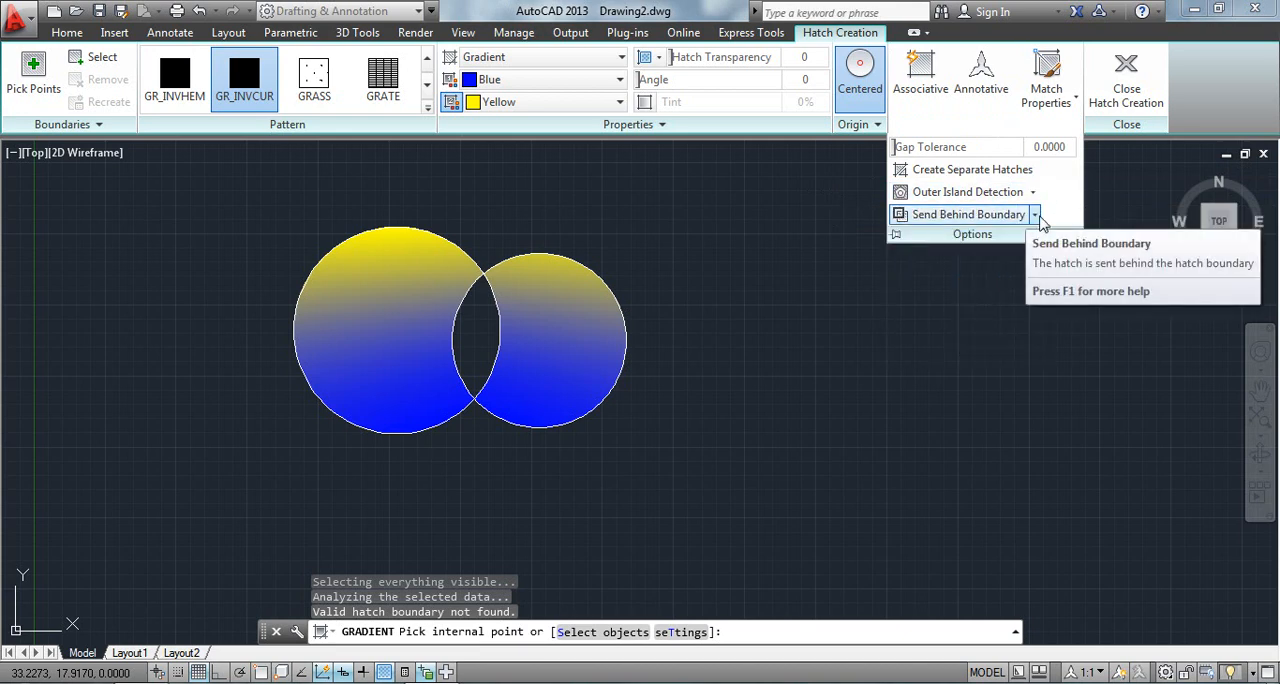
{"action": "left_click", "coordinate": [1035, 215]}
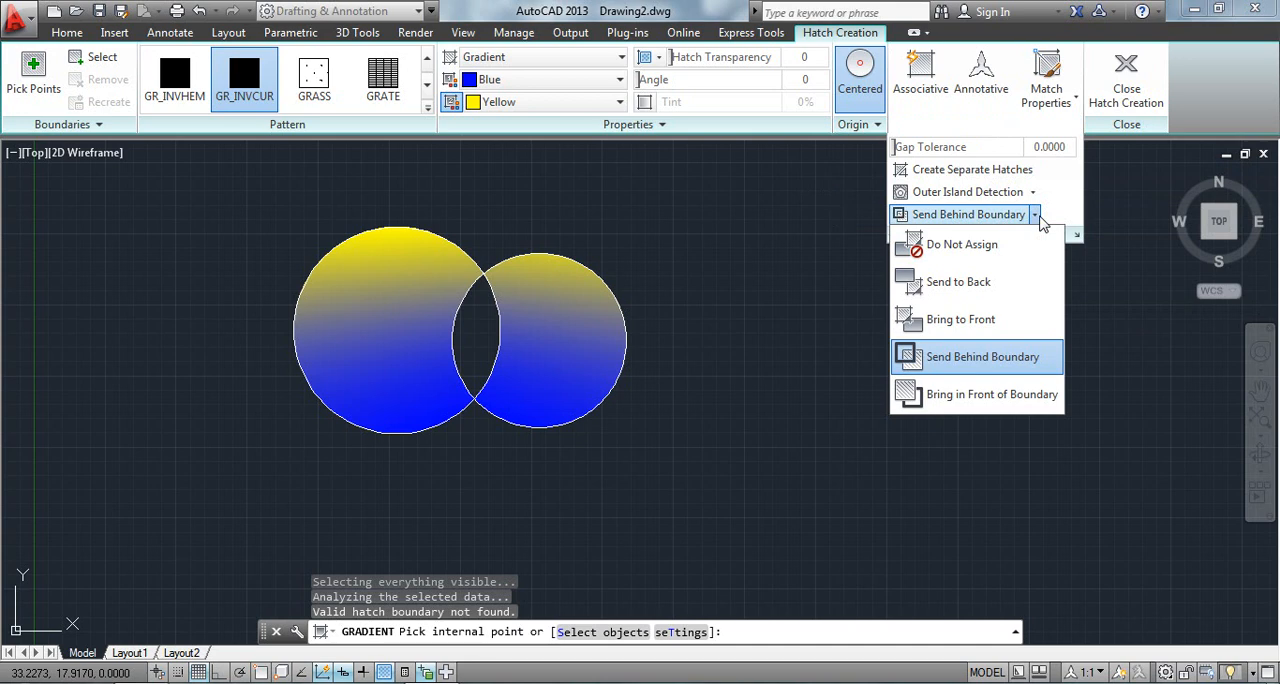
{"action": "left_click", "coordinate": [1040, 222]}
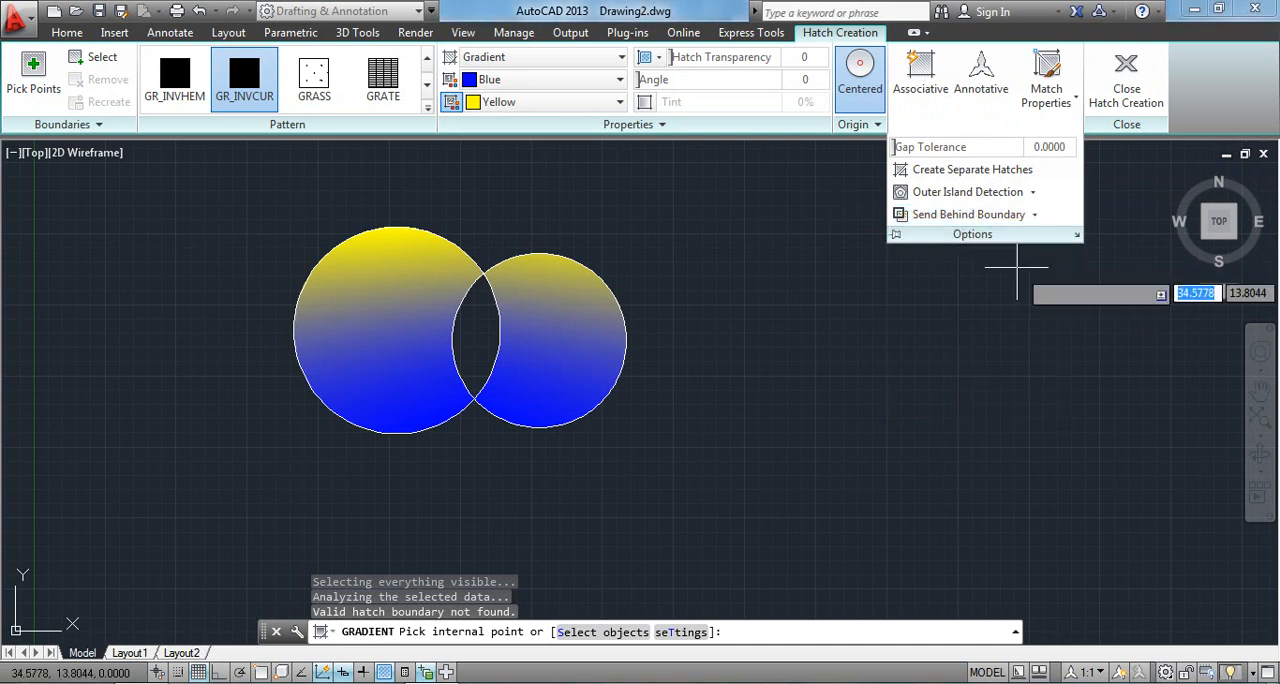